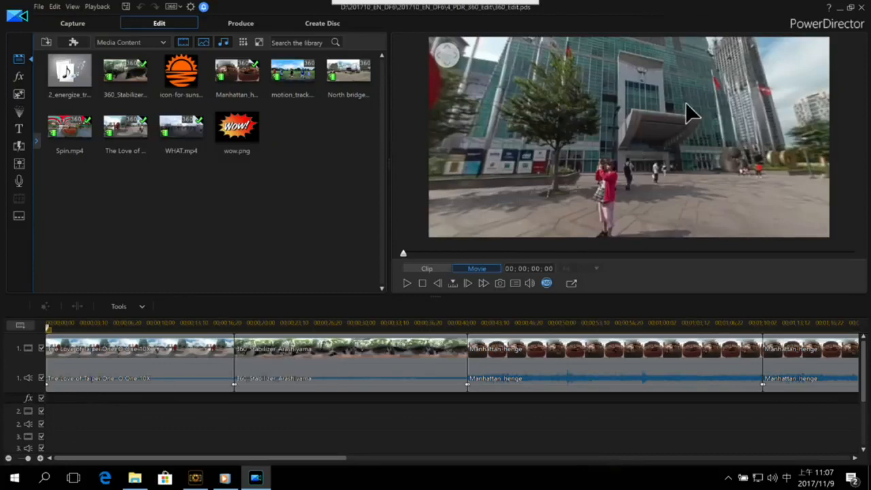
Play the opening clip of the movie and look around its 360° scene in the preview
key(space)
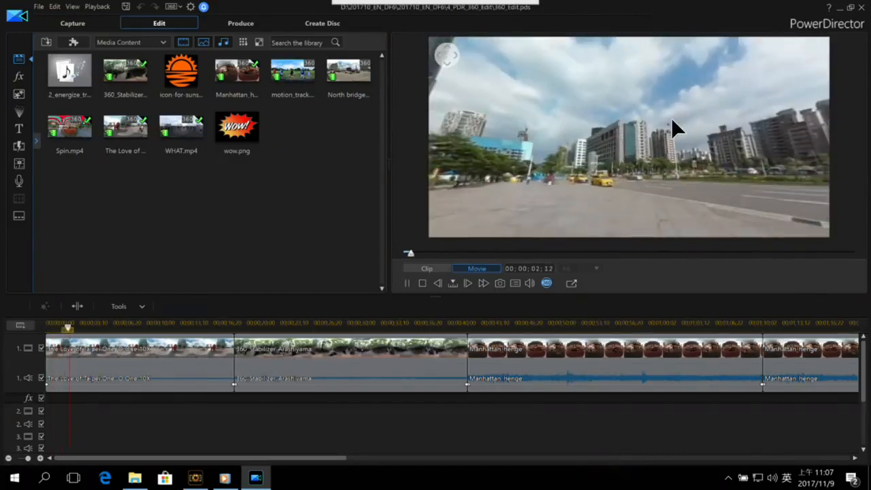
key(space)
drag(660, 118, 507, 134)
key(space)
drag(635, 131, 597, 145)
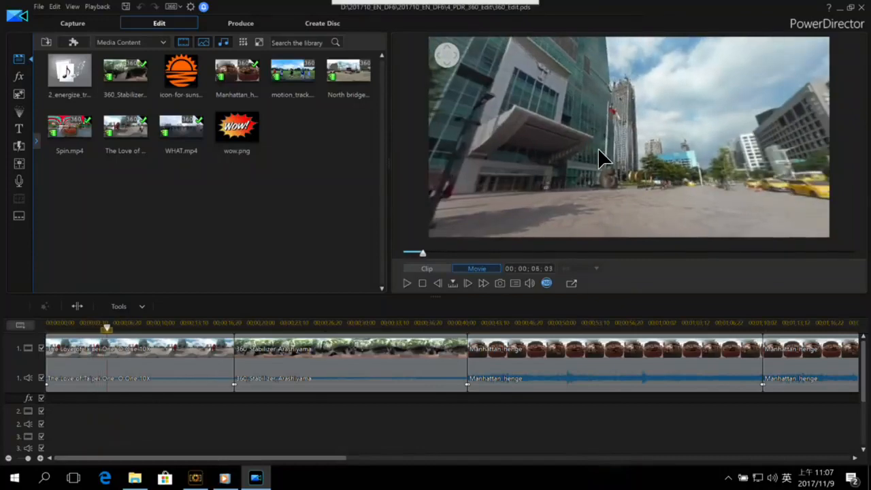
mouse_move(581, 163)
mouse_down()
mouse_move(643, 154)
mouse_move(602, 152)
mouse_move(557, 131)
mouse_move(567, 155)
mouse_move(641, 151)
mouse_move(569, 136)
mouse_move(602, 152)
mouse_move(571, 154)
mouse_up()
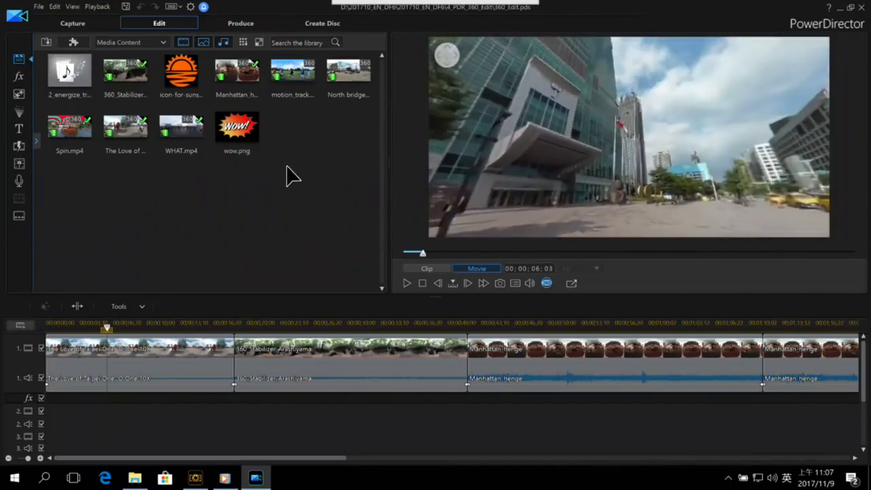
Browse the PiP Objects library and preview the Social Media, Tripod Cover and Extreme Skydive objects
click(20, 98)
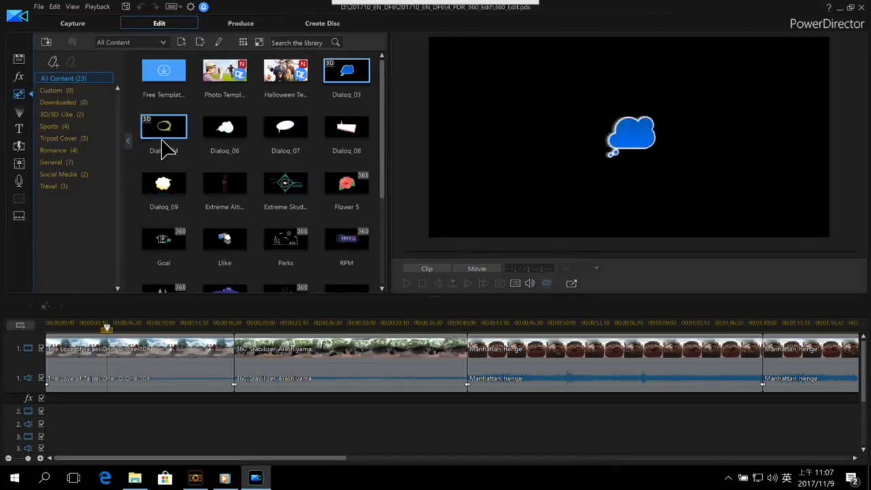
scroll(286, 140, down, 3)
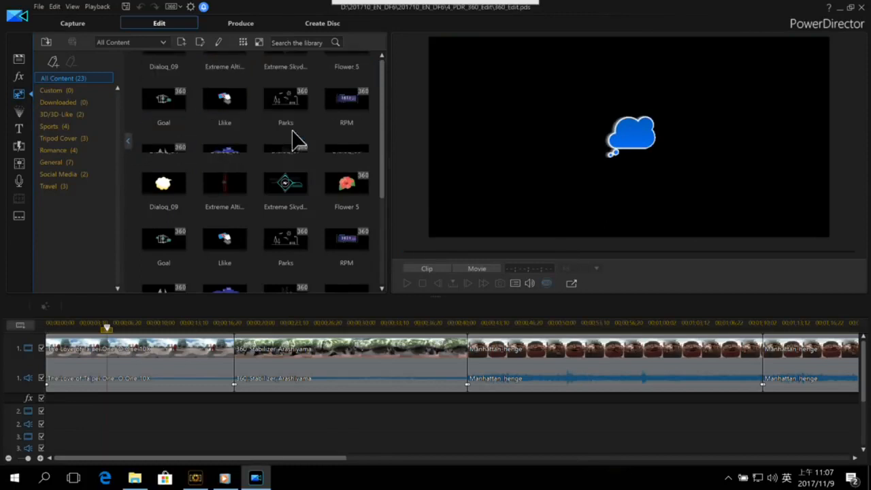
click(232, 155)
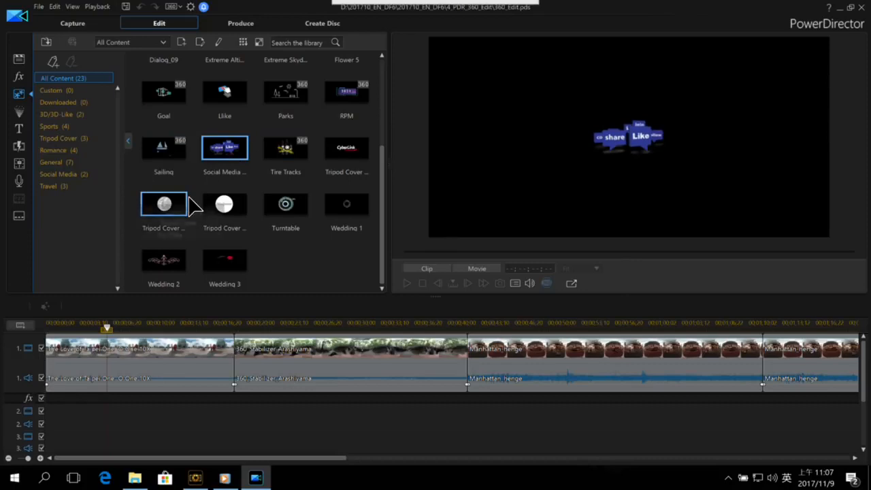
click(225, 204)
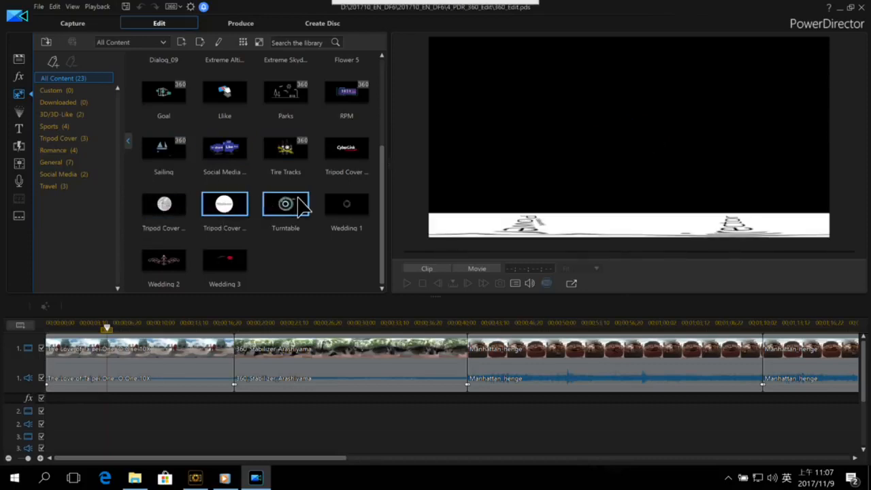
scroll(296, 197, up, 3)
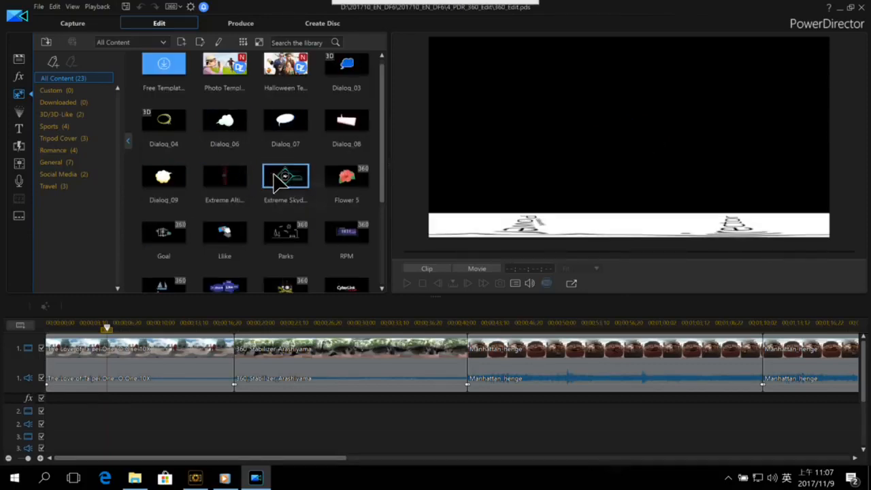
click(277, 180)
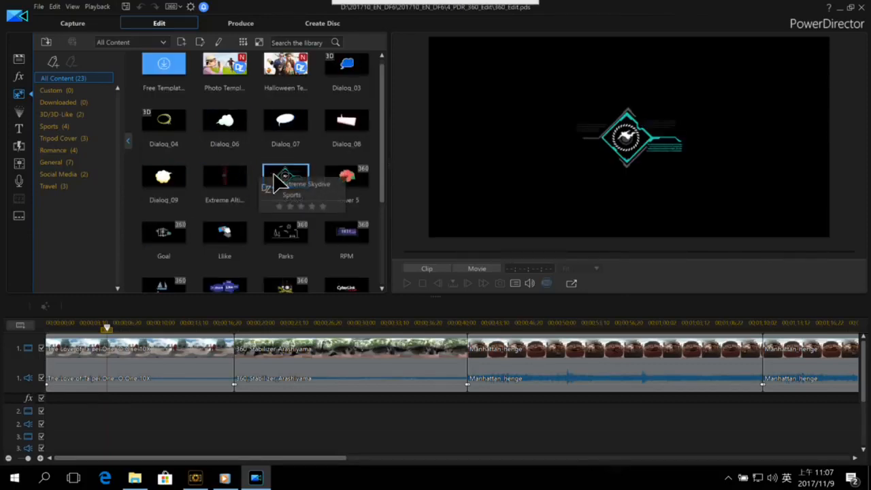
Add the Social Media Talk PiP object to video track 2 at the start of the timeline
click(220, 282)
scroll(225, 272, down, 3)
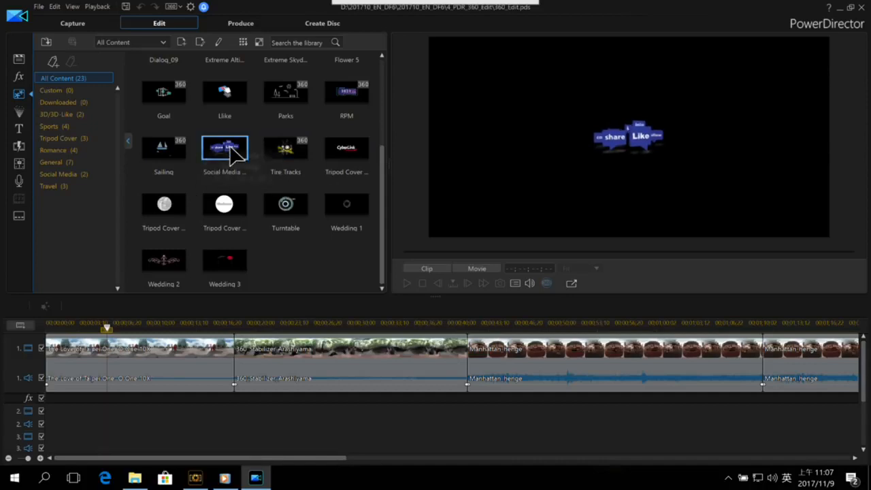
drag(231, 154, 51, 422)
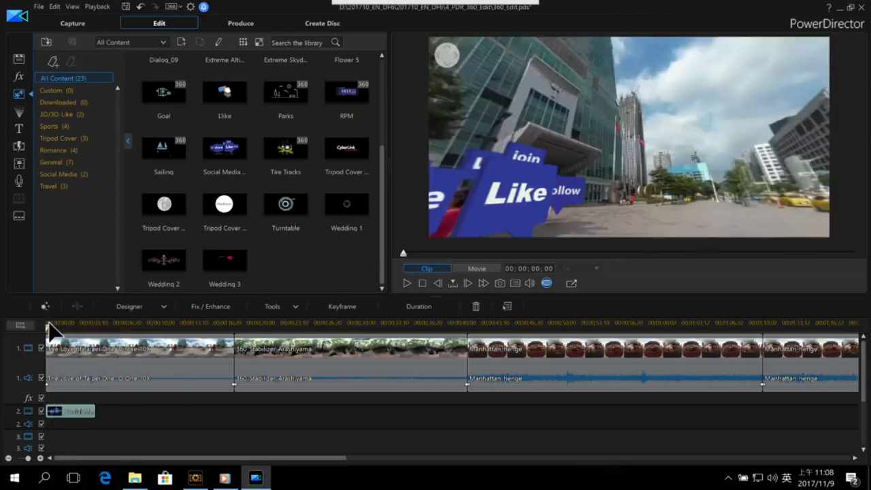
drag(587, 115, 588, 111)
drag(561, 145, 581, 146)
In the PiP Designer, move the Social Media Talk object between the red LOVE sculpture and the woman in red
double_click(73, 412)
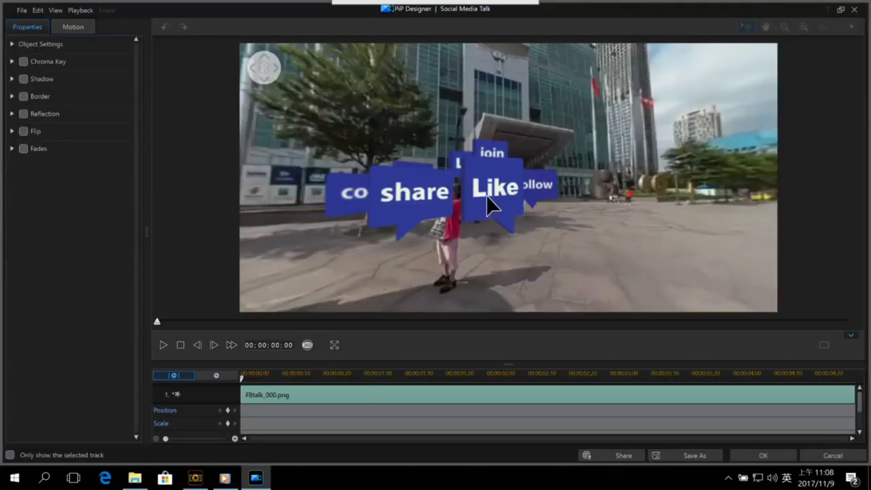
drag(461, 204, 490, 190)
mouse_move(545, 173)
mouse_down()
mouse_move(537, 197)
mouse_move(564, 189)
mouse_move(474, 175)
mouse_up()
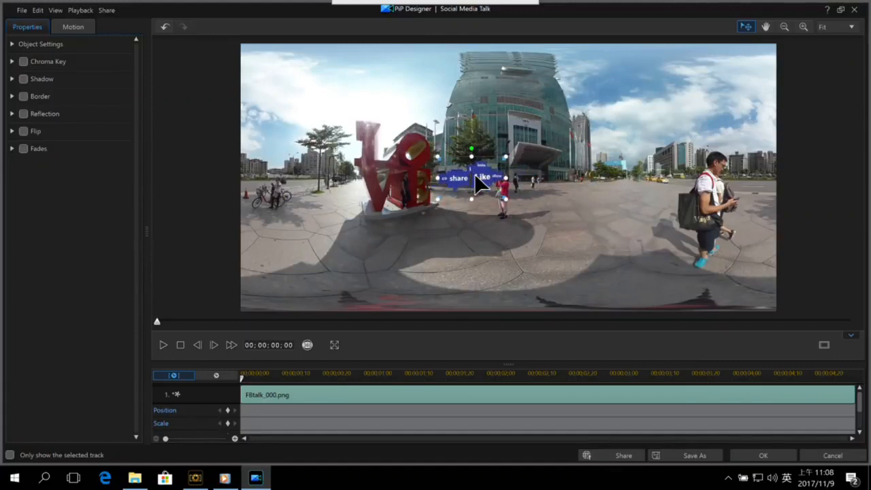
Play through the Social Media Talk placement in 360° view and apply the PiP Designer changes
click(166, 345)
click(167, 345)
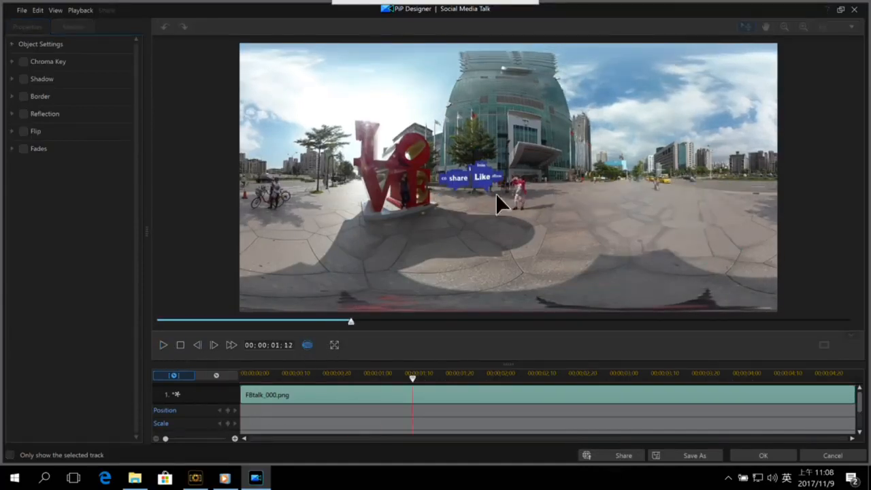
drag(497, 194, 566, 171)
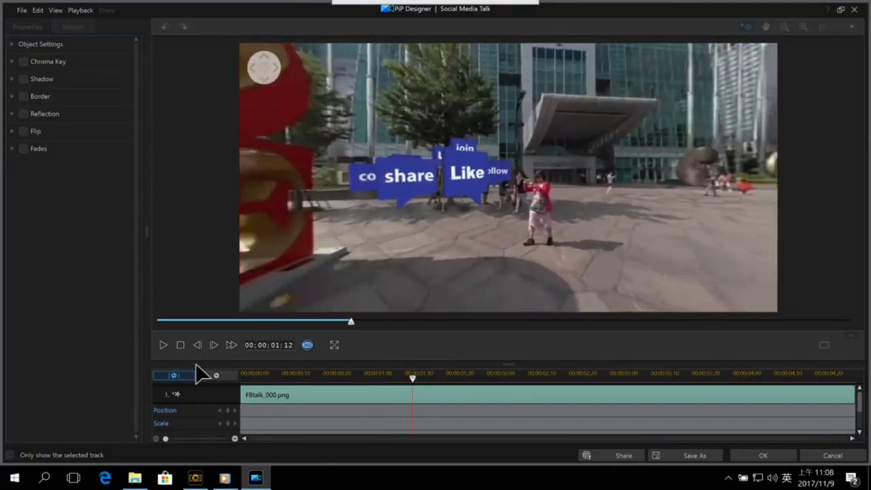
click(246, 376)
key(space)
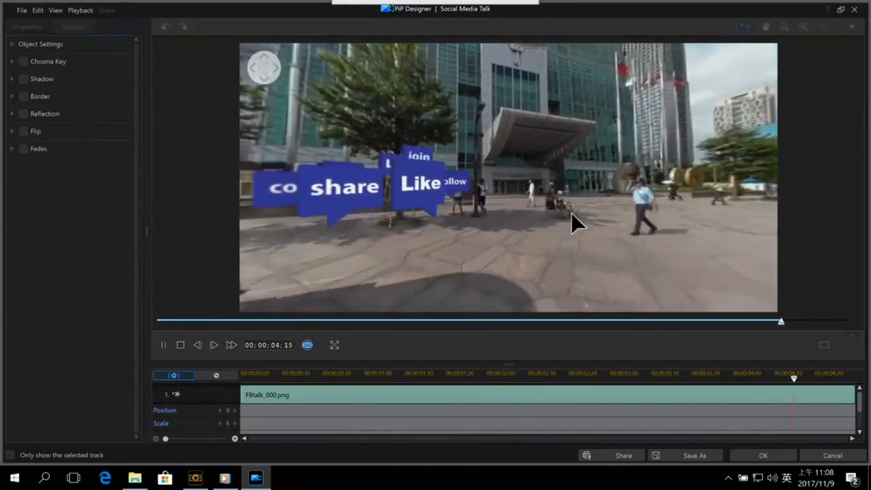
click(762, 455)
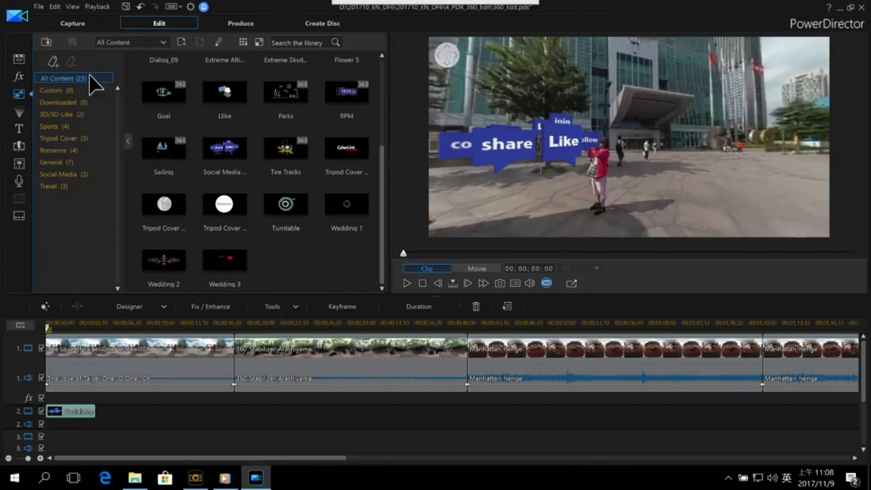
Add the custom Taipei 101 title to video track 3 at the start of the timeline
click(20, 127)
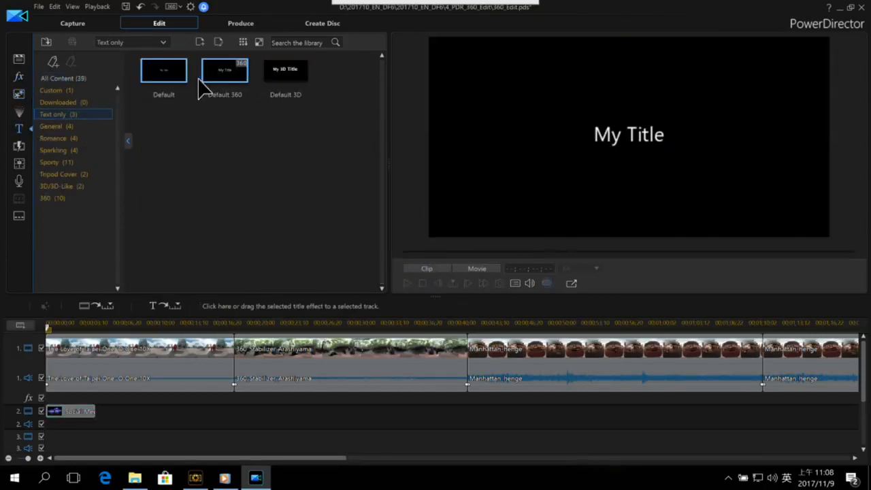
click(65, 99)
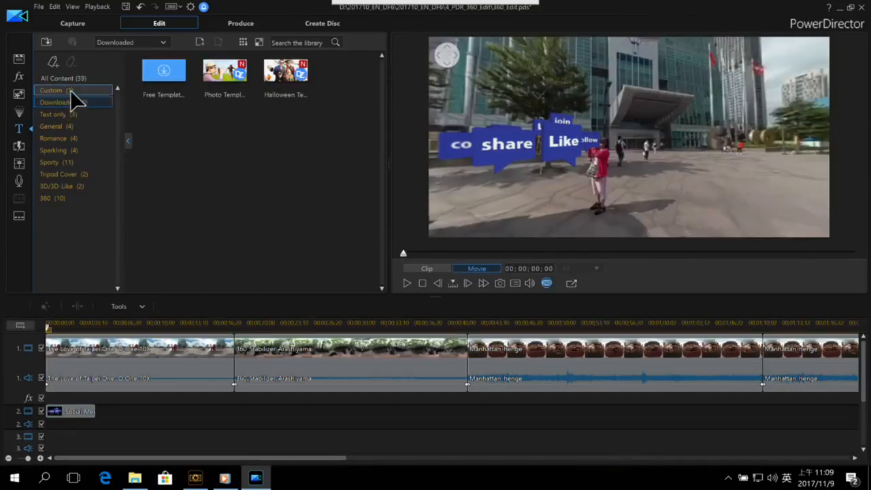
click(70, 90)
drag(92, 416, 47, 449)
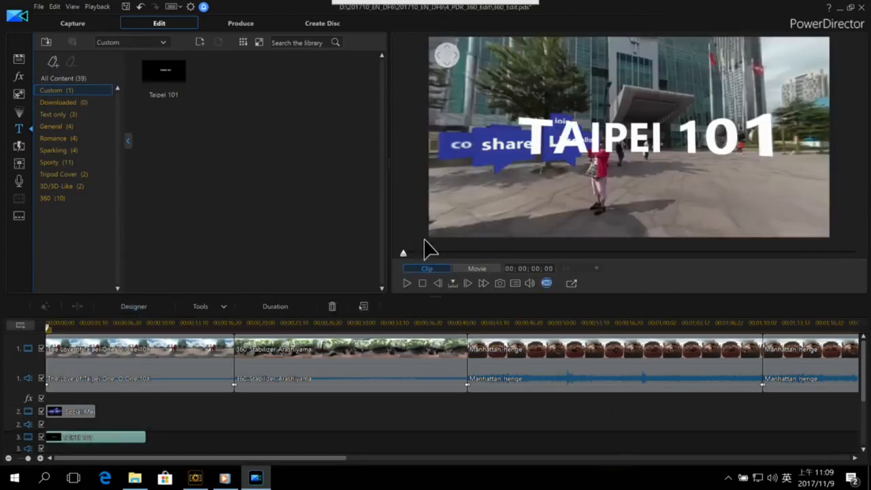
drag(682, 97, 663, 97)
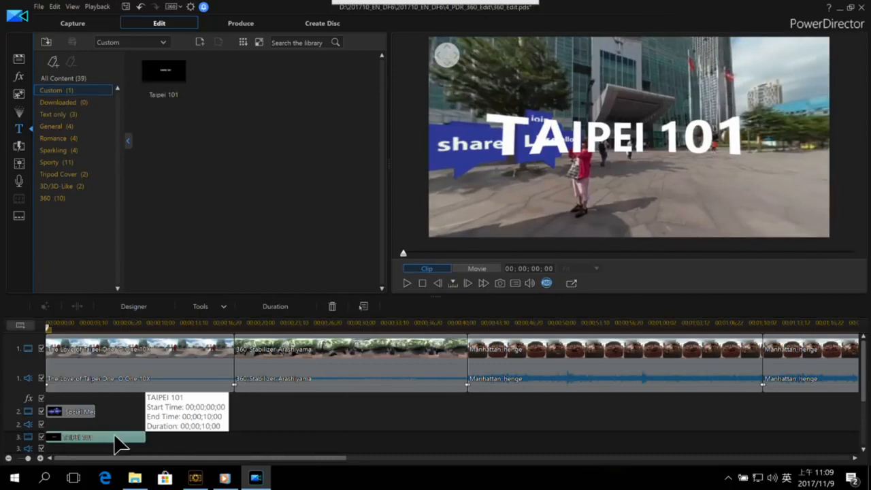
Try moving the TAIPEI 101 title down onto the pavement in the Title Designer, check it in 360° view, and discard the change
double_click(115, 439)
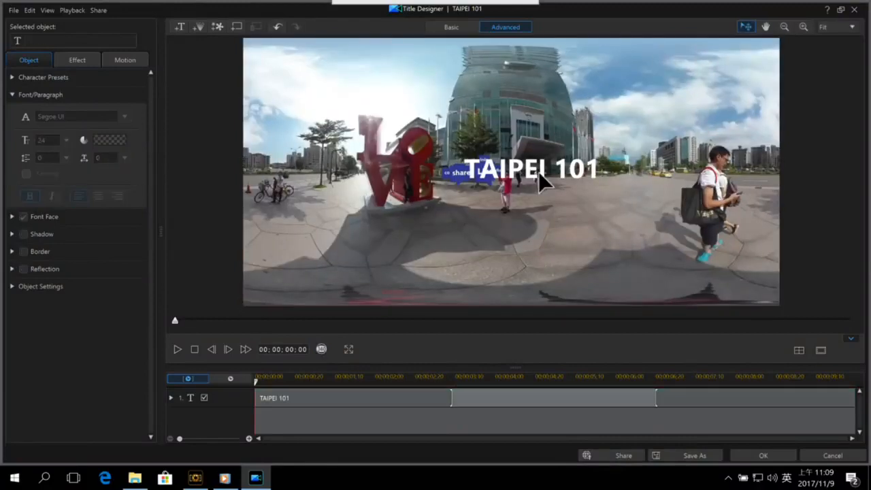
click(558, 145)
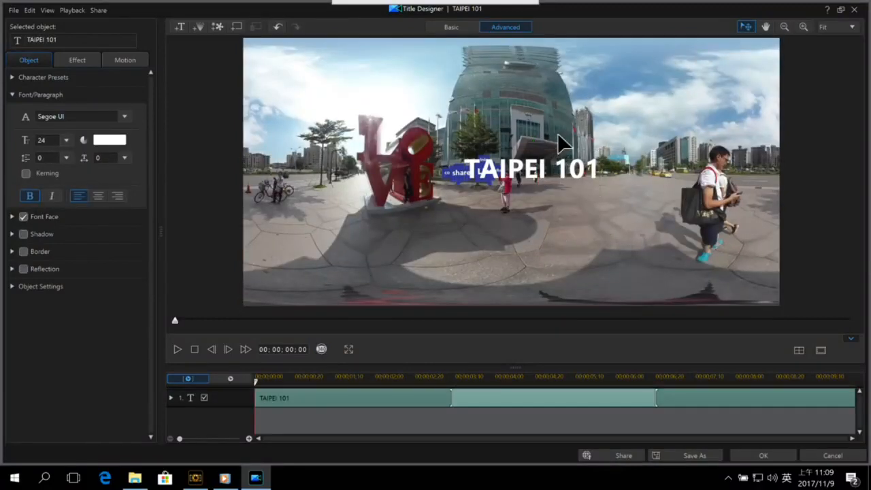
drag(558, 145, 588, 236)
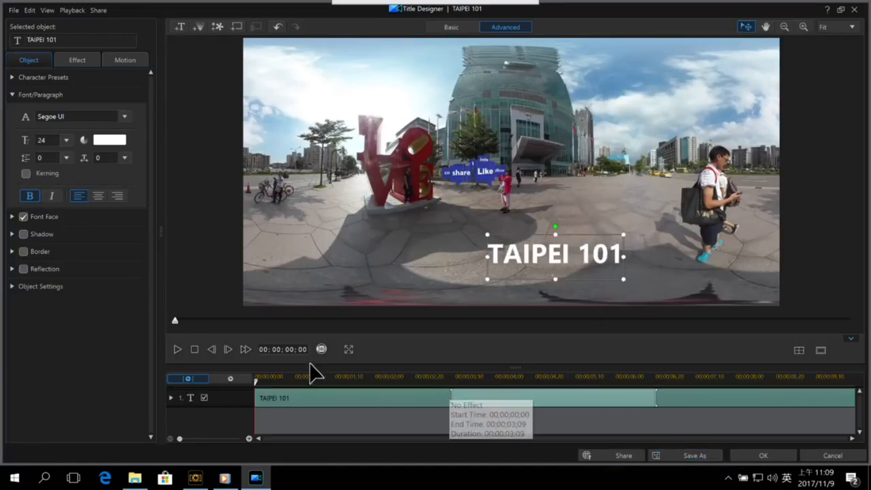
click(322, 346)
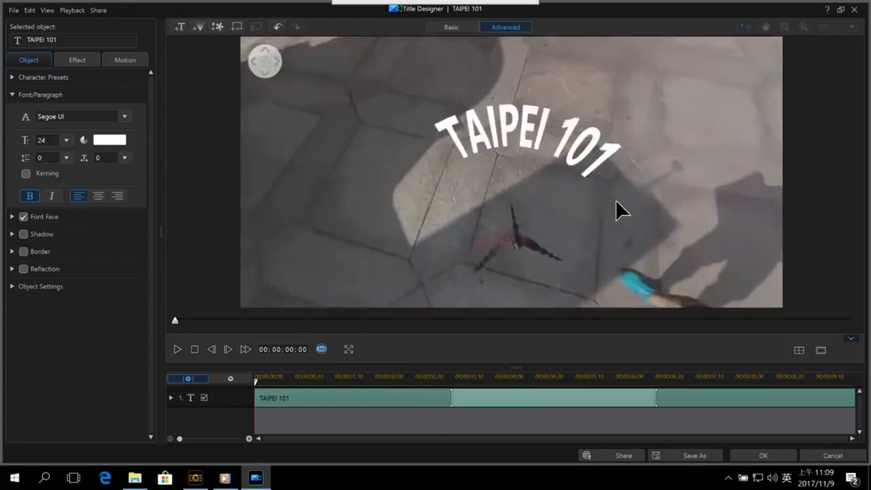
mouse_move(616, 202)
mouse_down()
mouse_move(614, 152)
mouse_move(548, 181)
mouse_move(597, 171)
mouse_move(573, 171)
mouse_move(632, 185)
mouse_move(587, 195)
mouse_move(674, 181)
mouse_move(462, 191)
mouse_move(569, 200)
mouse_move(495, 204)
mouse_move(508, 202)
mouse_move(515, 238)
mouse_up()
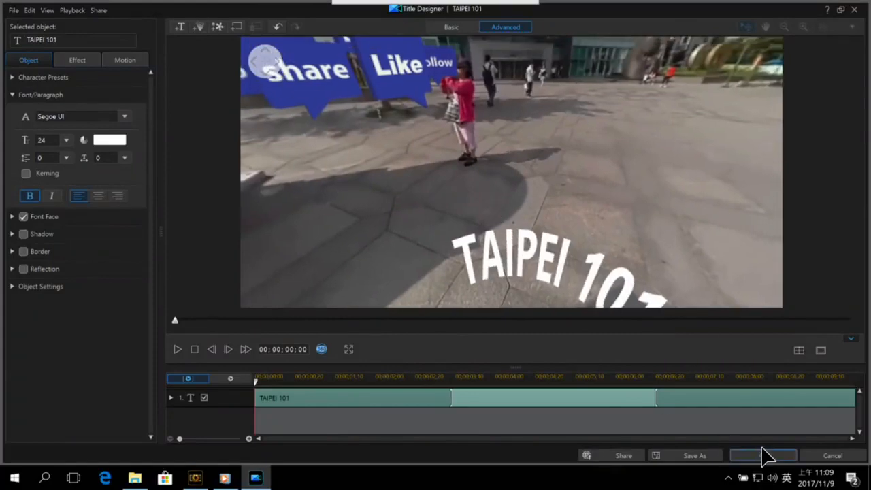
click(825, 456)
click(448, 262)
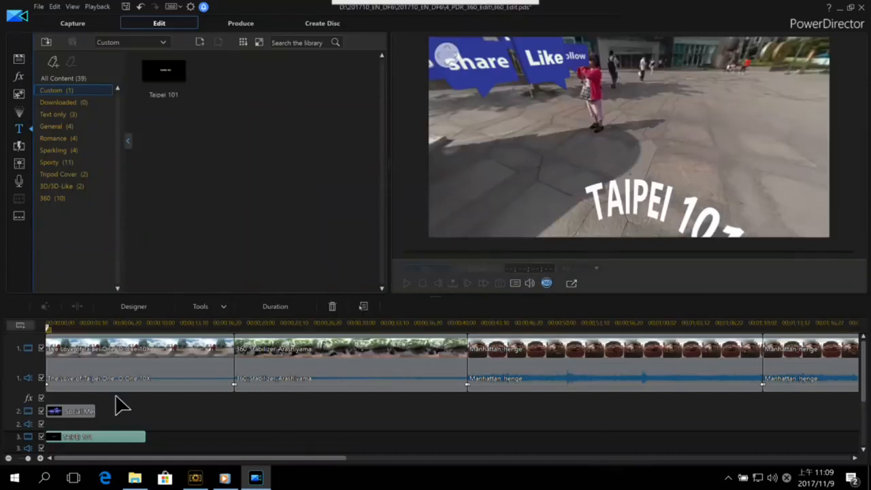
Convert the TAIPEI 101 title on track 3 to a 360° title and look at it in the preview
right_click(79, 443)
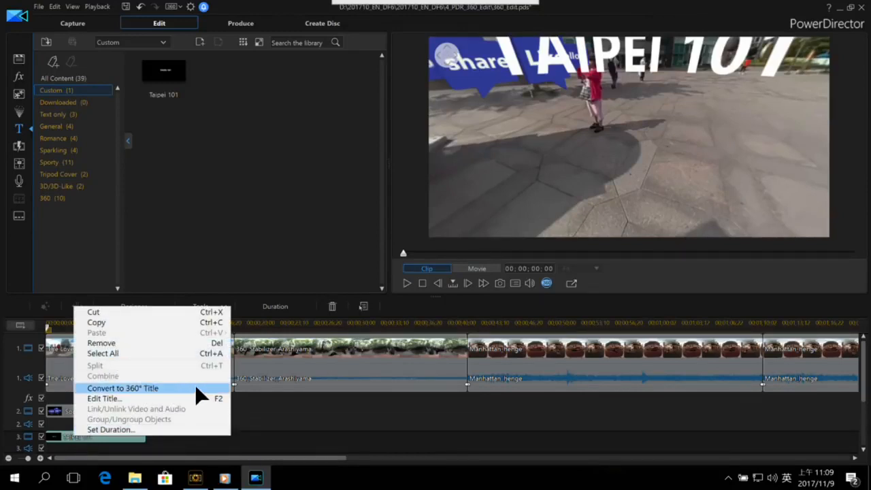
click(177, 388)
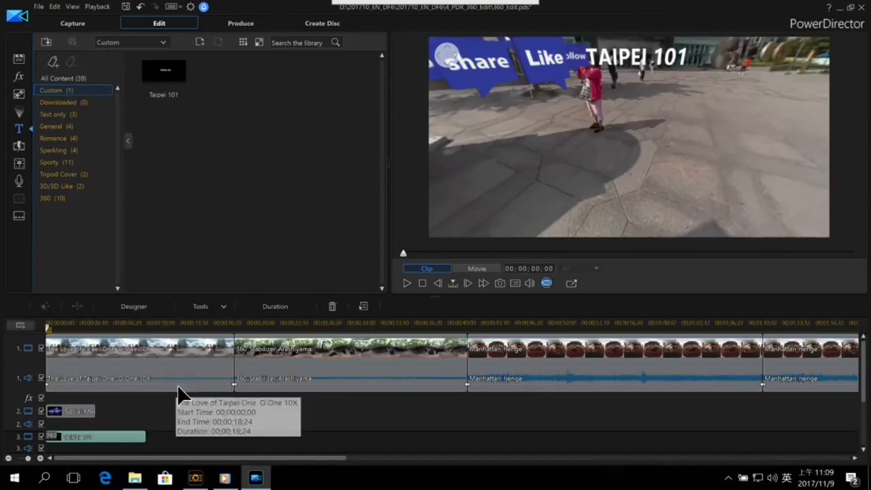
drag(633, 126, 664, 122)
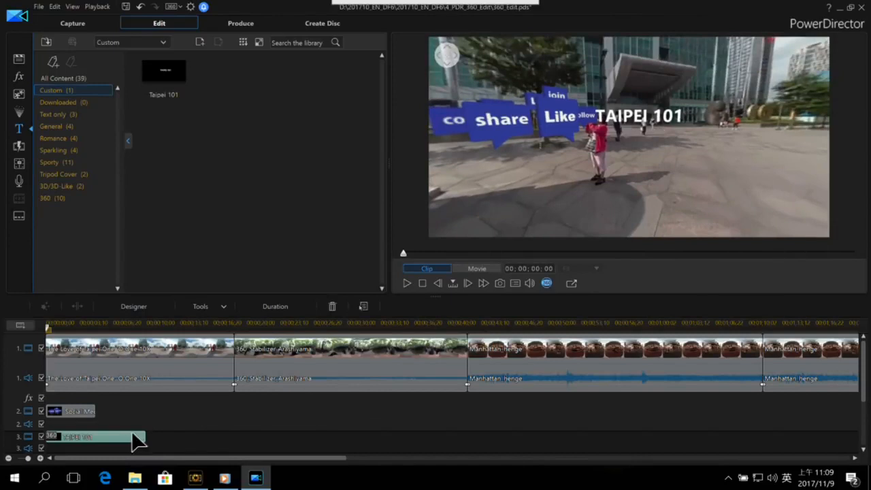
In the Title Designer, enlarge the TAIPEI 101 title and move it over the open plaza beside the building entrance
double_click(133, 435)
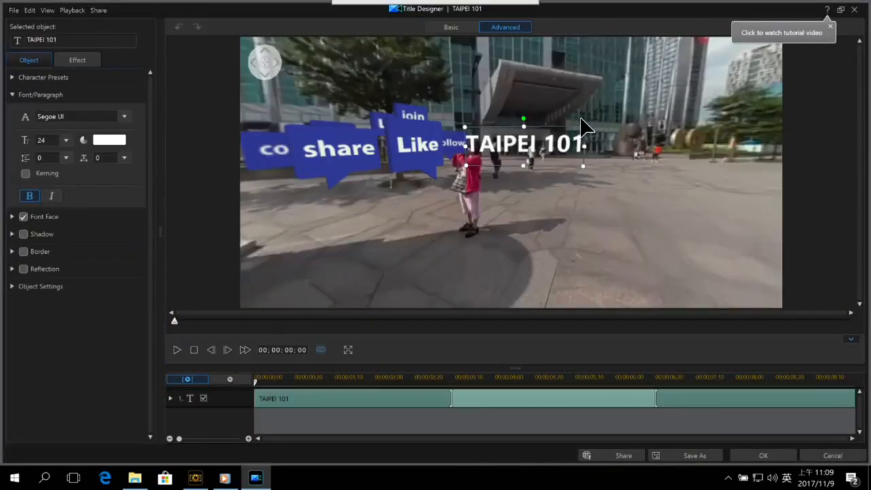
mouse_move(673, 126)
mouse_down()
mouse_move(511, 163)
mouse_move(545, 141)
mouse_move(660, 113)
mouse_up()
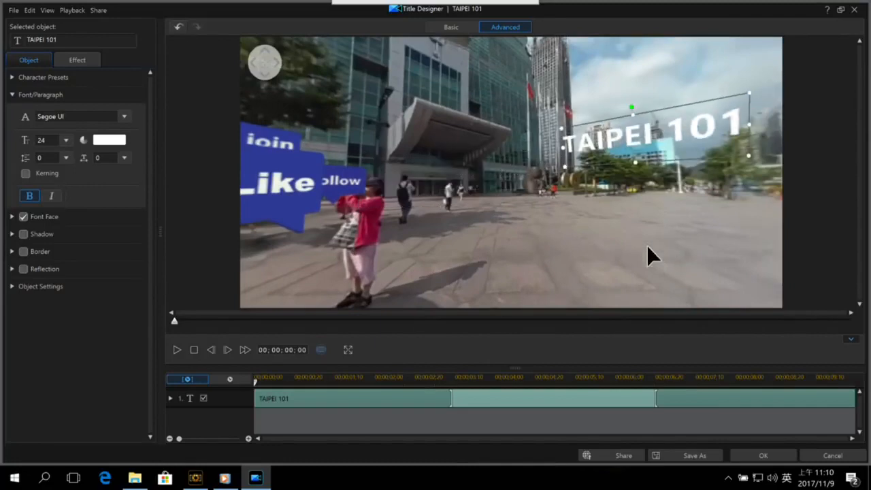
drag(646, 245, 478, 255)
drag(479, 163, 577, 217)
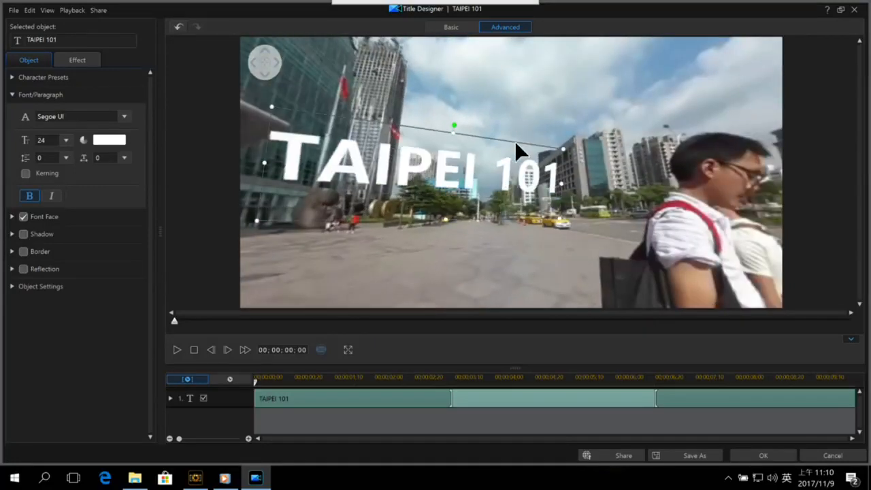
drag(509, 136, 568, 135)
drag(474, 238, 500, 252)
drag(557, 126, 560, 97)
drag(524, 231, 532, 216)
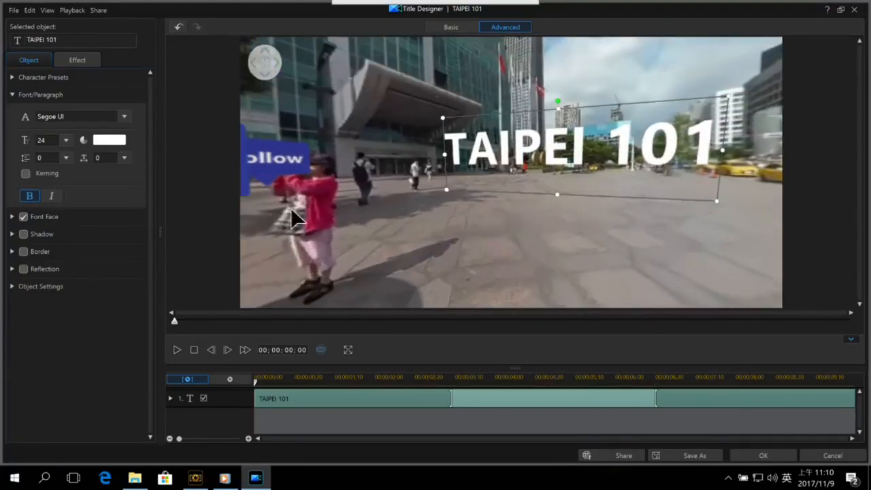
Turn on the shadow for the TAIPEI 101 title text
click(24, 234)
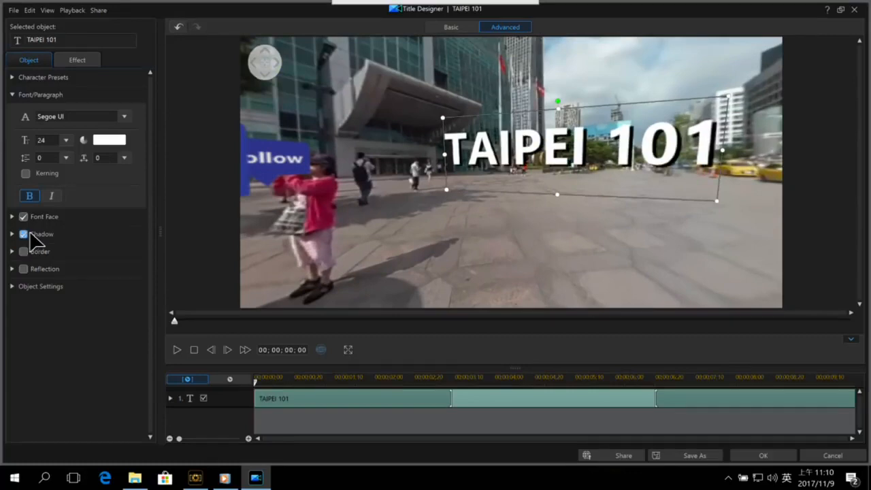
Turn on the reflection for the TAIPEI 101 title, check it in the 360° view, and apply the title changes
click(24, 269)
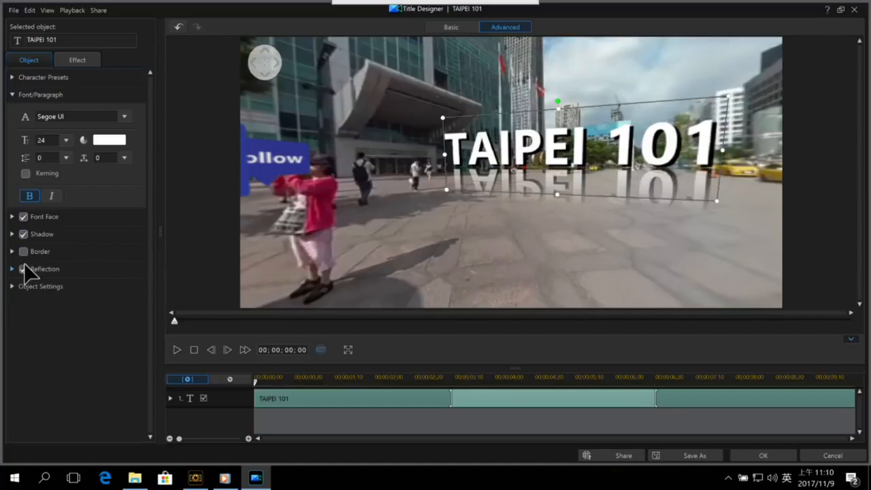
drag(612, 178, 512, 228)
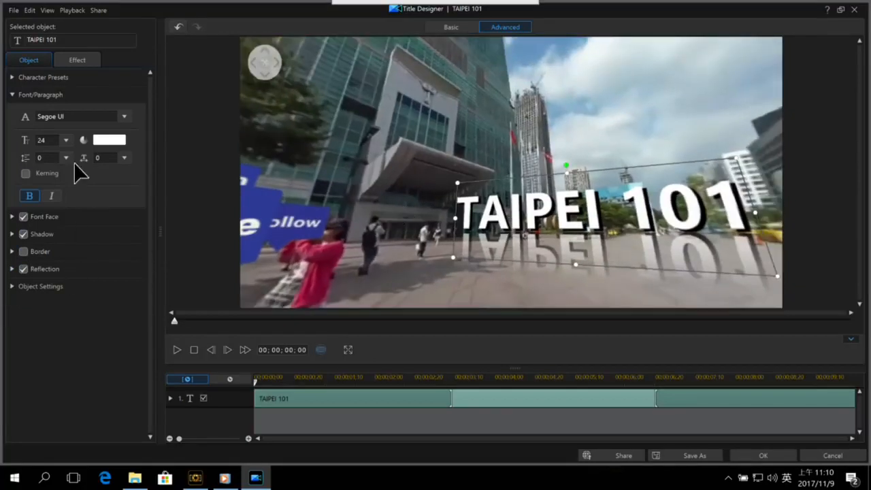
drag(552, 86, 574, 70)
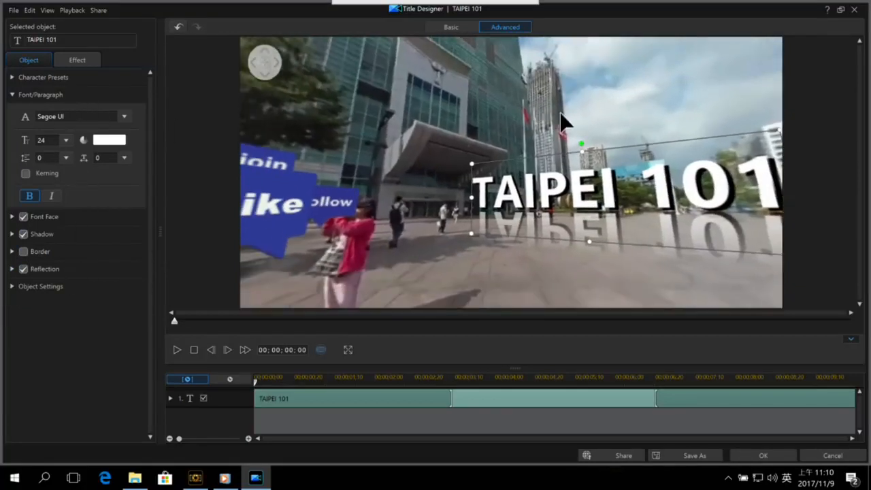
click(769, 456)
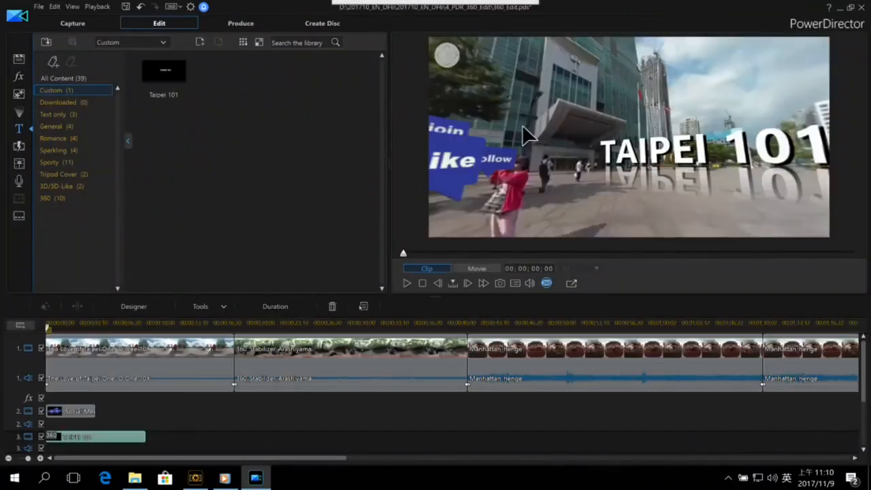
Look around the tower and the TAIPEI 101 title in the full-screen 360° preview, then return to the editing workspace
drag(608, 80, 630, 96)
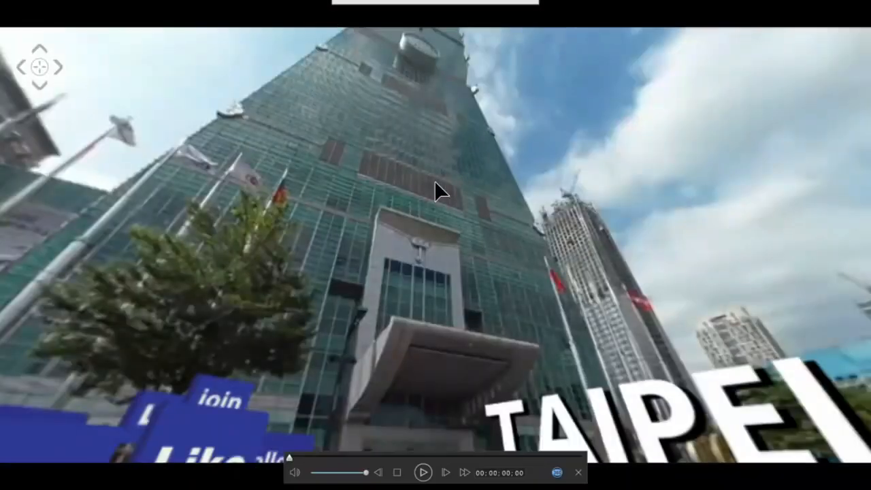
drag(436, 184, 575, 184)
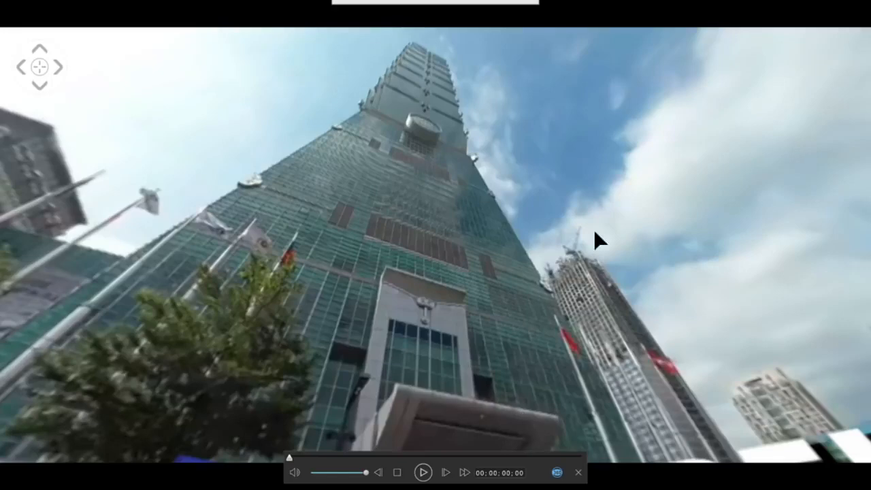
drag(598, 196, 518, 352)
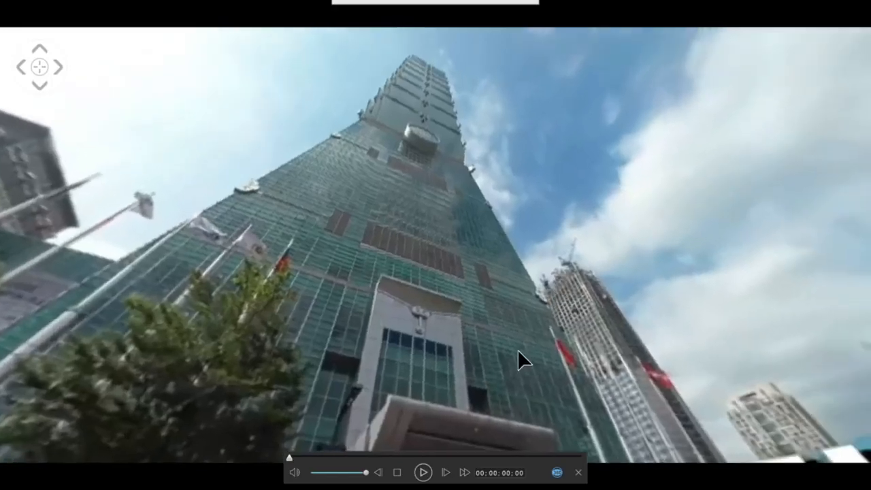
click(579, 473)
drag(600, 115, 657, 112)
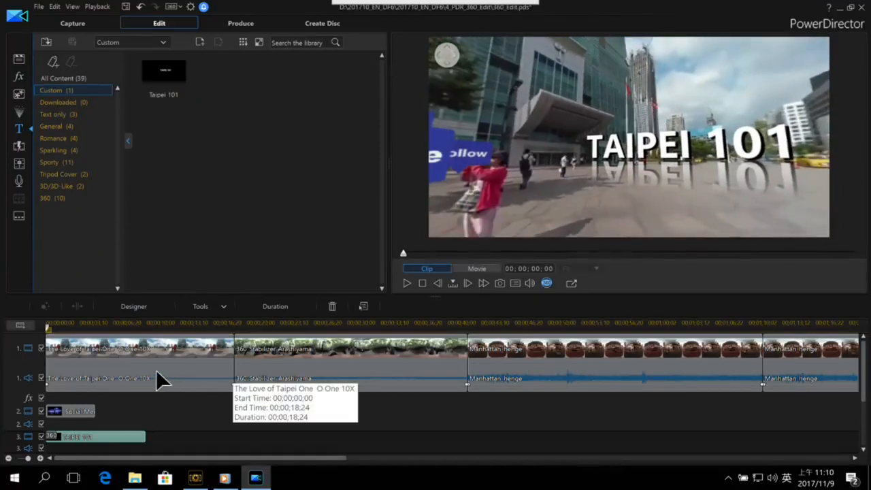
Turn on Edge Enhancement for the first clip on track 1, The Love of Taipei One O One 10X
click(87, 333)
click(77, 345)
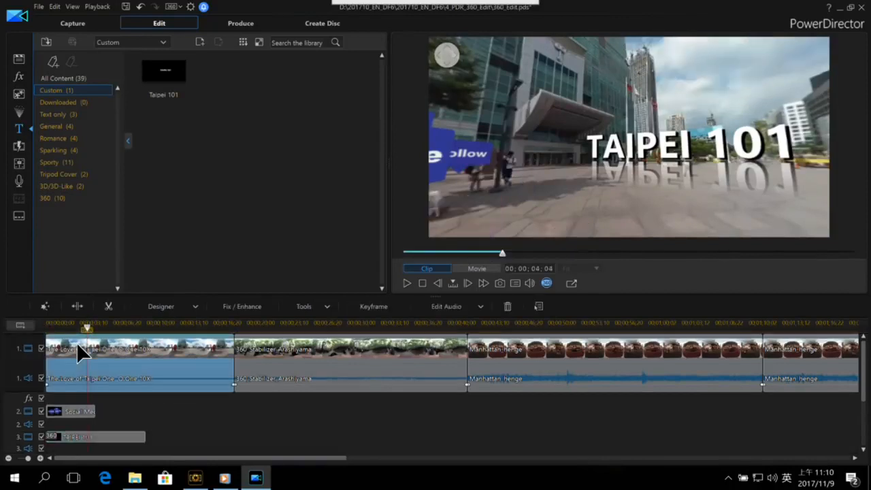
click(270, 308)
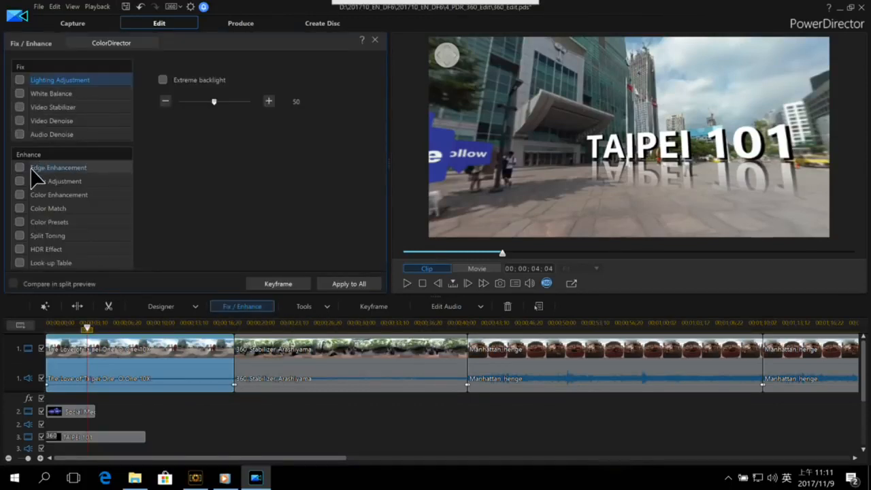
click(20, 167)
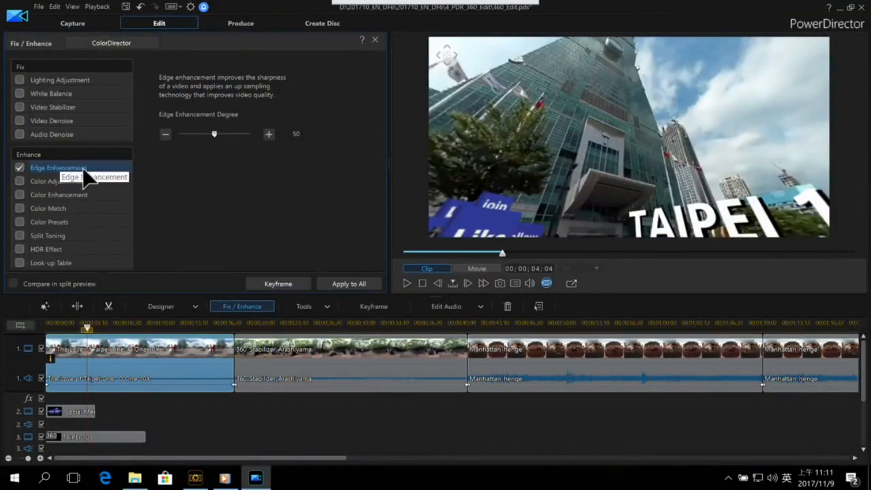
Turn on Color Enhancement for the Taipei clip at degree 81 and compare the picture with the effect off and on
click(21, 189)
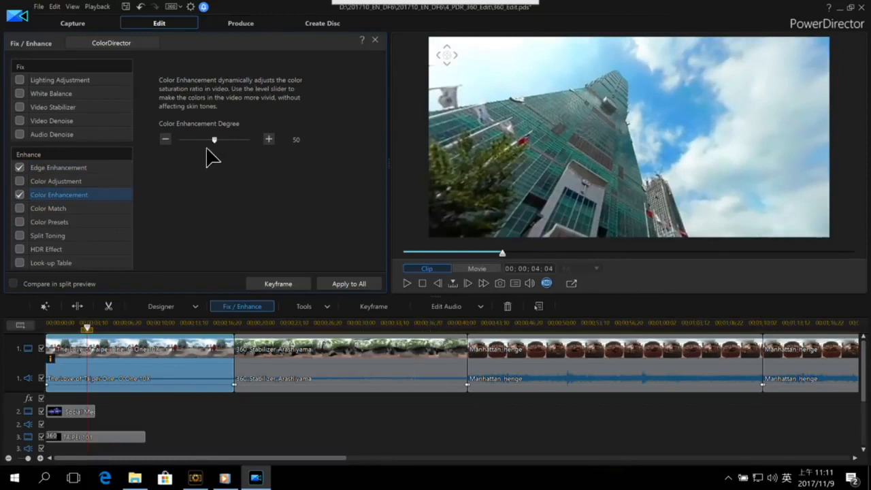
drag(217, 137, 236, 138)
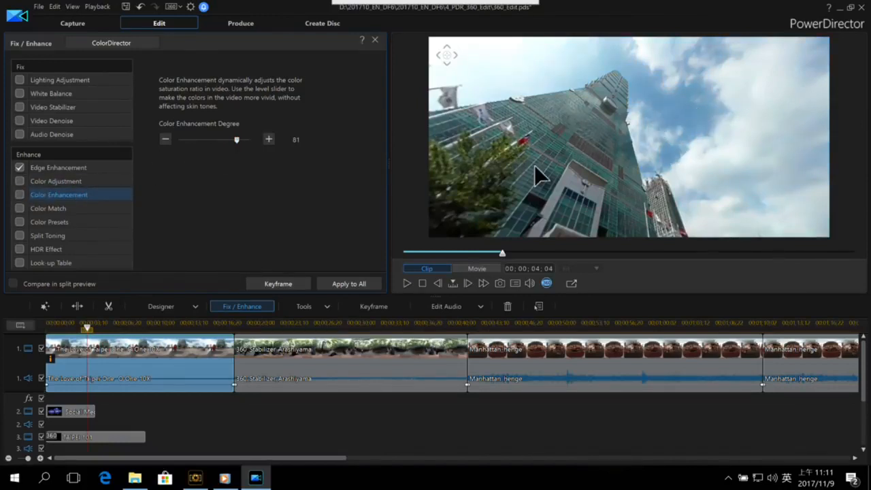
click(20, 195)
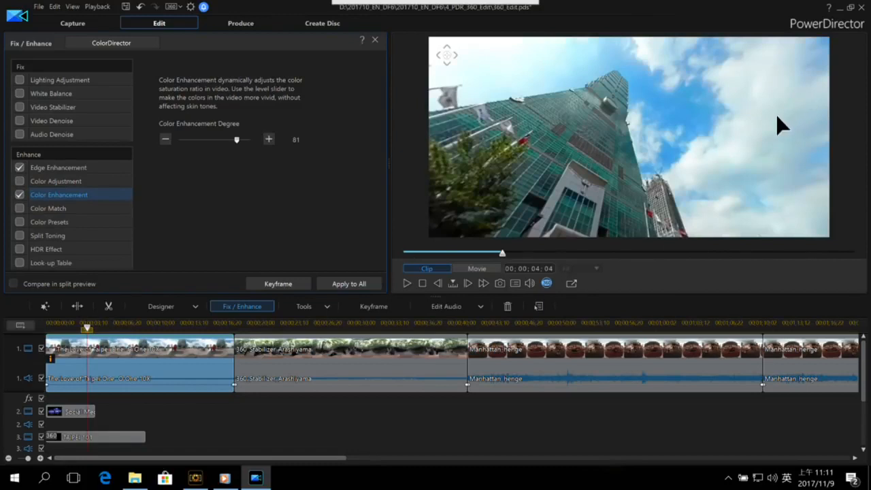
drag(705, 123, 709, 149)
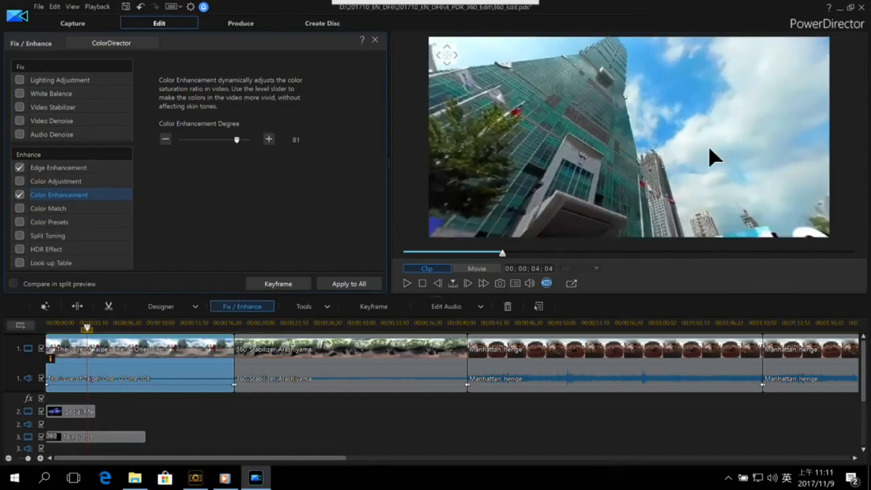
drag(621, 191, 661, 130)
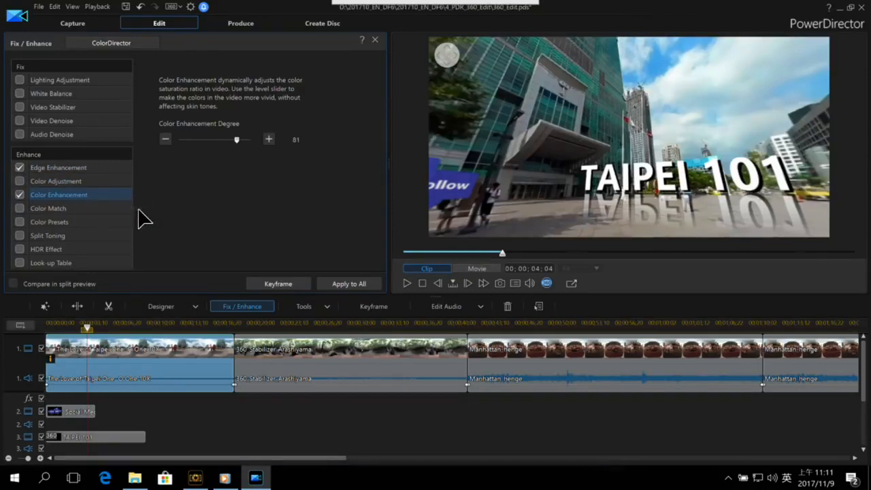
Close the enhancement settings and look around the 360 Stabilizer Arashiyama clip on track 1 in the 360° preview
click(187, 407)
click(66, 328)
scroll(148, 409, down, 3)
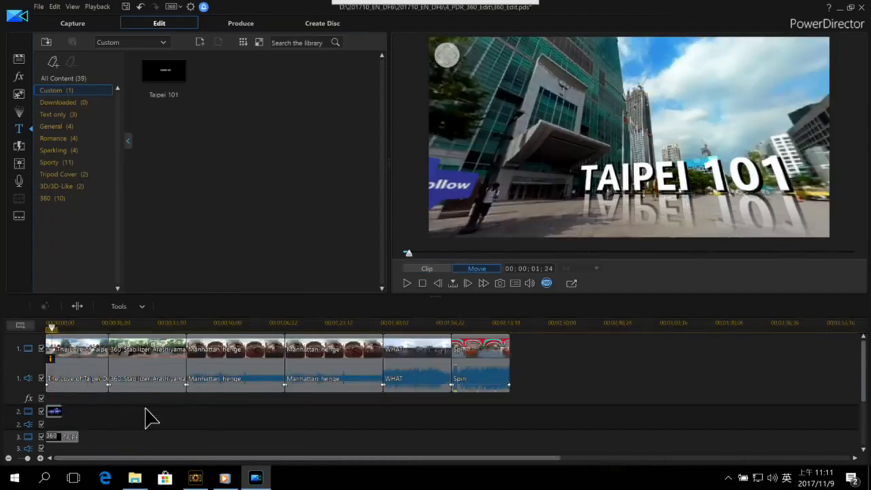
click(72, 346)
click(55, 411)
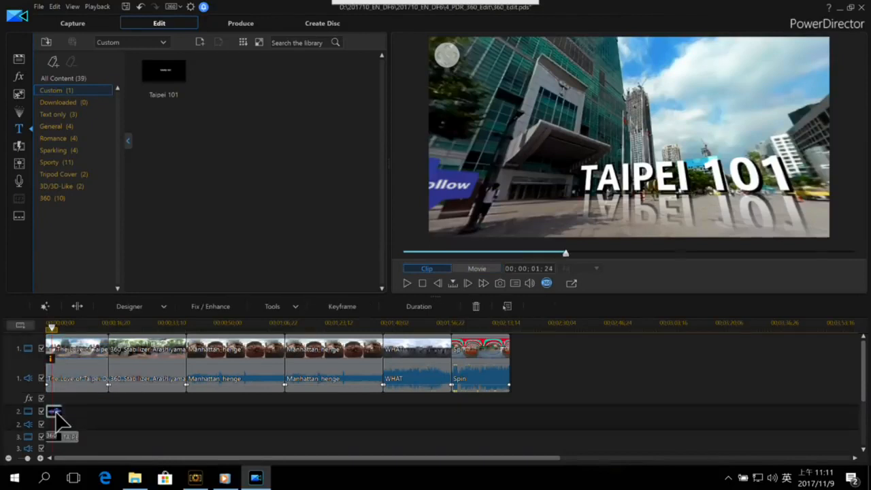
drag(494, 208, 477, 194)
click(122, 344)
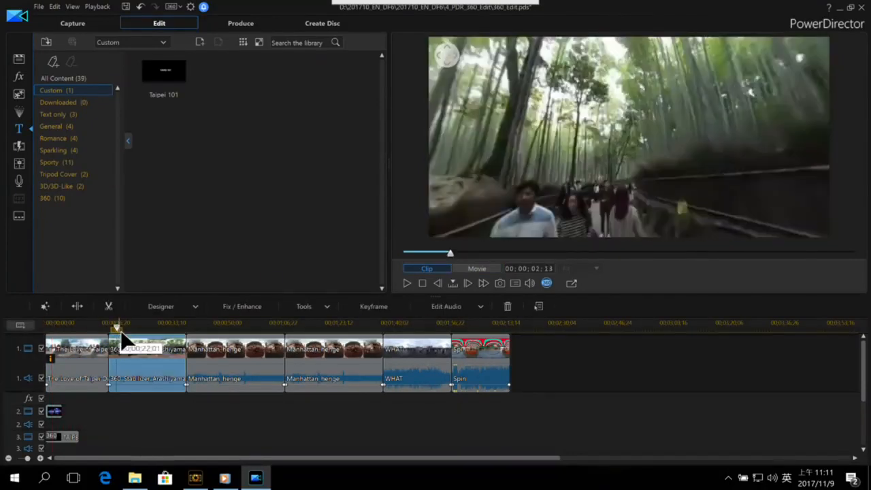
drag(616, 158, 656, 145)
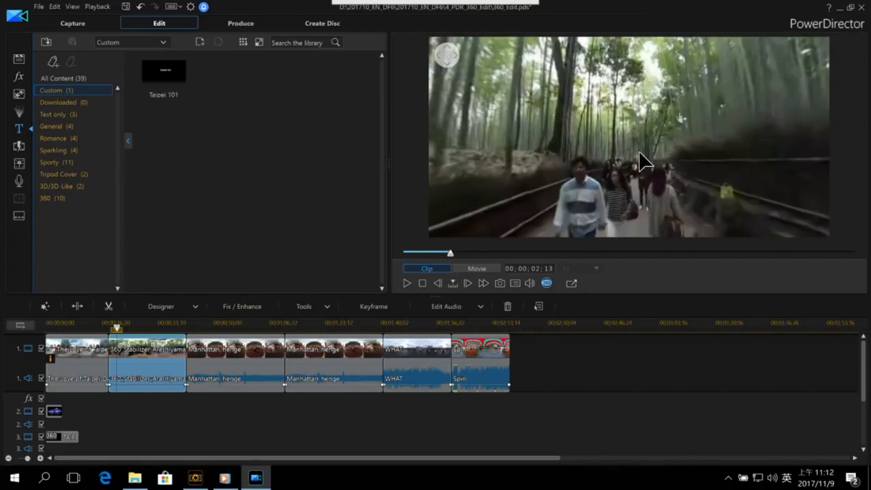
drag(632, 160, 652, 155)
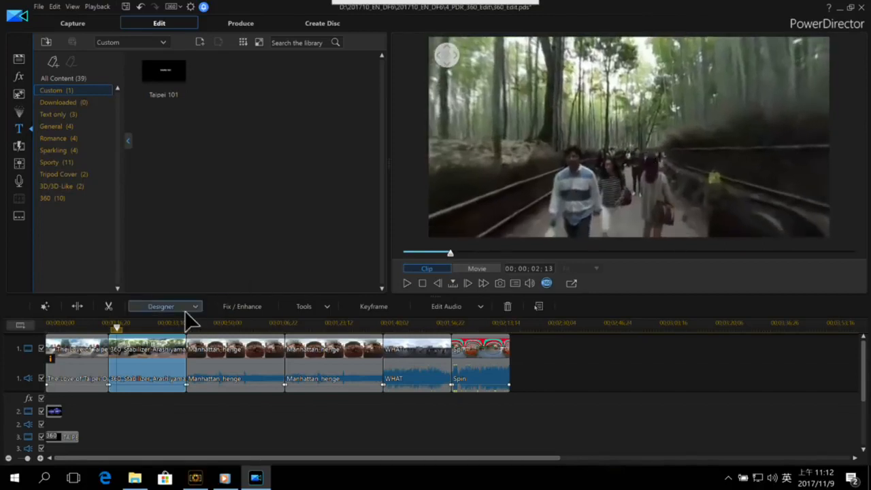
Play the timeline from near the start of the Arashiyama clip to examine the camera shake
click(113, 328)
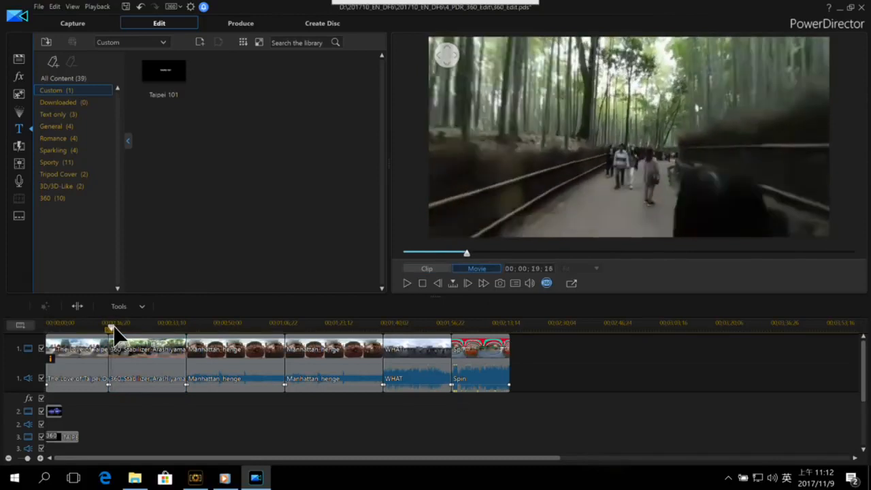
click(117, 344)
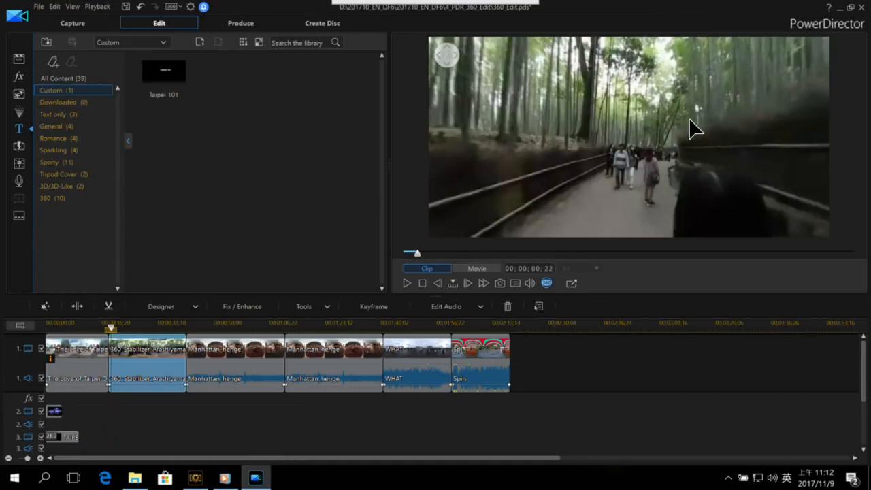
drag(694, 128, 680, 130)
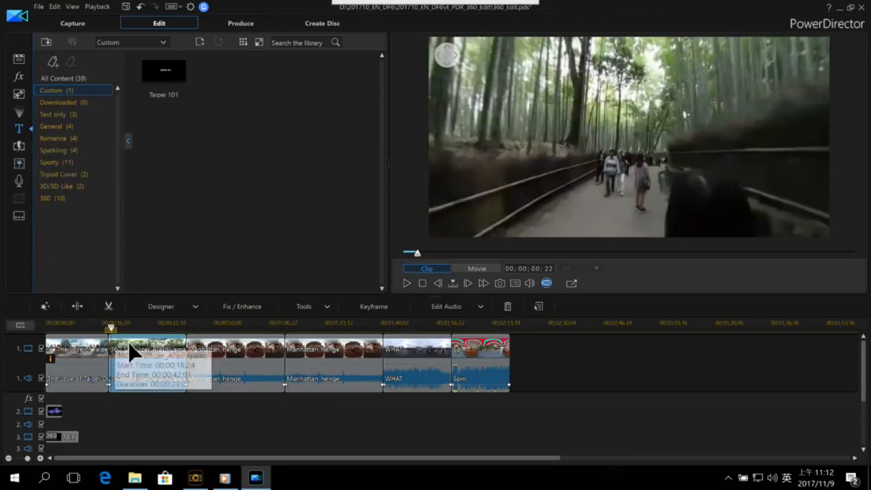
drag(592, 204, 678, 150)
click(477, 268)
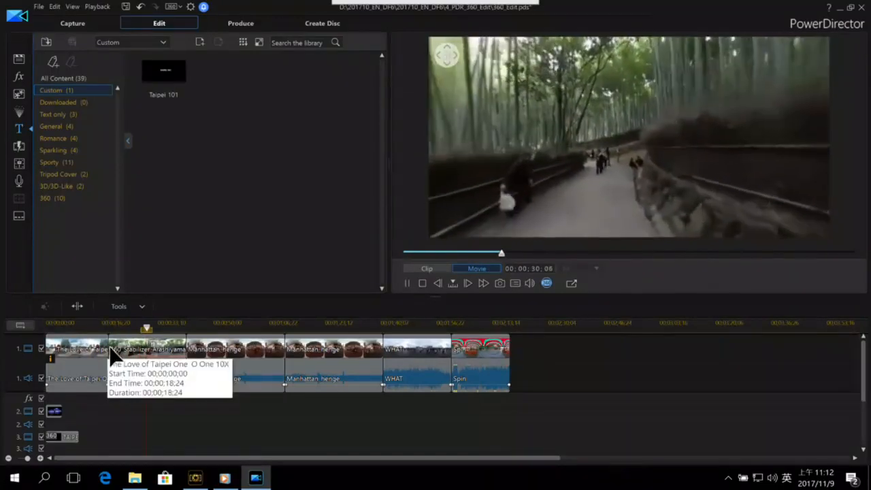
Apply Video Stabilizer to the Arashiyama clip with a strength of 90
click(113, 328)
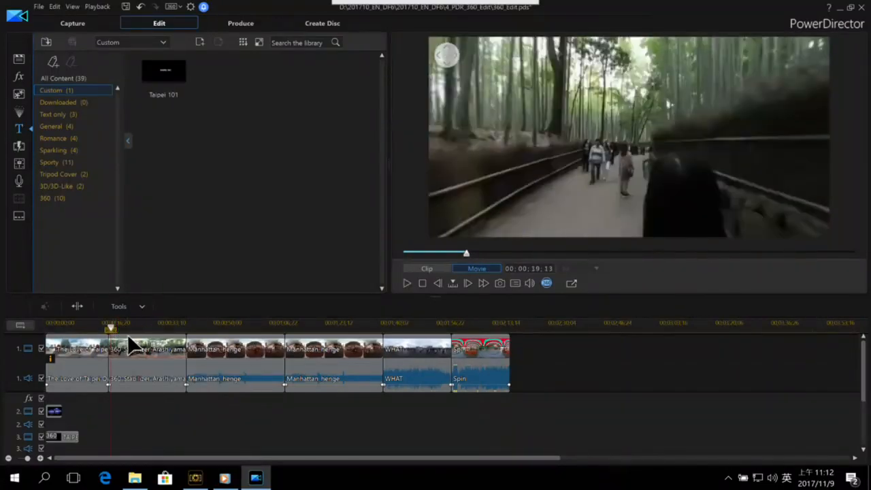
click(127, 343)
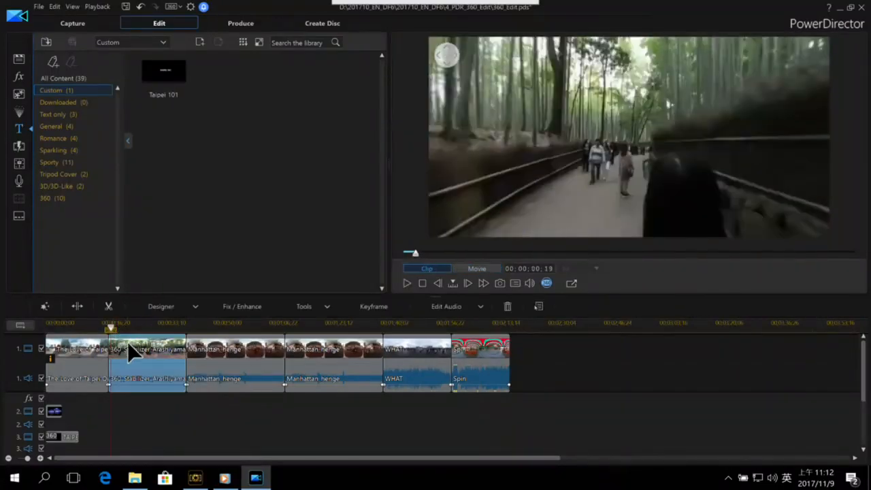
click(247, 310)
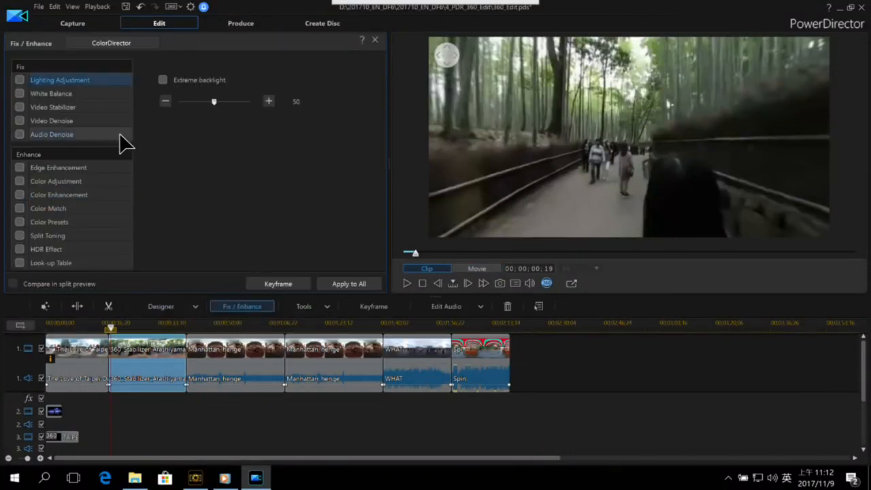
click(20, 106)
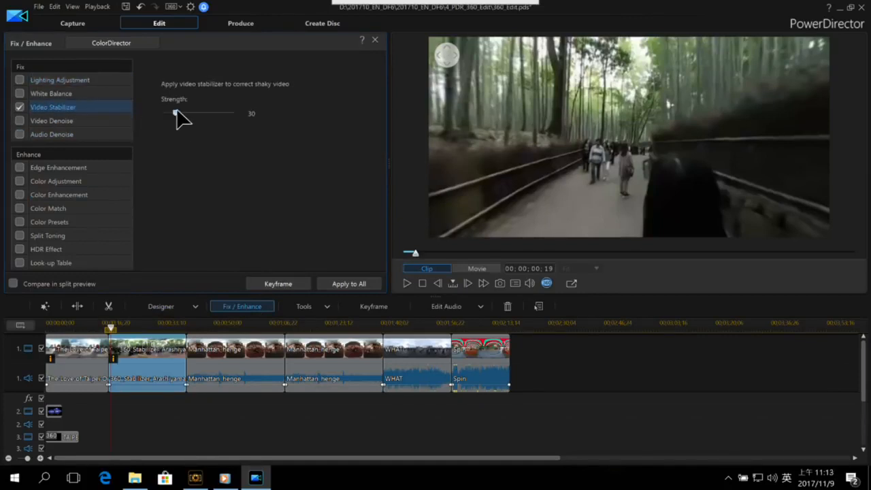
drag(175, 114, 208, 114)
Play the stabilized Arashiyama clip in the full-screen 360° preview and return to the stabilizer settings
double_click(481, 195)
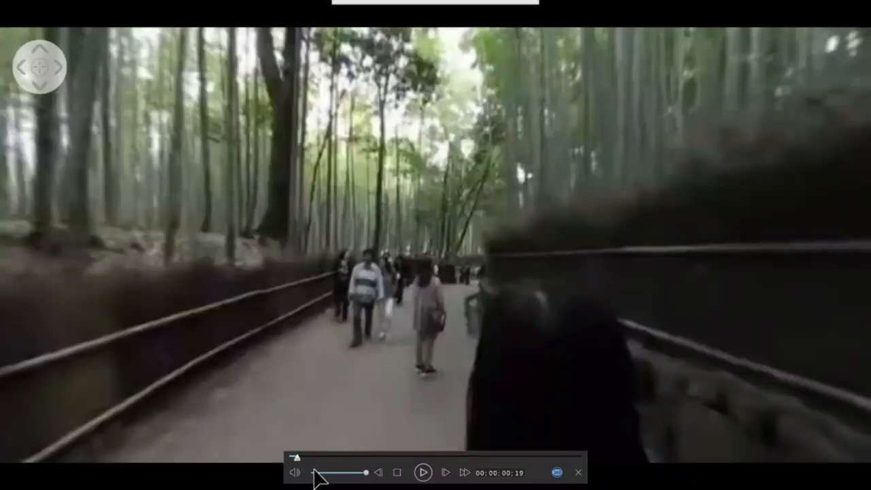
click(426, 472)
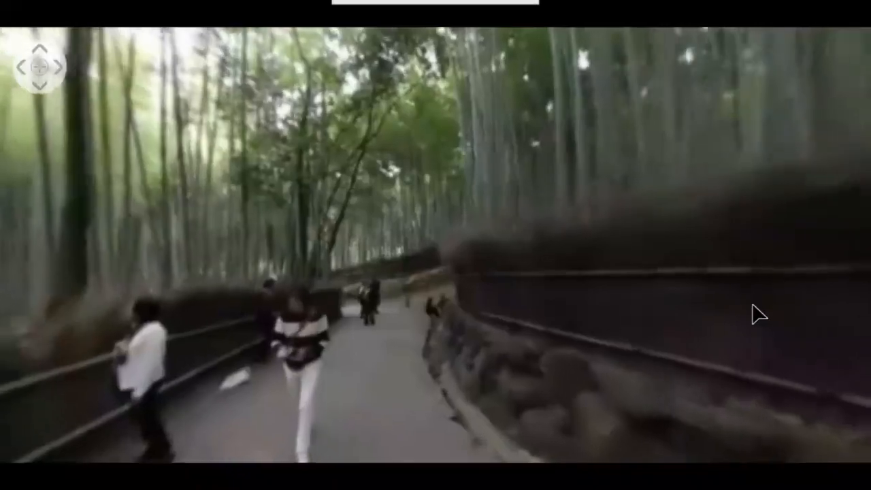
mouse_move(755, 315)
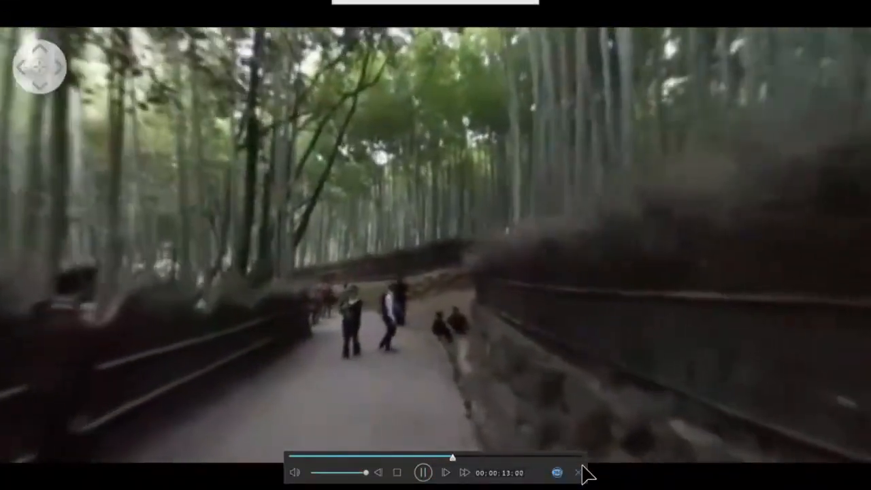
click(578, 472)
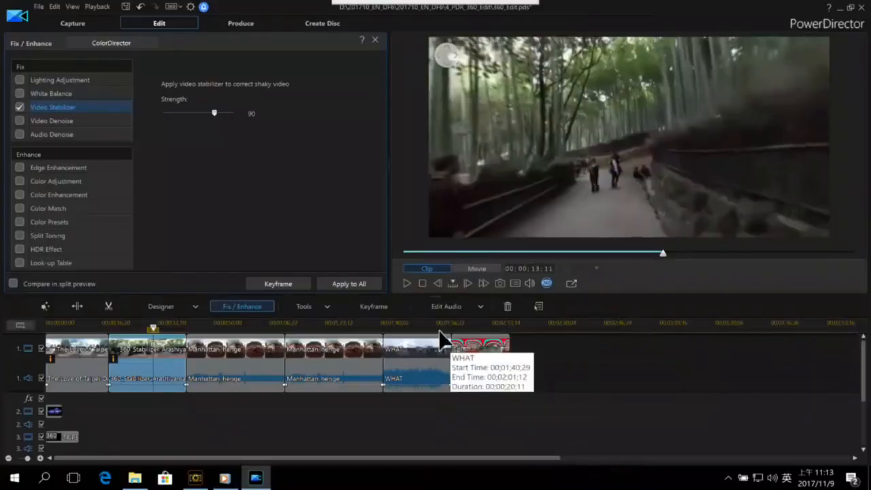
Turn on the split preview comparison for the stabilized Arashiyama clip
click(13, 284)
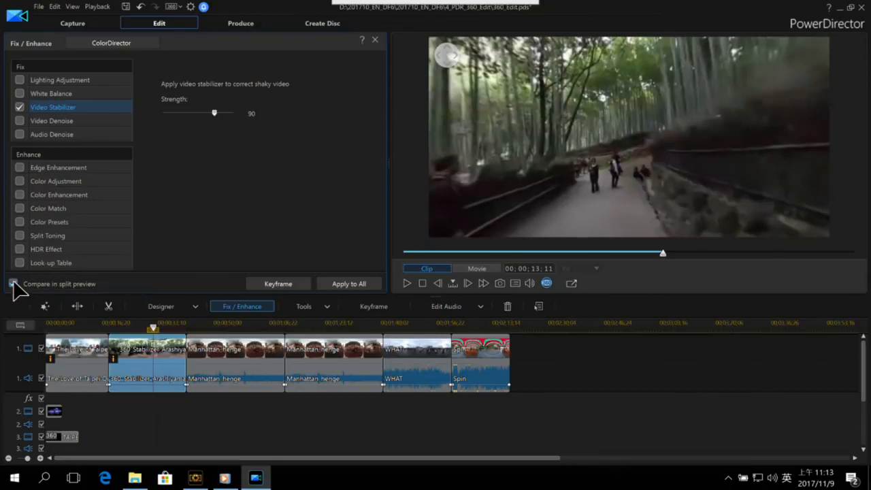
click(528, 265)
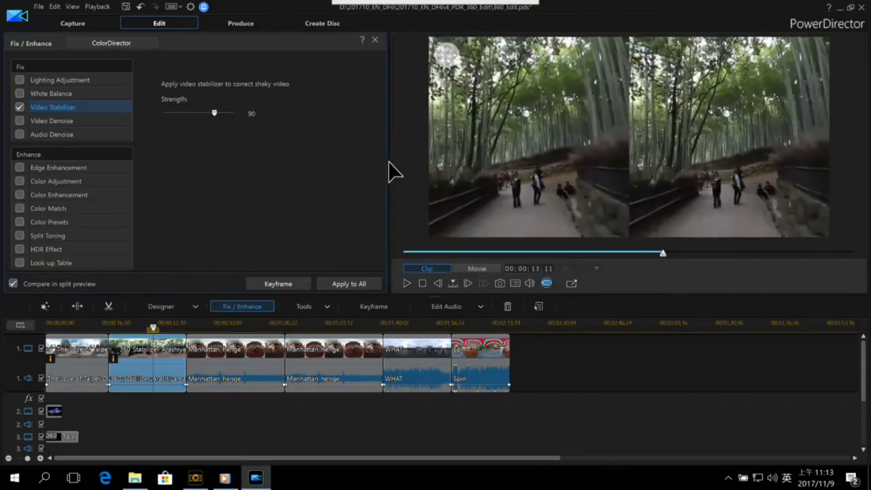
Enlarge the preview area and play the Arashiyama clip from its start to examine the stabilization in the split comparison
drag(391, 164, 283, 178)
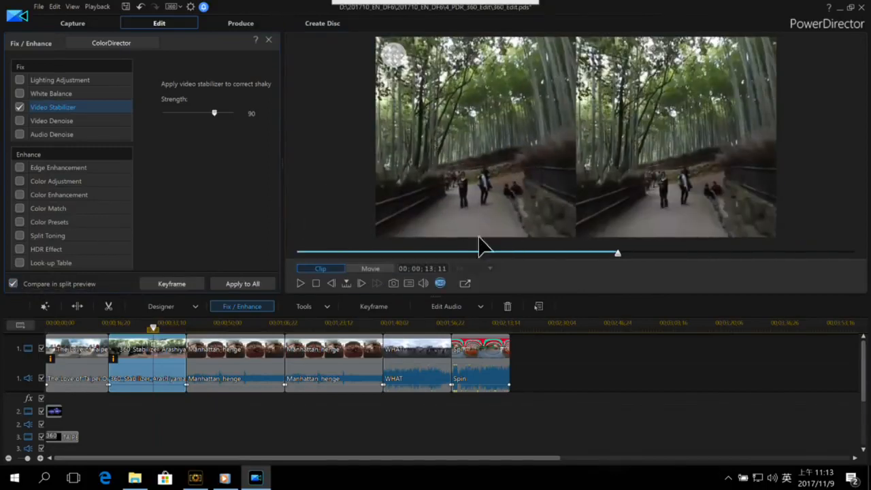
click(112, 326)
key(space)
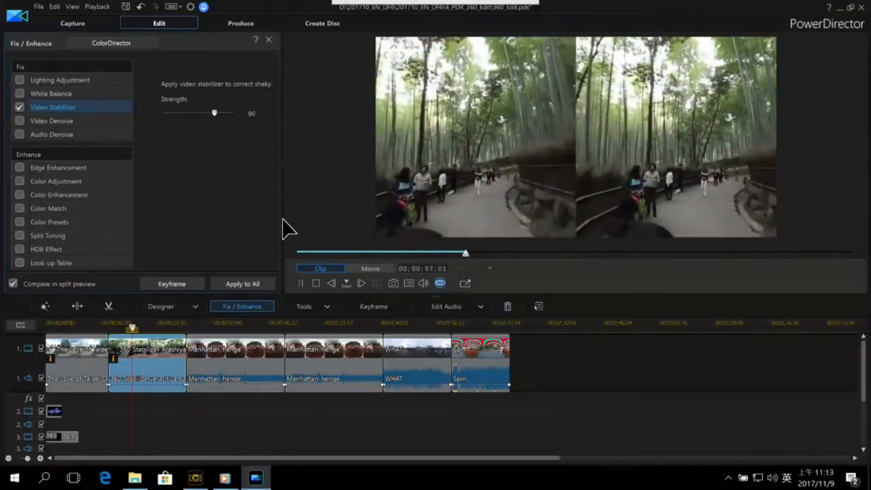
key(space)
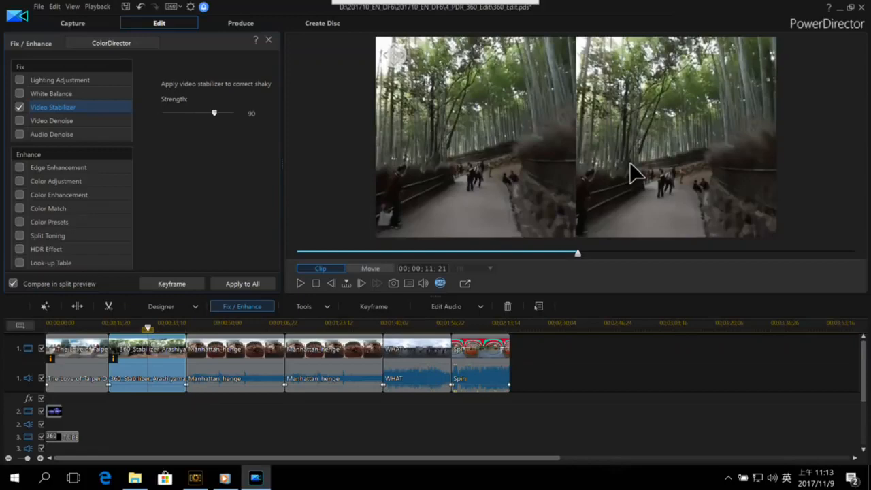
key(space)
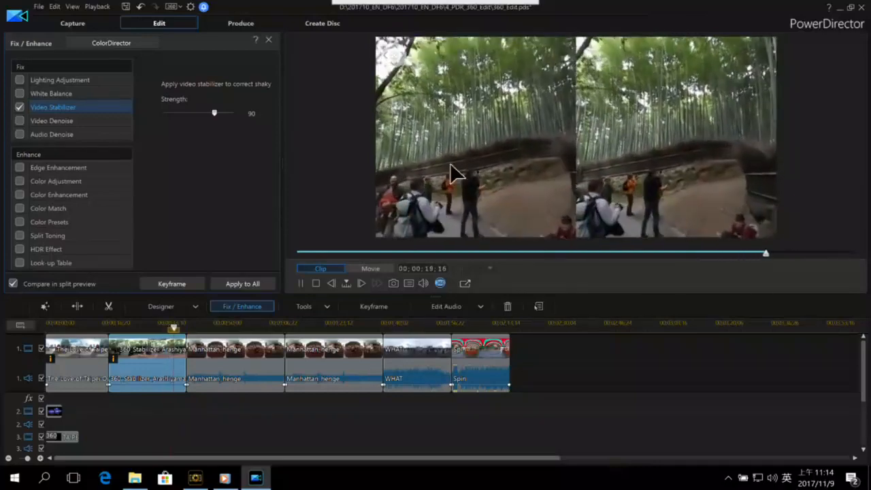
key(space)
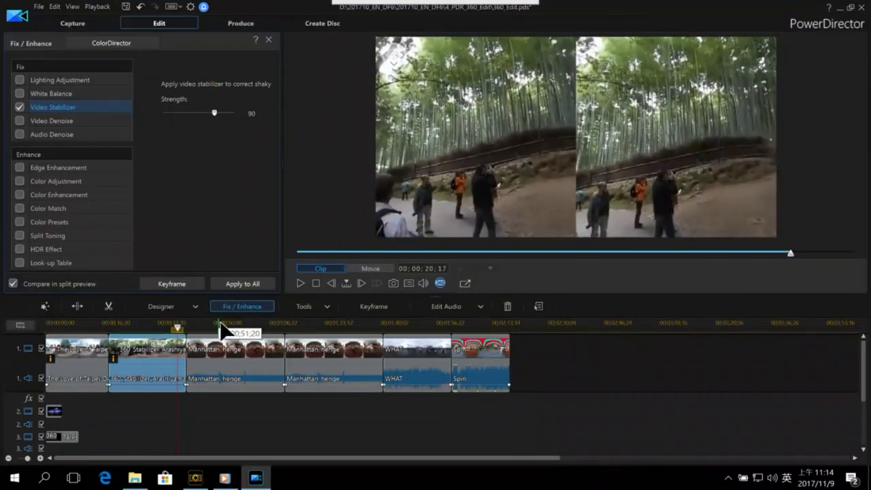
Reselect the Arashiyama clip and reopen its Fix / Enhance settings without the split preview comparison
click(156, 439)
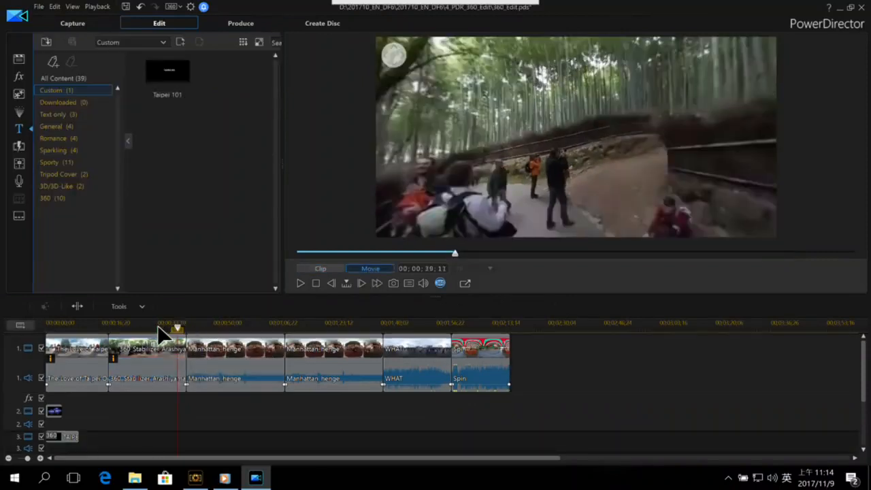
click(147, 347)
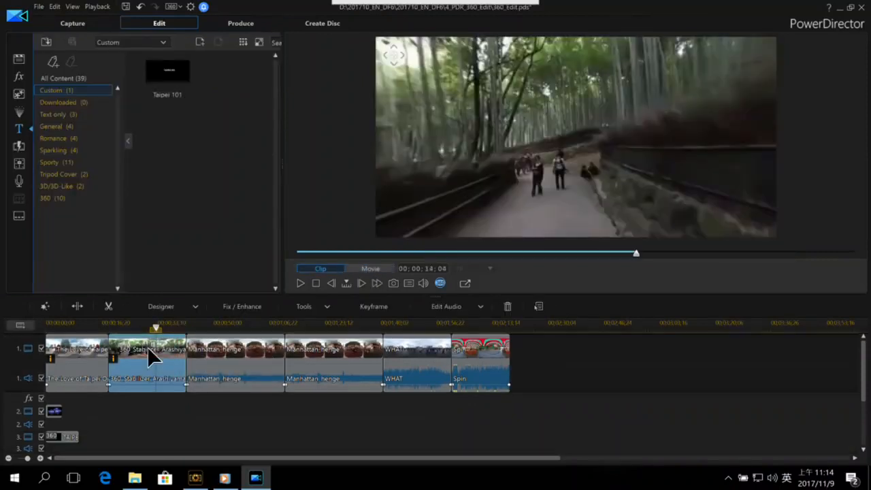
click(242, 308)
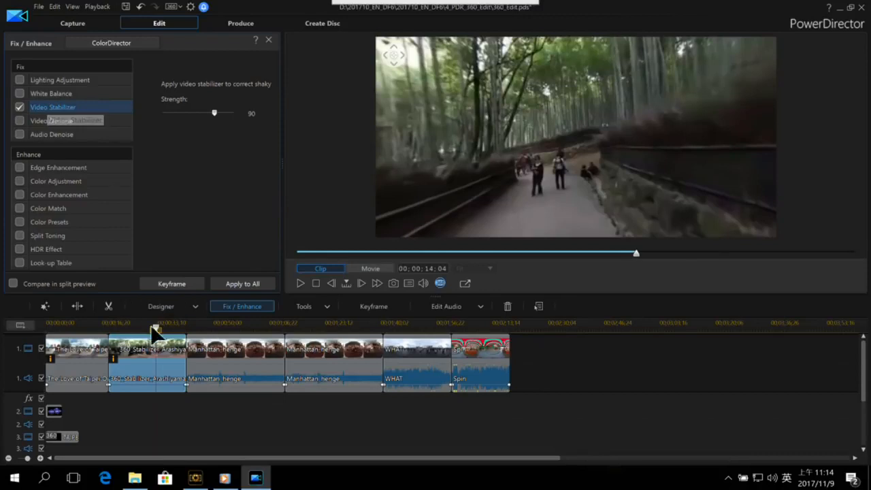
Examine the street scene near the start of the first Manhattan_henge clip from several angles in the 360° preview
click(203, 326)
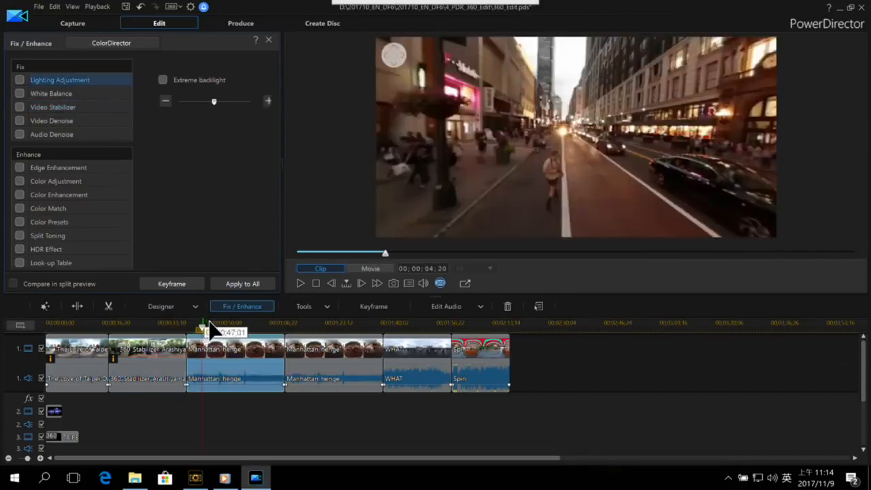
drag(549, 158, 525, 144)
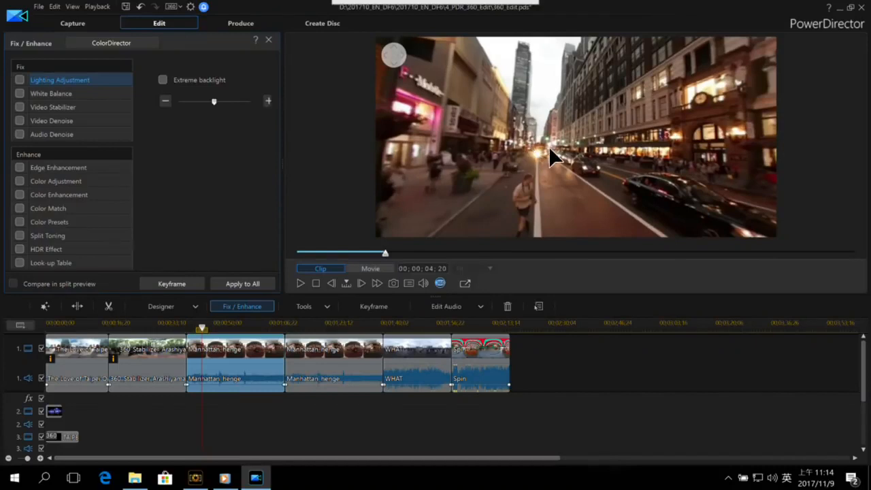
drag(544, 147, 568, 164)
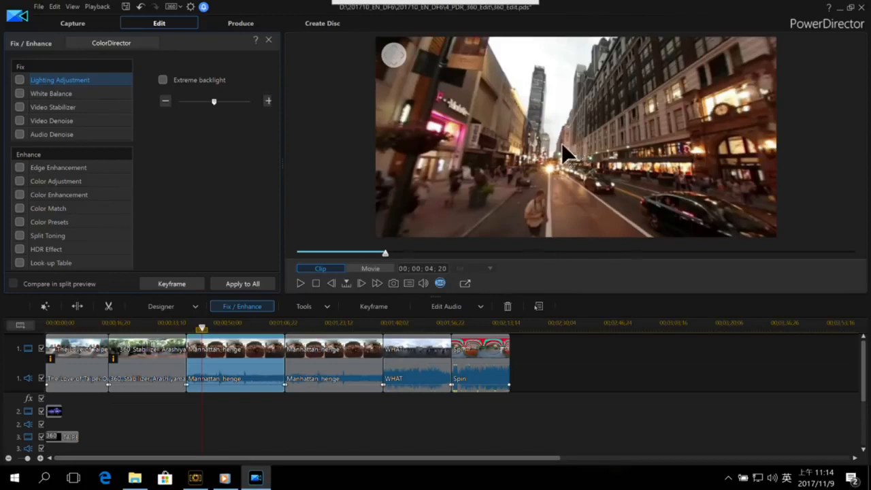
mouse_move(567, 140)
mouse_down()
mouse_move(577, 127)
mouse_move(597, 138)
mouse_move(579, 135)
mouse_up()
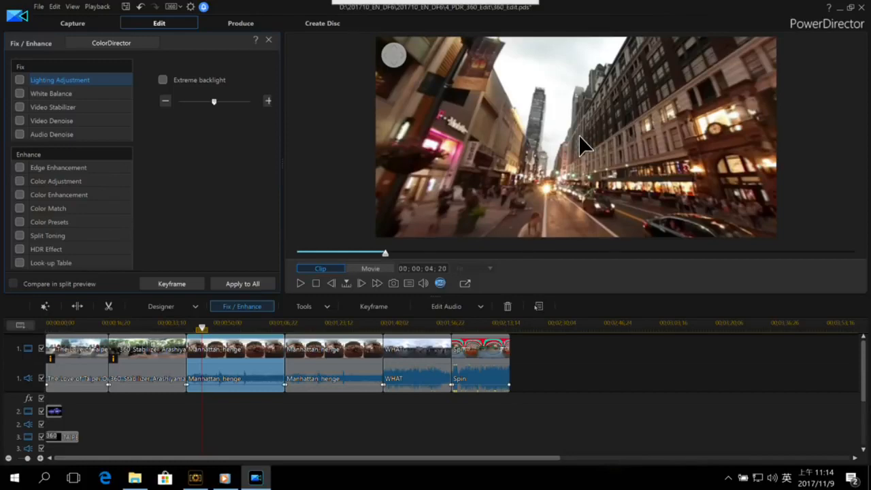
drag(578, 135, 548, 139)
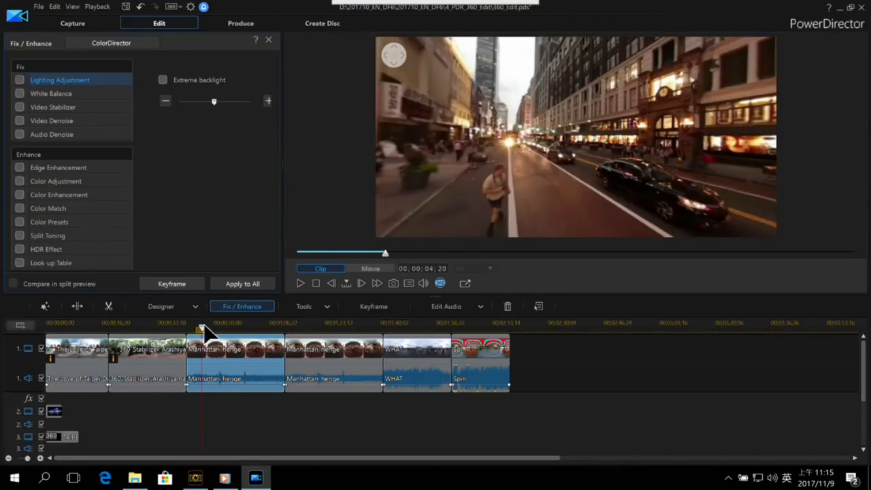
drag(204, 332, 195, 331)
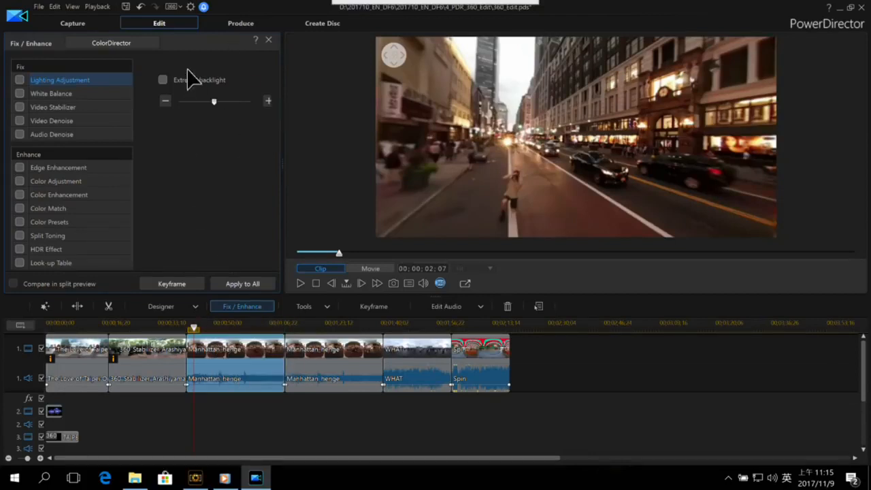
Open the first Manhattan_henge clip in ColorDirector and draw a gradient mask from the sky down to the street
click(151, 45)
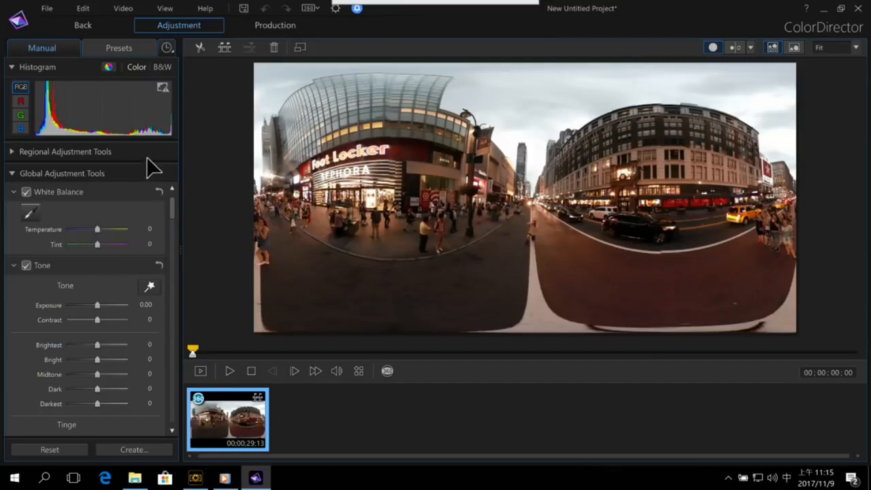
click(16, 154)
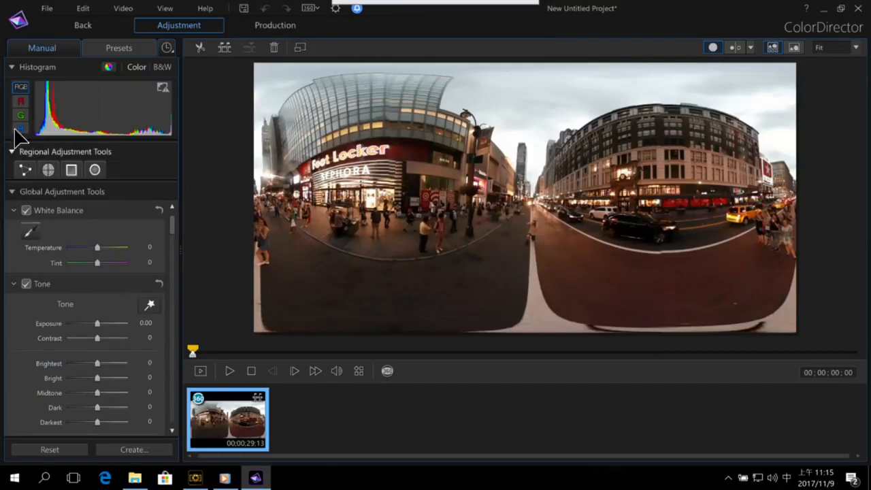
click(71, 170)
drag(530, 115, 531, 234)
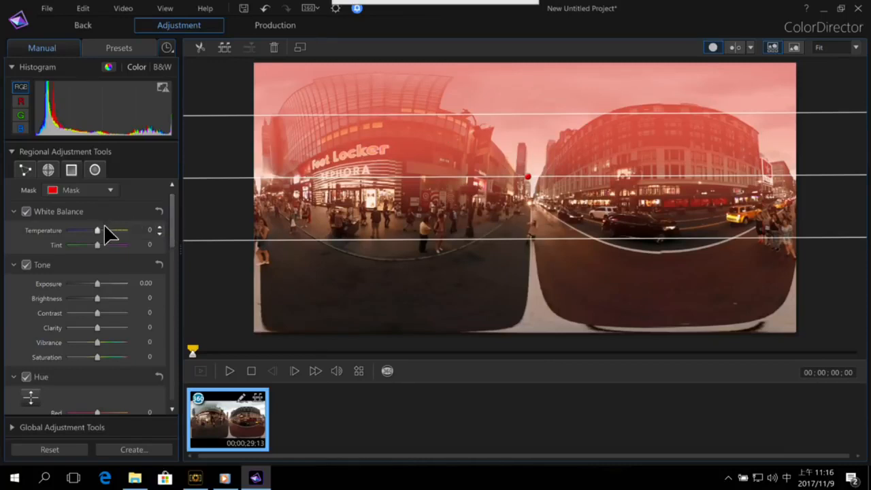
Set the gradient mask's white balance temperature to 50 and tint to 36, and its exposure to -0.40
drag(101, 227, 115, 230)
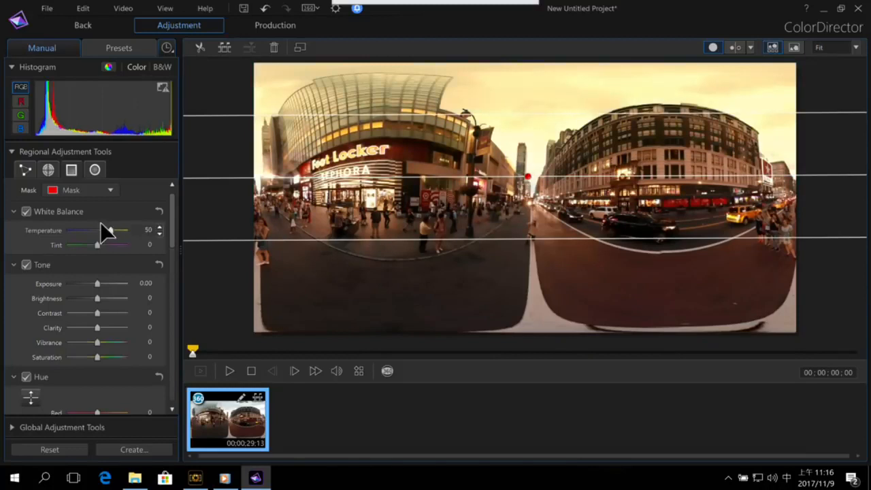
drag(101, 249, 111, 253)
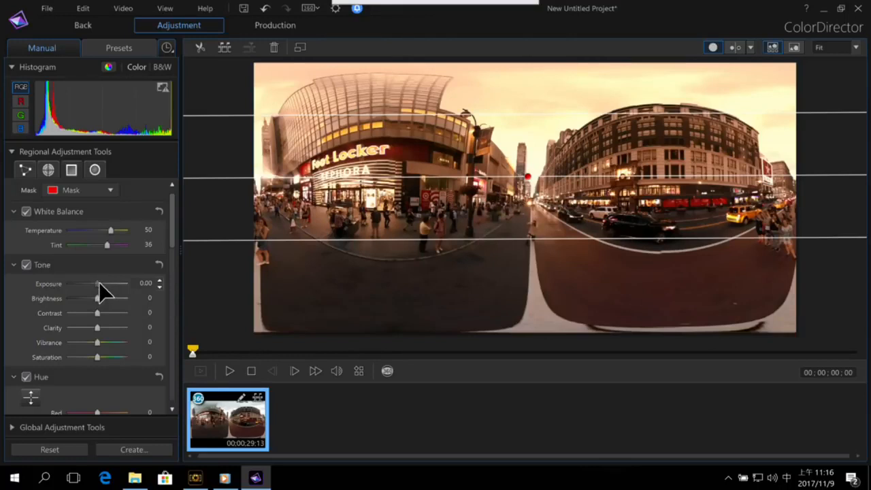
drag(97, 284, 97, 283)
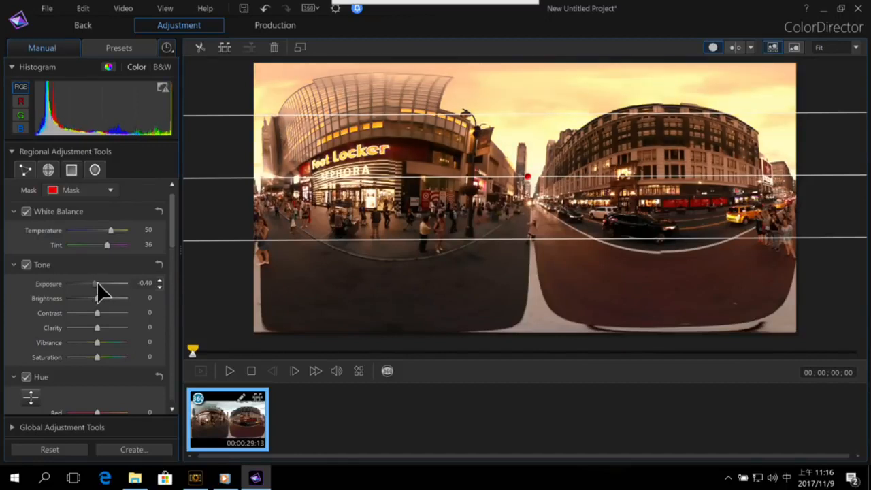
drag(171, 226, 171, 227)
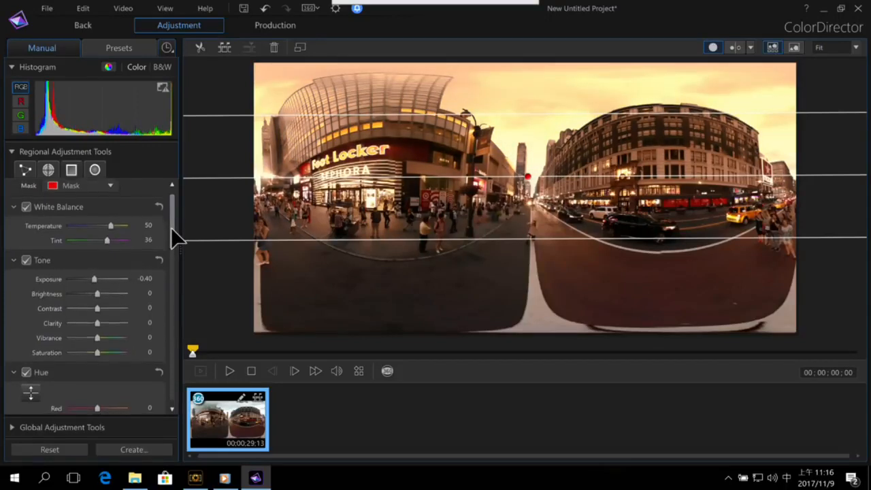
Set the global HDR glow strength to 33, raise the HDR edge strength, and return to PowerDirector
click(15, 149)
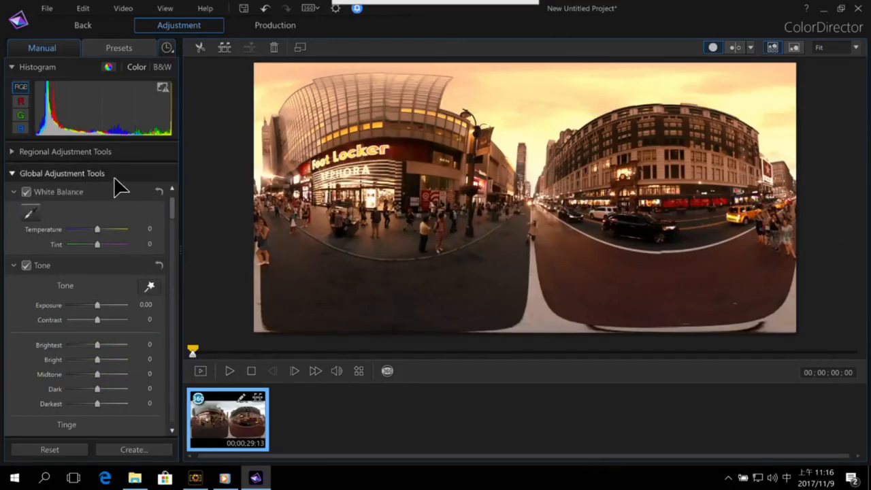
drag(175, 220, 173, 241)
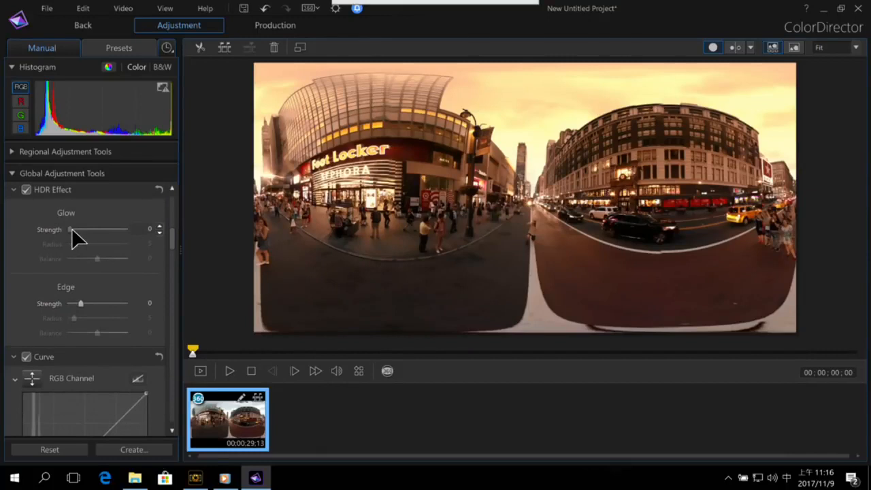
drag(70, 229, 90, 229)
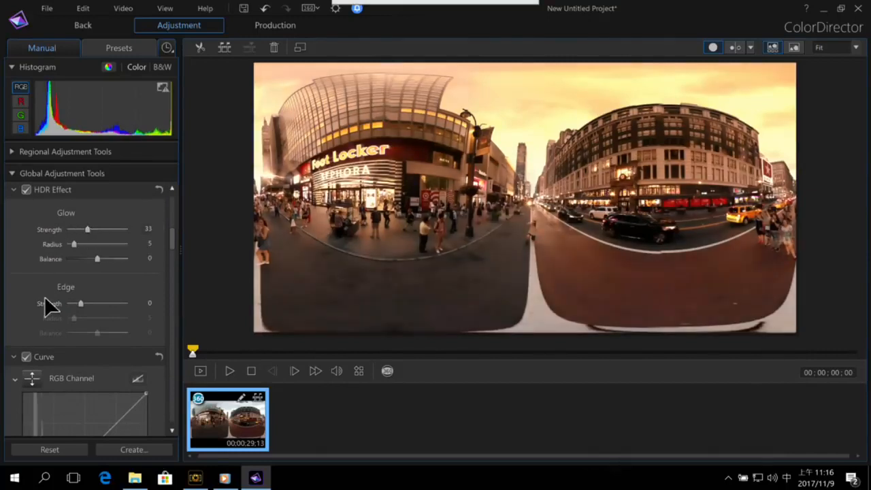
drag(79, 304, 95, 303)
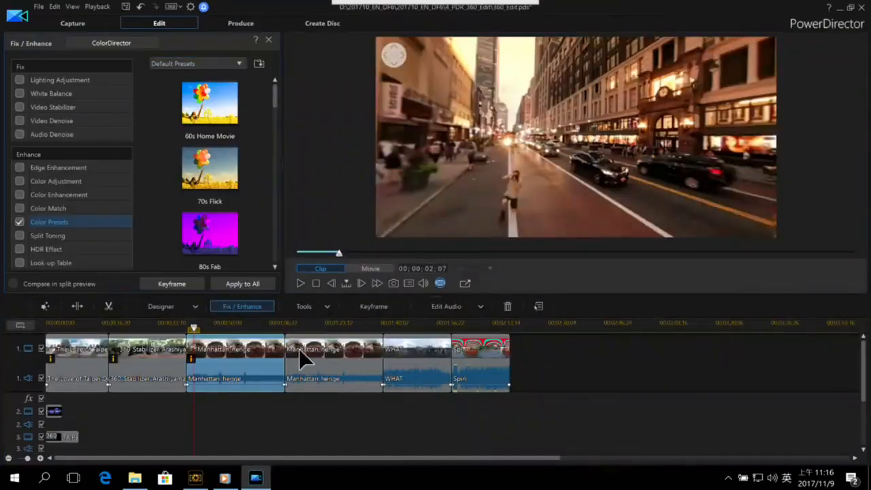
Search the video effects library for "lens" and apply the Lens Flare effect to the first Manhattan_henge clip
drag(558, 128, 596, 140)
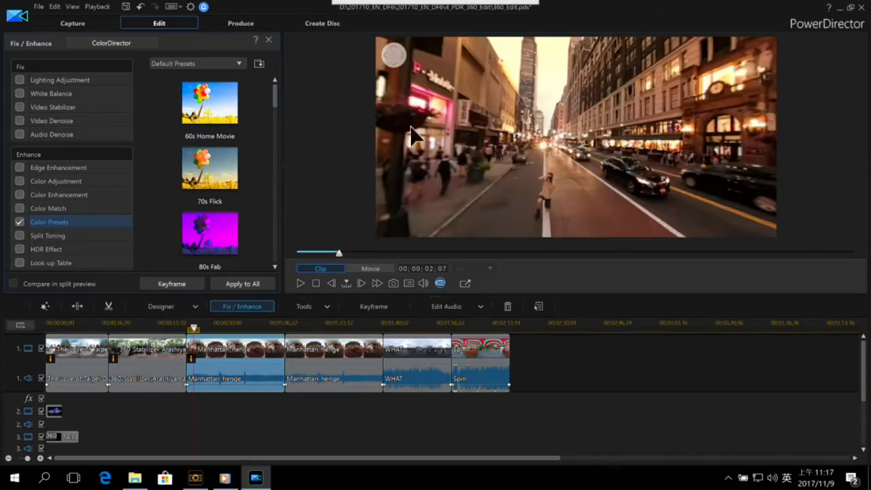
click(269, 40)
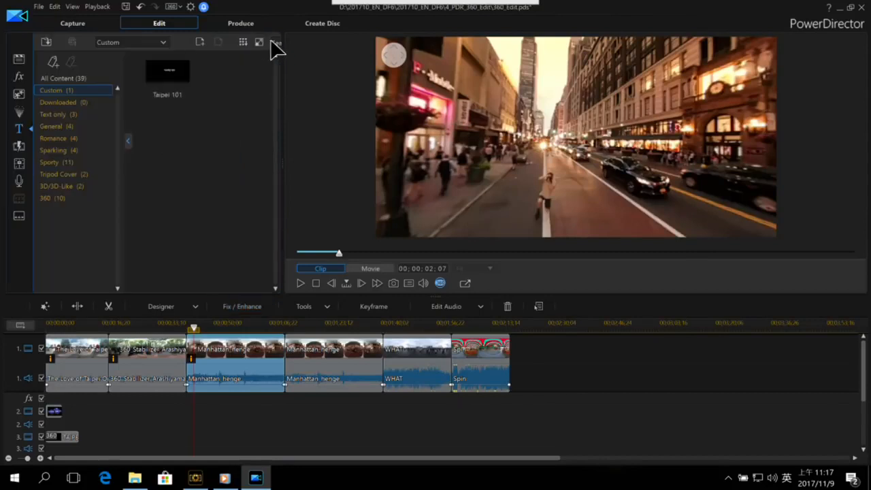
click(25, 79)
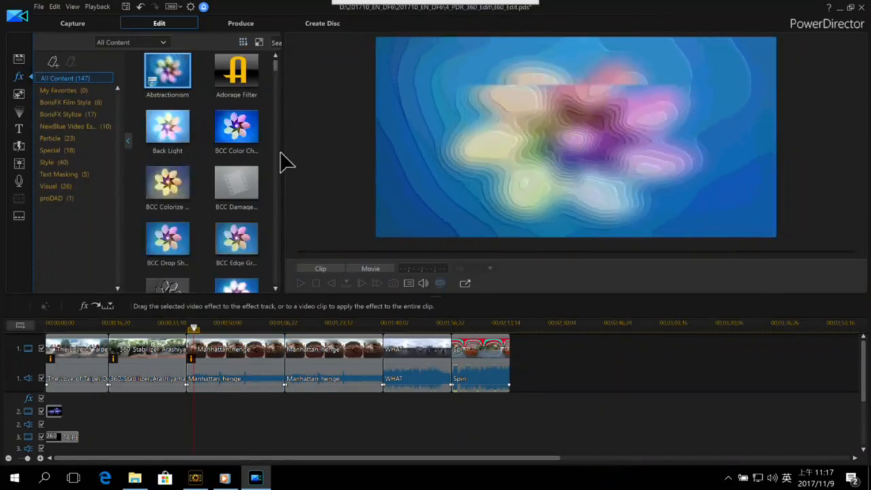
drag(285, 174, 334, 165)
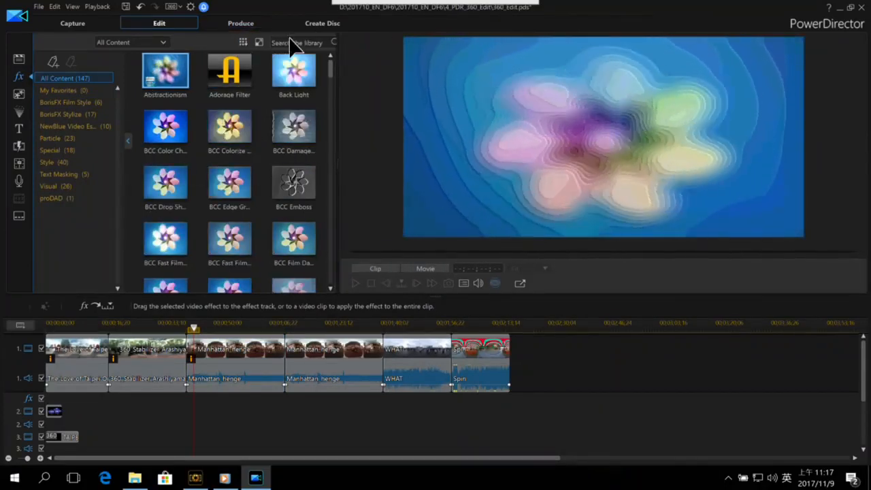
click(290, 39)
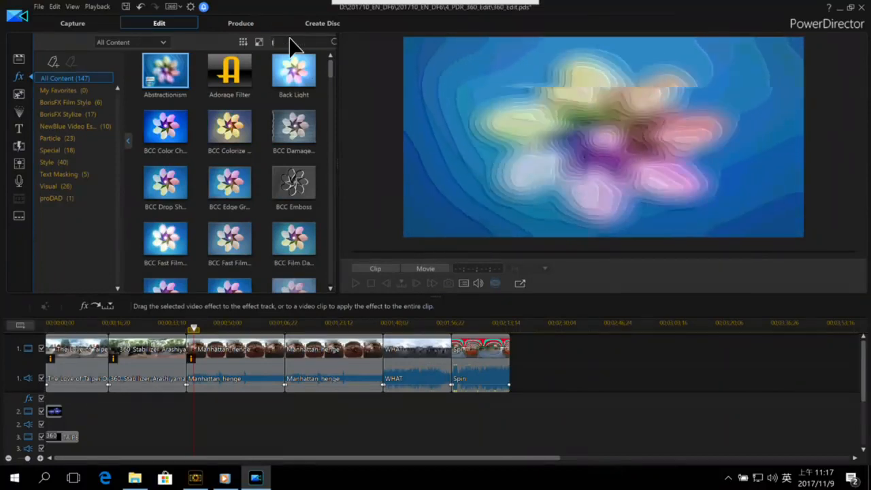
text(lens)
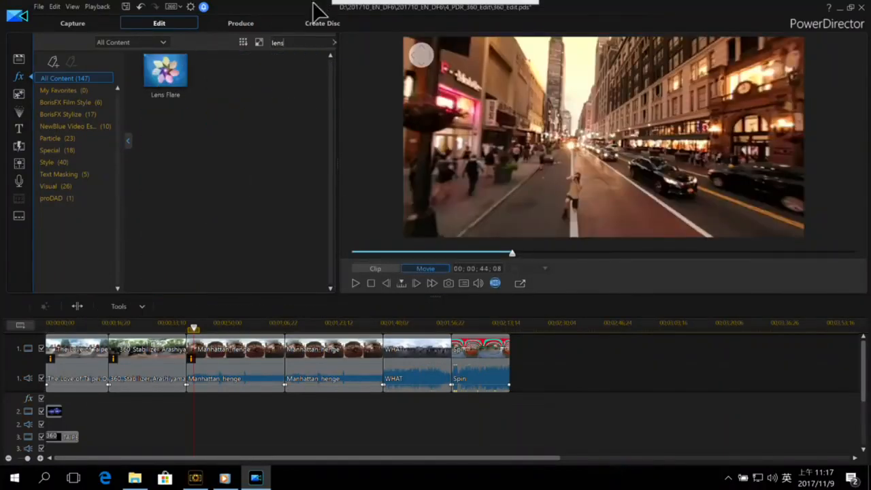
click(172, 71)
drag(169, 80, 219, 349)
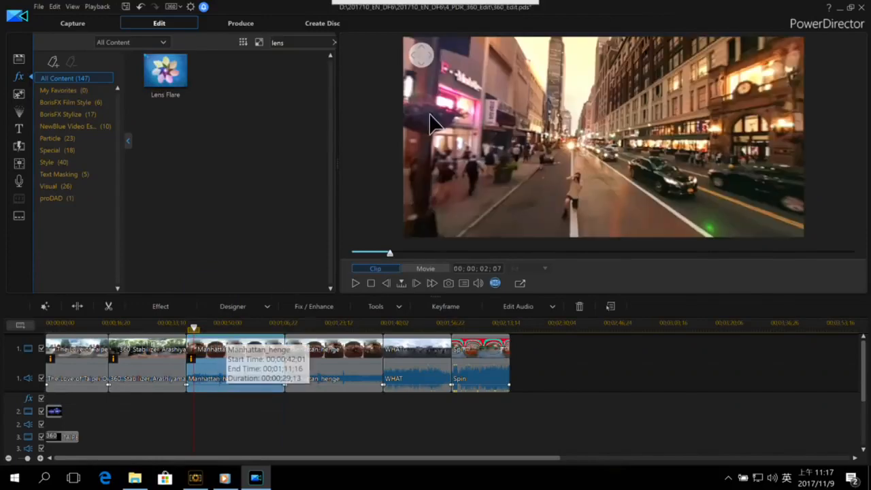
Look around the 360° preview of the first Manhattan_henge clip to examine the lens flare against the buildings and sky
drag(514, 79, 594, 186)
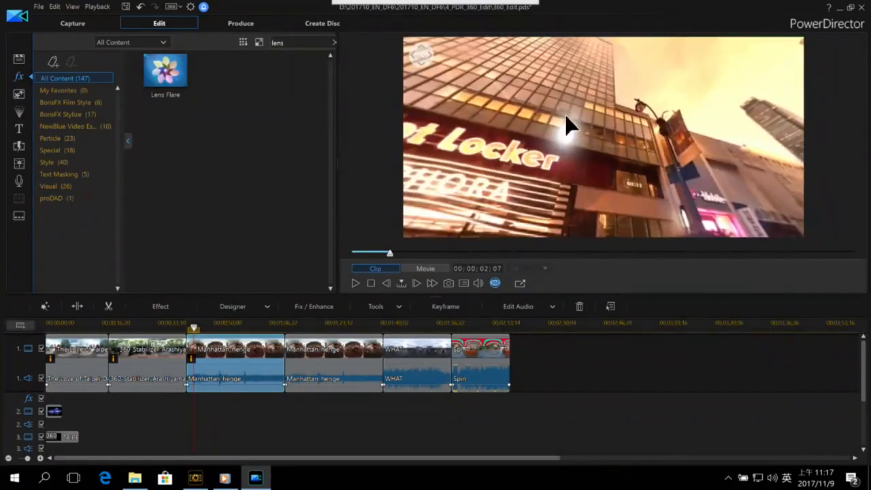
drag(637, 178, 667, 175)
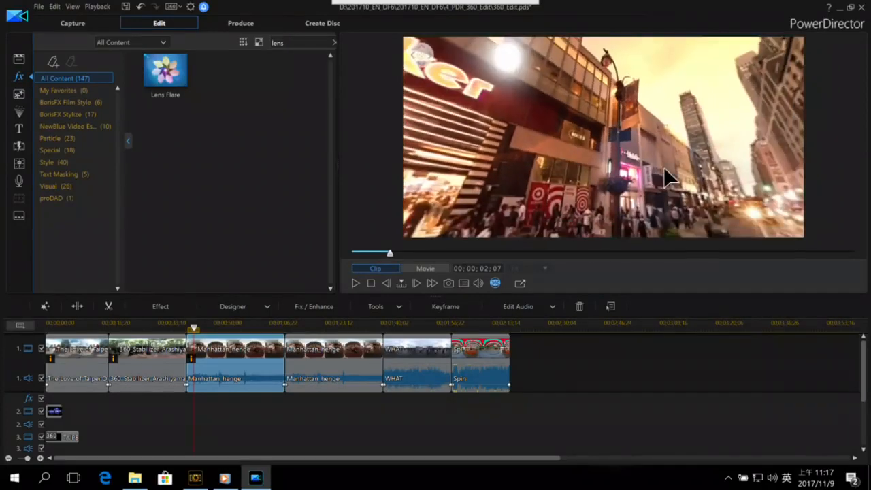
drag(529, 91, 515, 79)
drag(640, 115, 614, 112)
drag(700, 197, 688, 189)
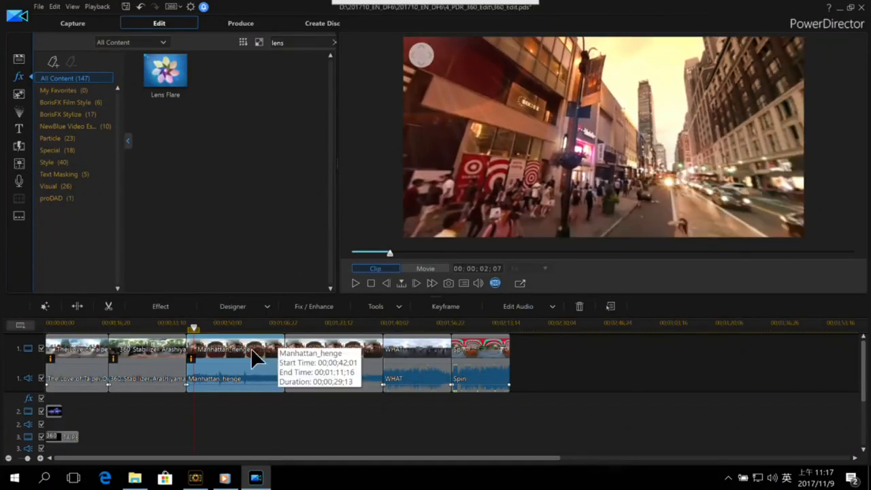
Open the first Manhattan_henge clip's effect settings, set the Lens Flare type to Type 3, and check it in the 360° preview
click(188, 310)
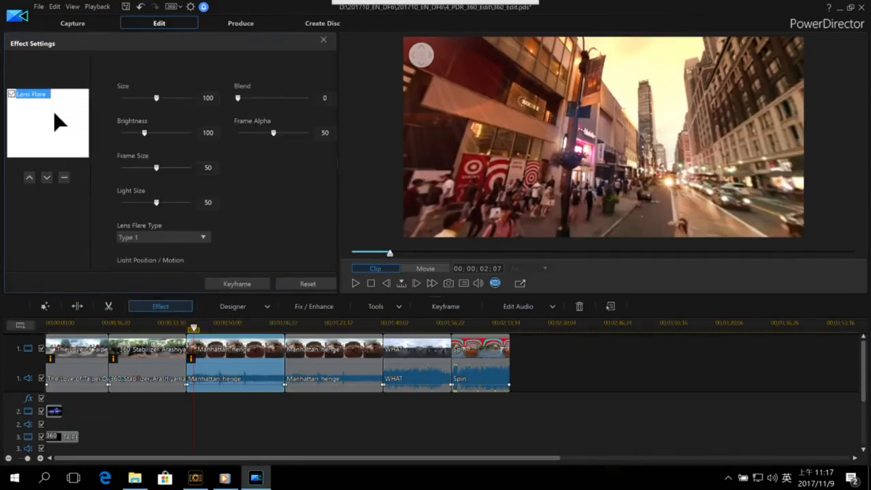
click(192, 240)
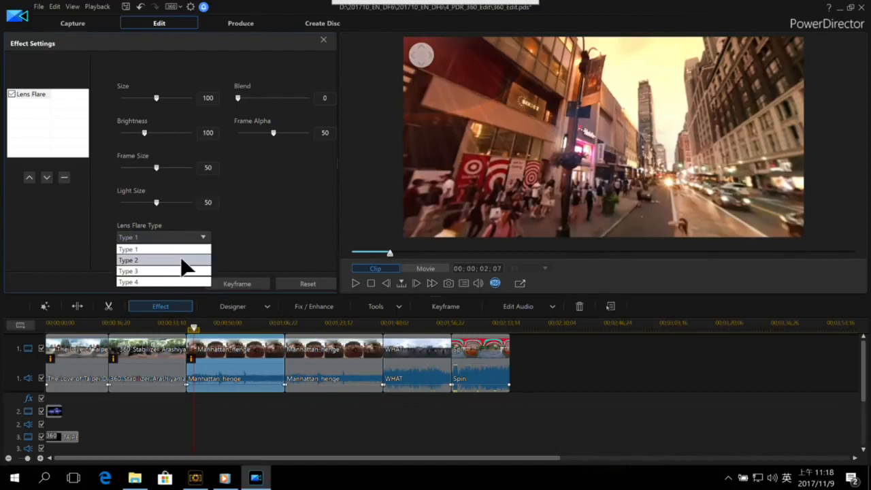
click(185, 262)
drag(431, 142, 592, 119)
click(195, 239)
click(159, 272)
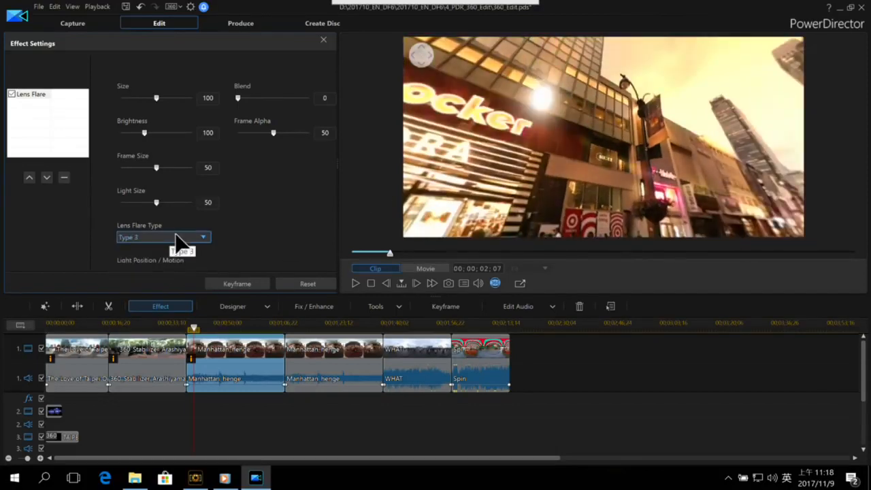
drag(505, 77, 484, 58)
drag(530, 91, 212, 286)
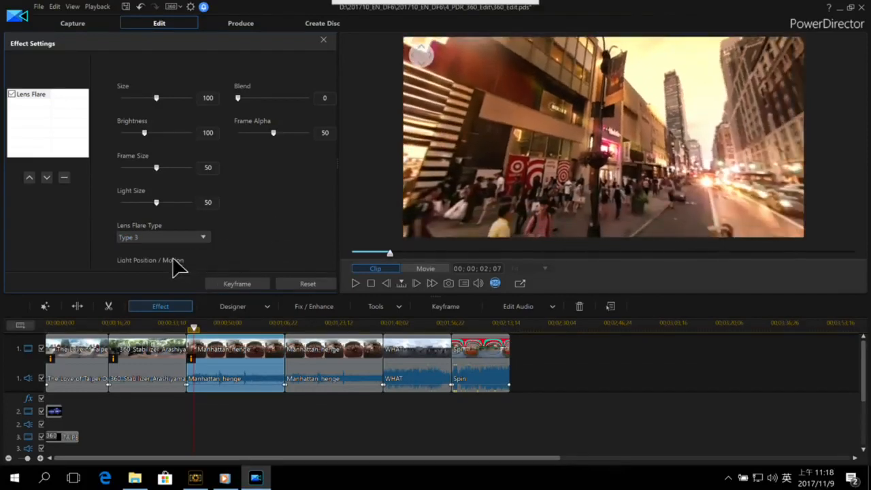
Place the lens flare's light at the far end of the street and shift its center position to the pavement in front of the storefronts
drag(339, 161, 369, 165)
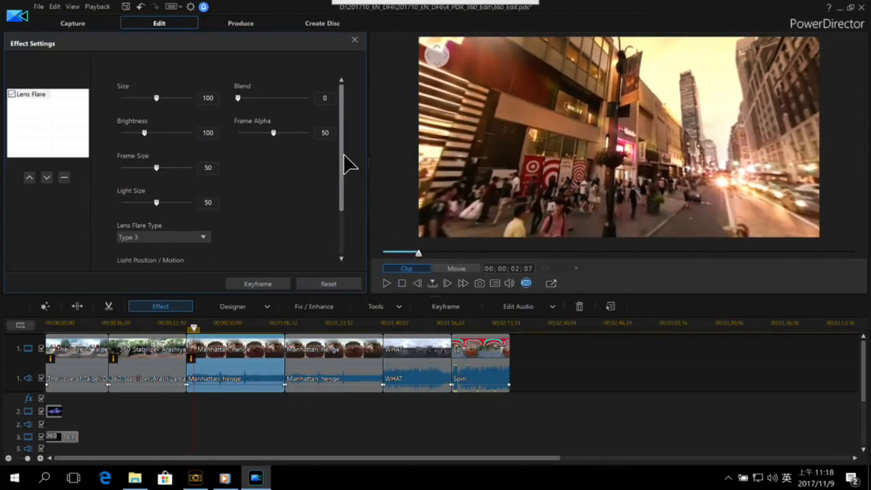
scroll(346, 170, down, 2)
click(164, 211)
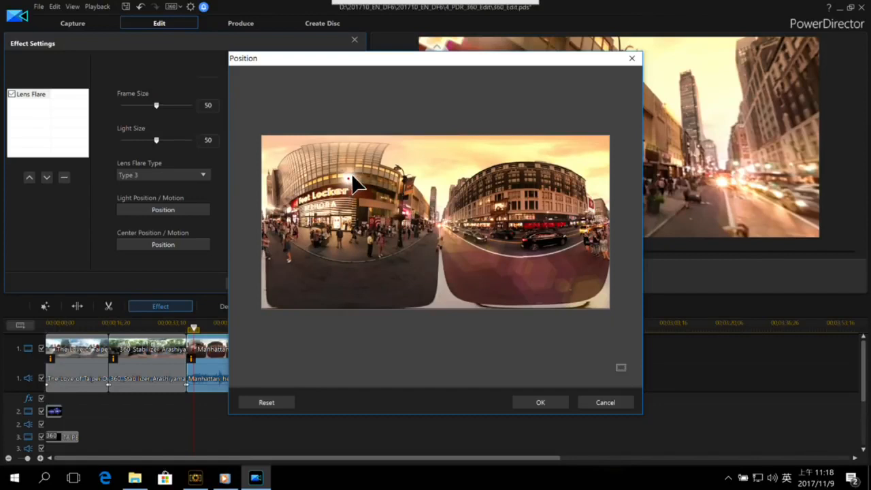
drag(350, 179, 365, 207)
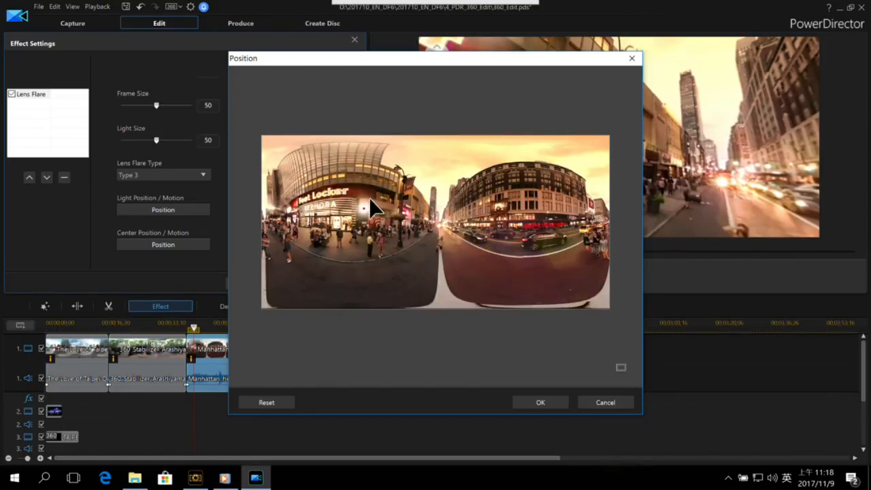
drag(440, 215, 443, 220)
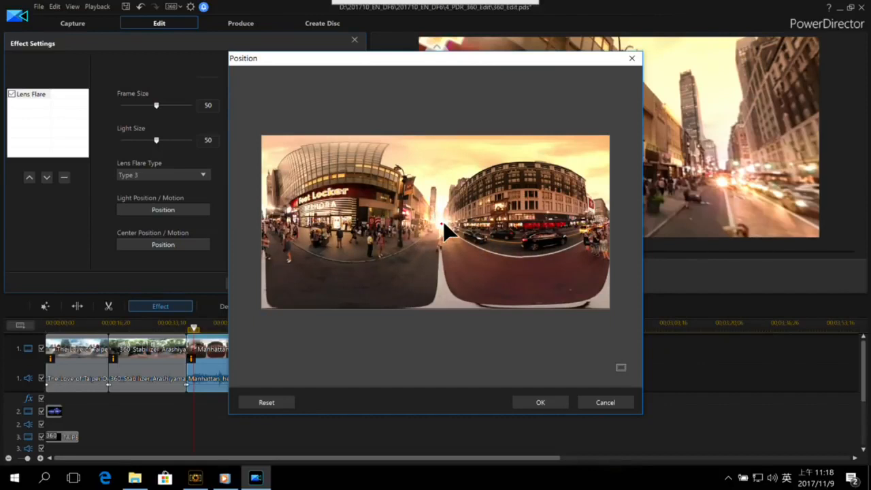
click(550, 406)
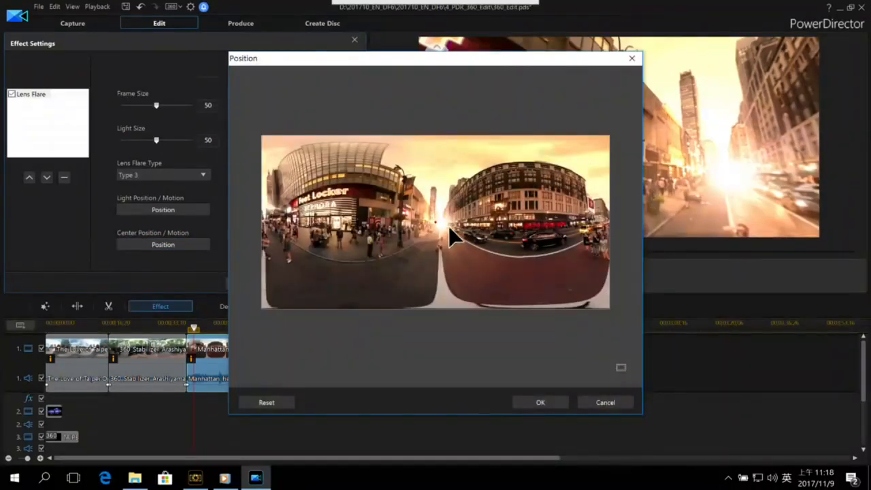
drag(437, 220, 406, 255)
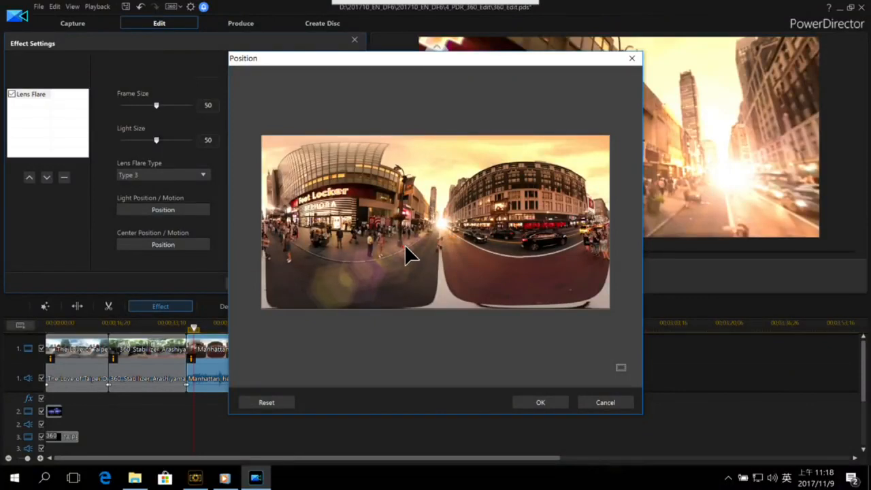
click(540, 403)
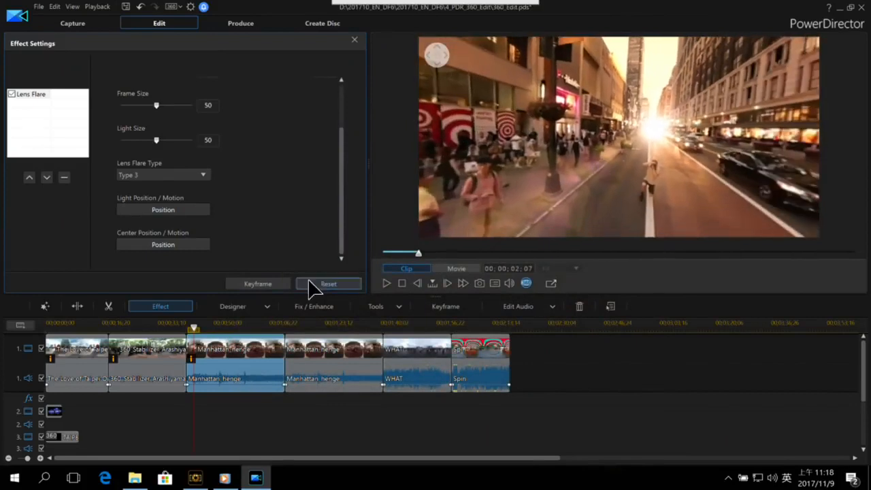
Play the first Manhattan_henge clip and look around the 360° preview to check the repositioned lens flare
click(195, 332)
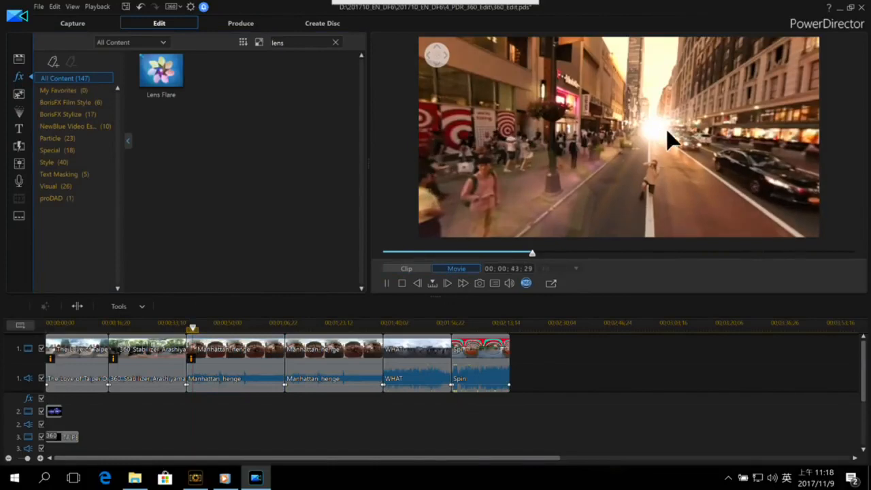
mouse_move(667, 129)
mouse_down()
mouse_move(674, 142)
mouse_move(724, 156)
mouse_move(611, 148)
mouse_move(651, 126)
mouse_up()
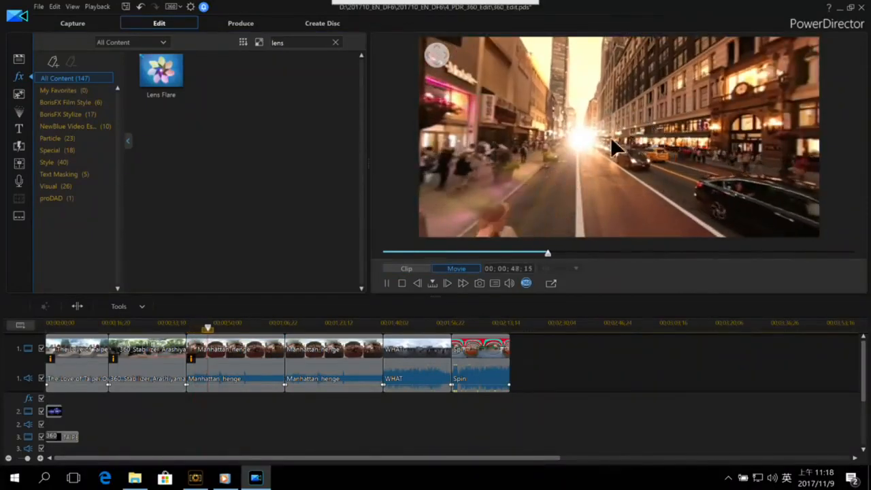
drag(644, 132, 488, 170)
drag(543, 124, 656, 136)
key(space)
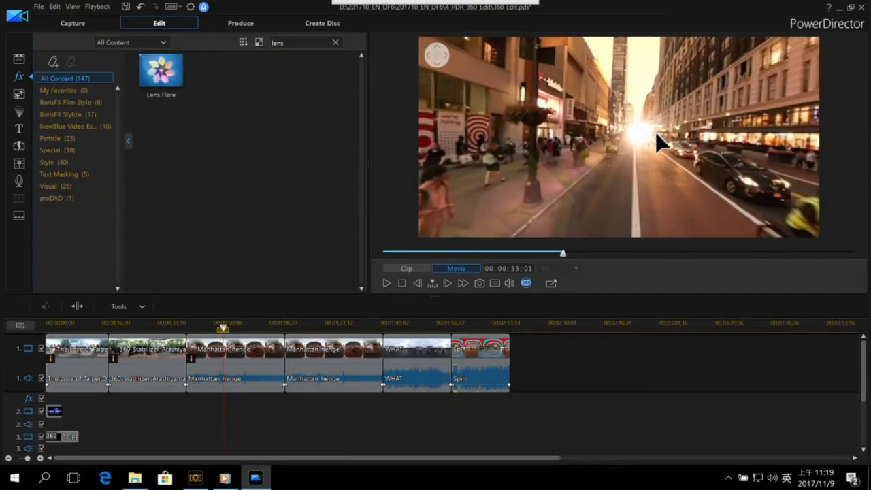
drag(676, 133, 597, 120)
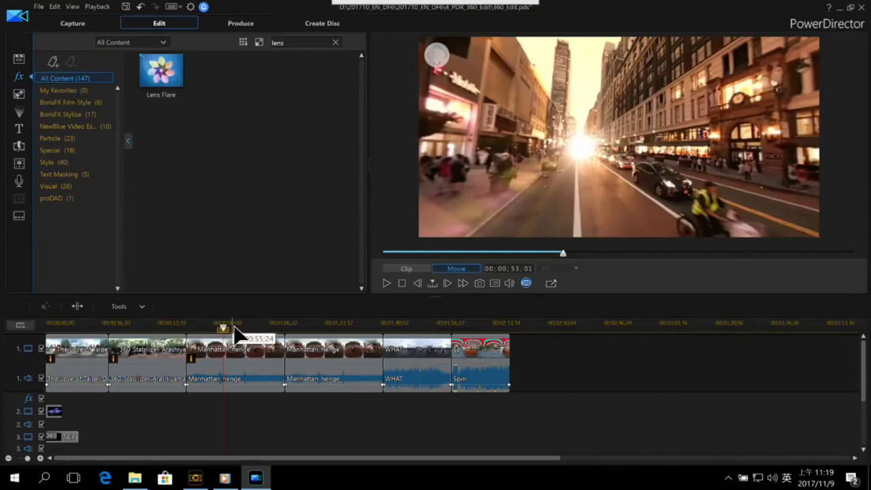
Open Fix / Enhance for the first Manhattan_henge clip and compare its color look with the second Manhattan_henge clip
click(209, 328)
click(207, 354)
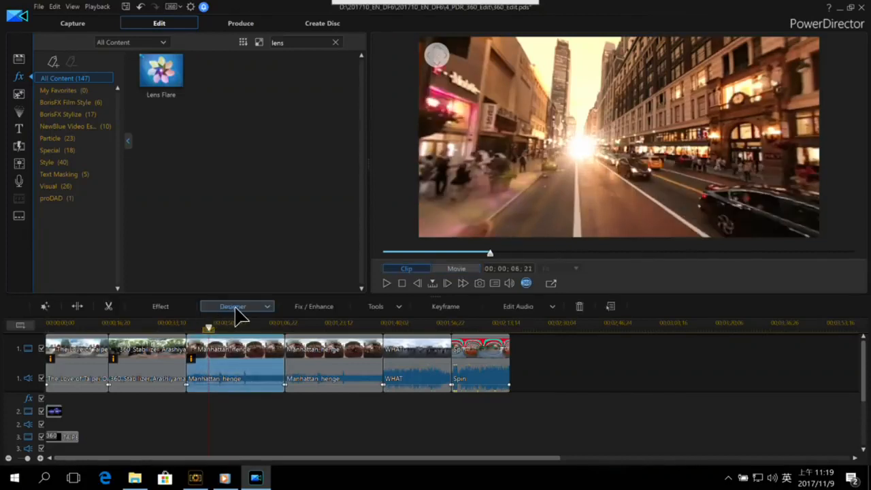
click(309, 307)
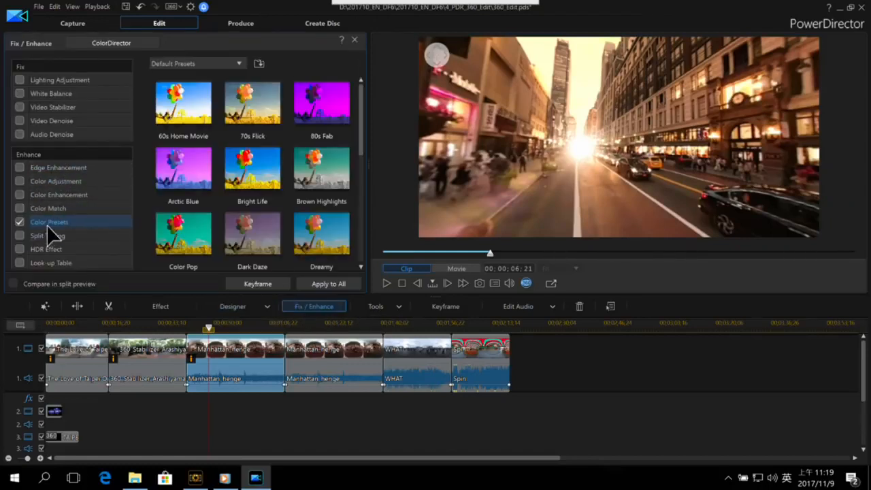
click(237, 332)
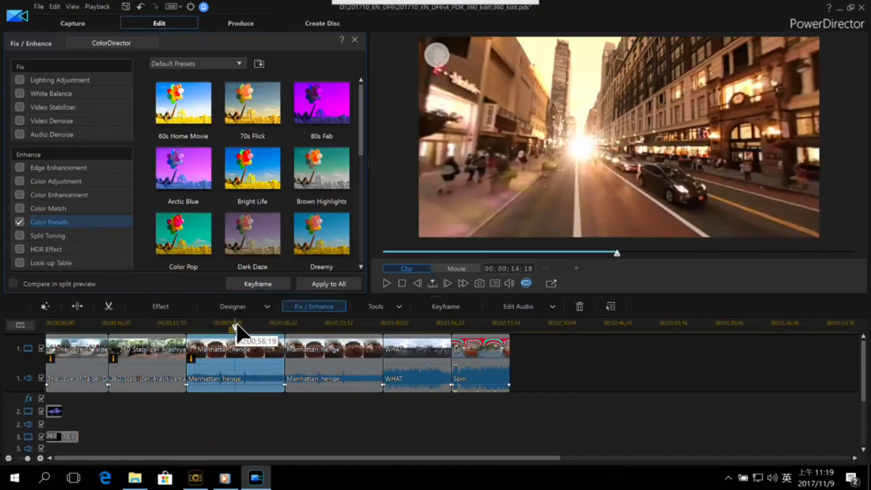
click(309, 328)
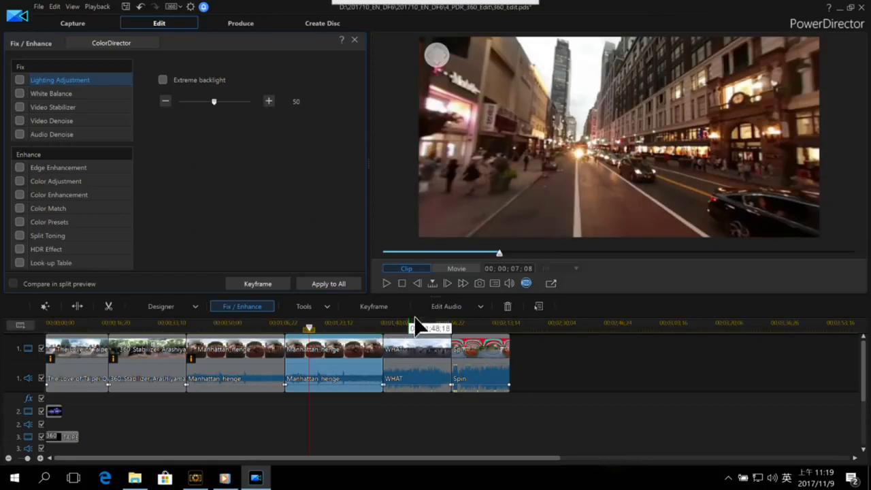
Play the start of the Spin clip and look around the preview to examine how the AHHHH! title follows the child
click(455, 327)
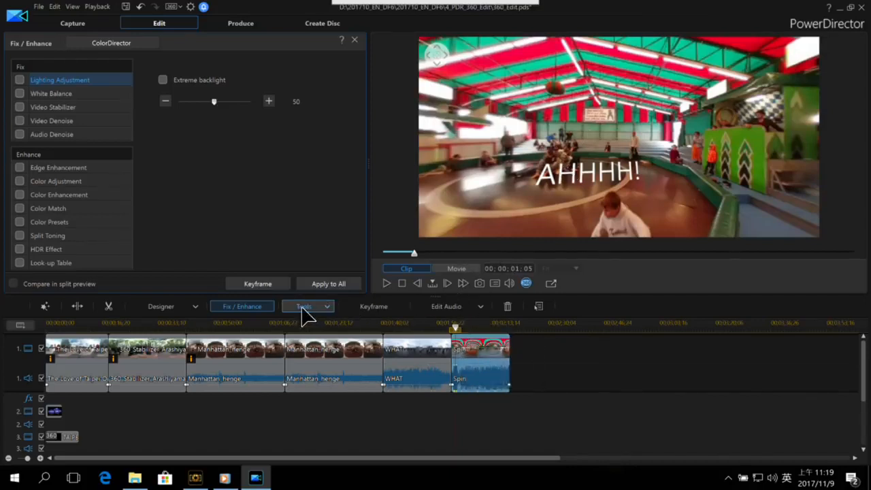
click(456, 330)
click(456, 333)
drag(574, 110, 624, 160)
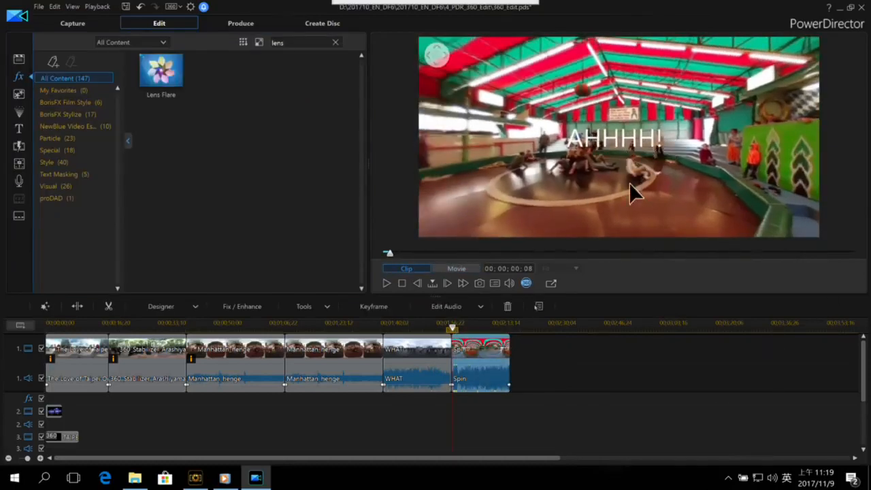
key(space)
drag(677, 168, 696, 143)
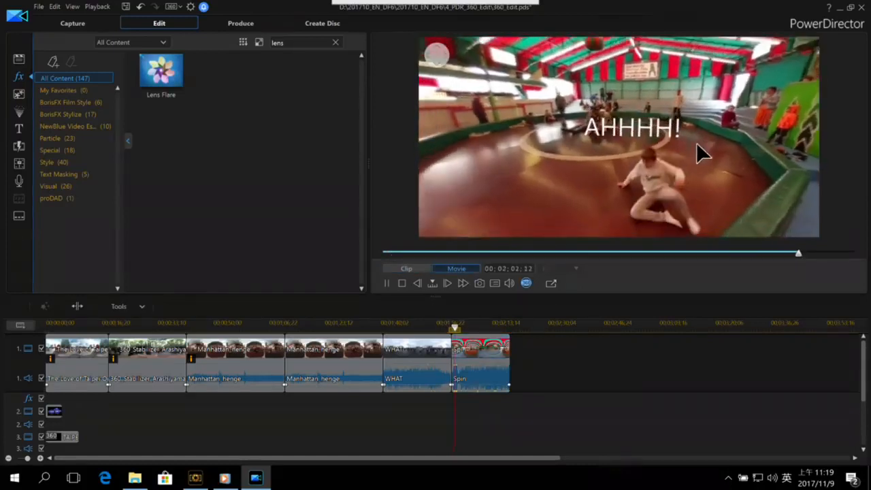
key(space)
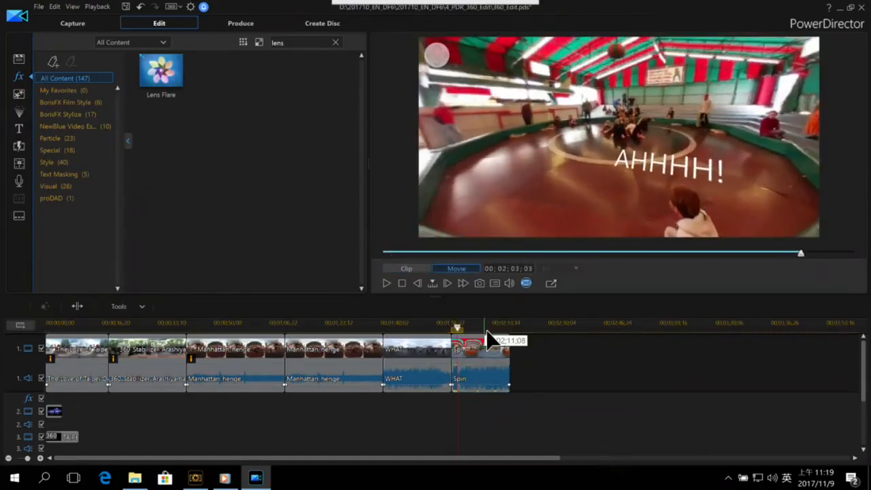
Open the Motion Tracker for the Spin clip, fit the selection box around the sliding child at the clip's start, and track the motion
click(487, 340)
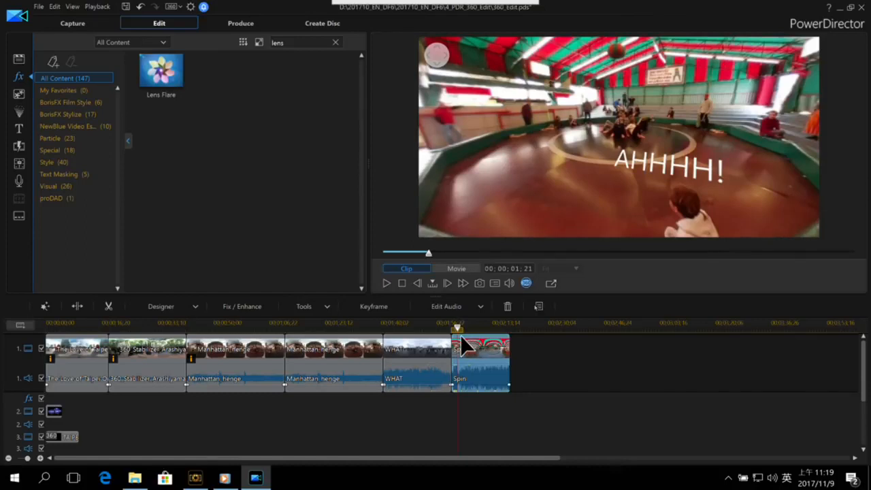
click(326, 307)
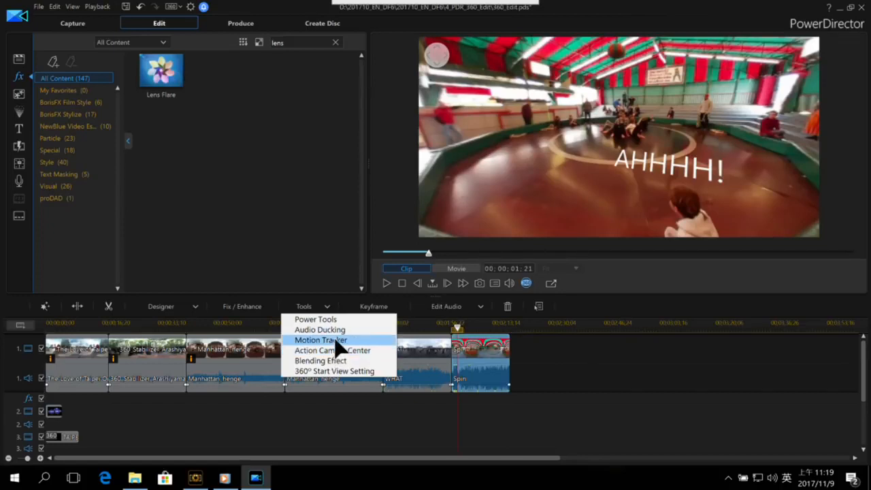
click(326, 339)
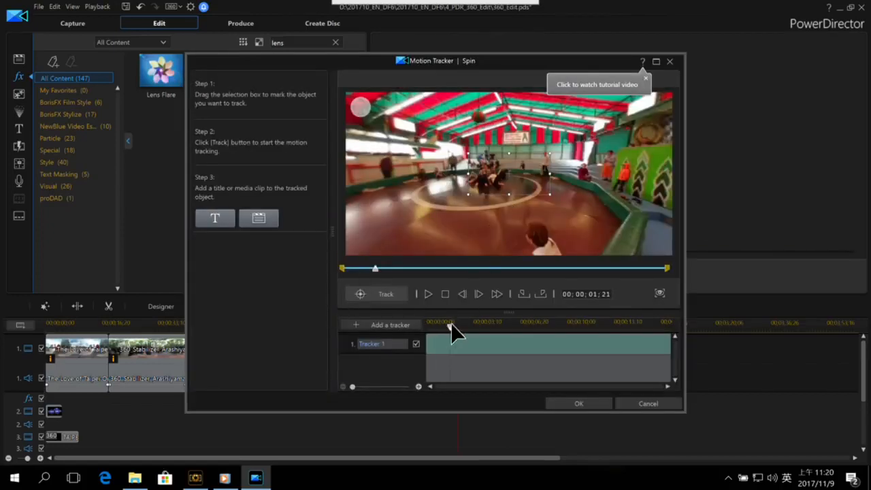
drag(450, 324, 427, 330)
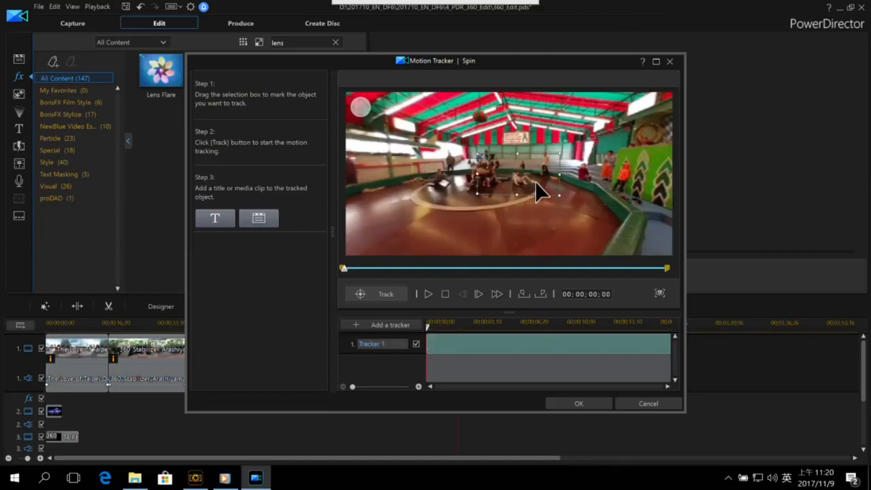
drag(480, 173, 525, 160)
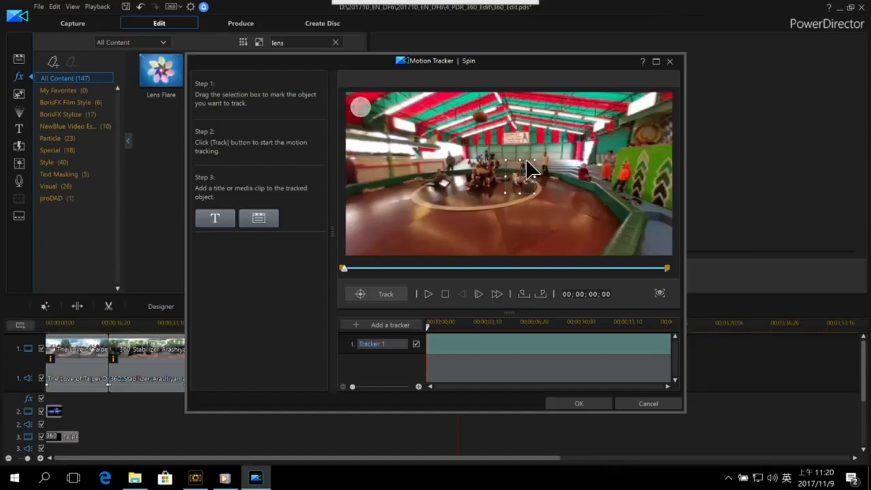
click(386, 300)
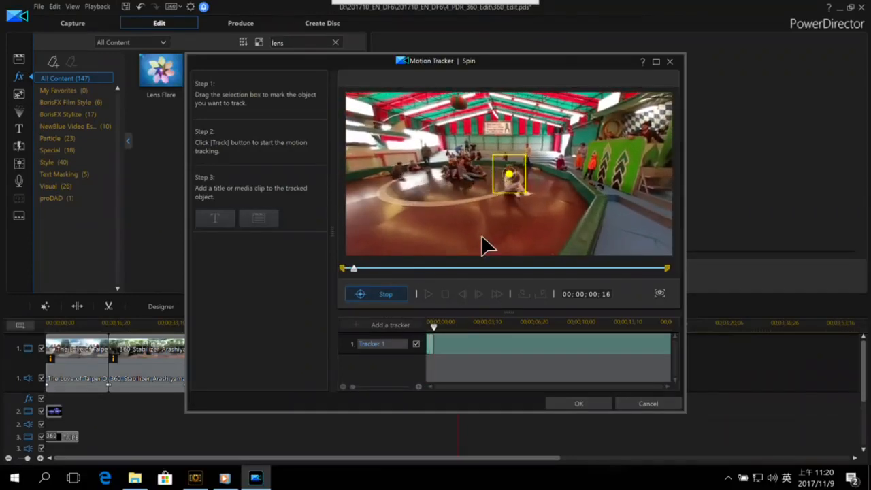
click(376, 295)
Realign the tracker's selection box with the child at 00;00;00;20 and track the motion again from there
drag(447, 324, 436, 324)
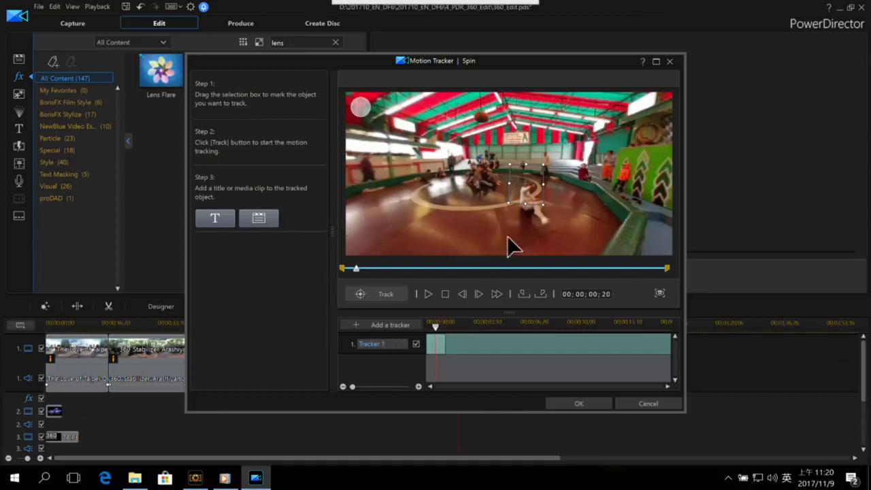
drag(541, 191, 537, 192)
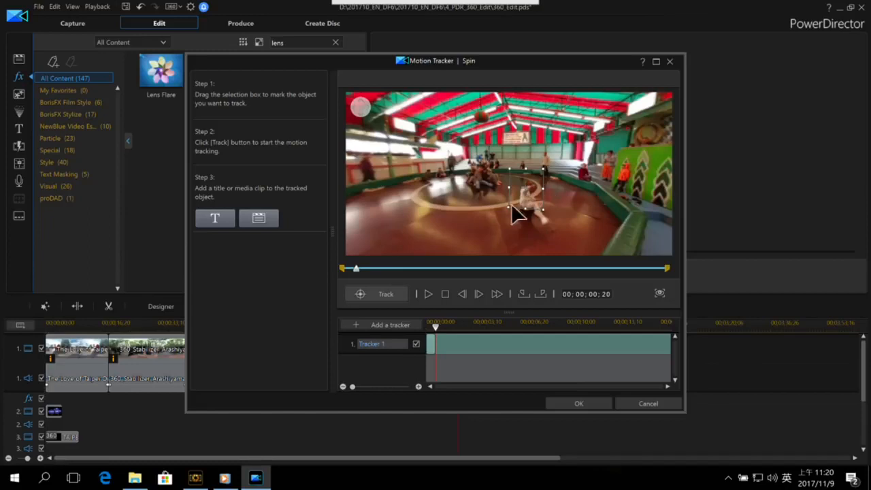
click(365, 295)
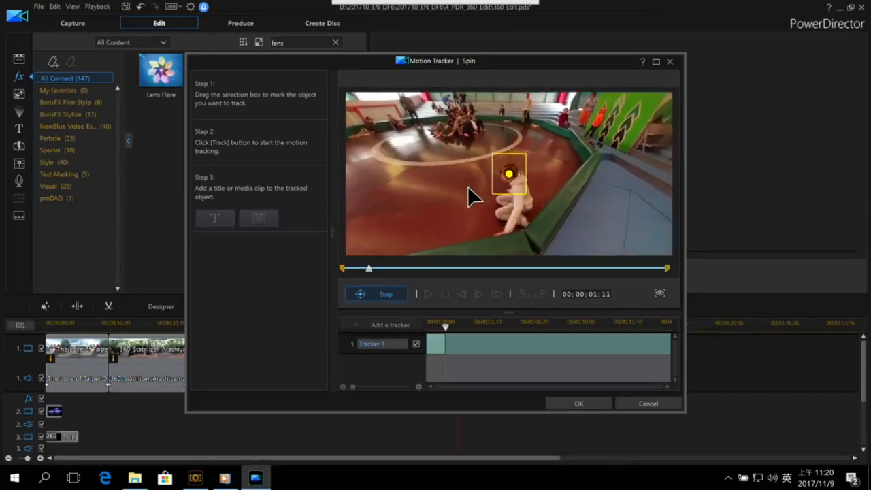
click(395, 296)
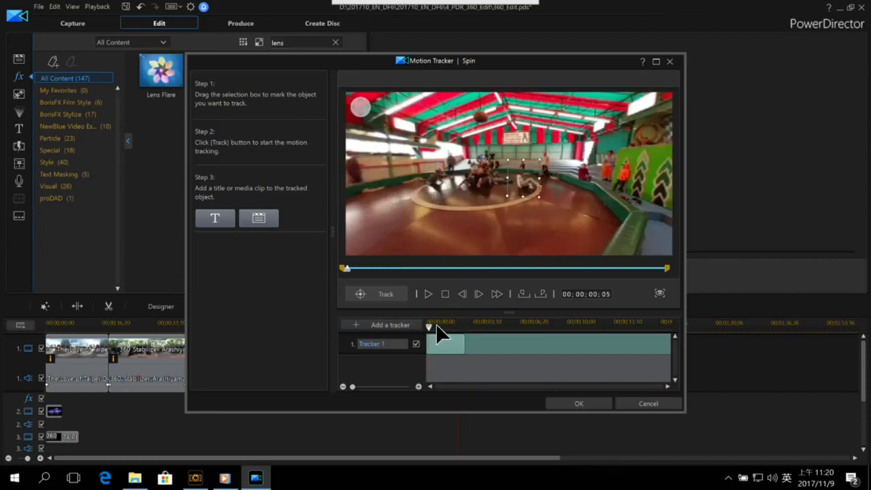
Attach the Tire Tracks PiP object from the Video Overlay Room to the tracked child in the Spin clip
click(258, 219)
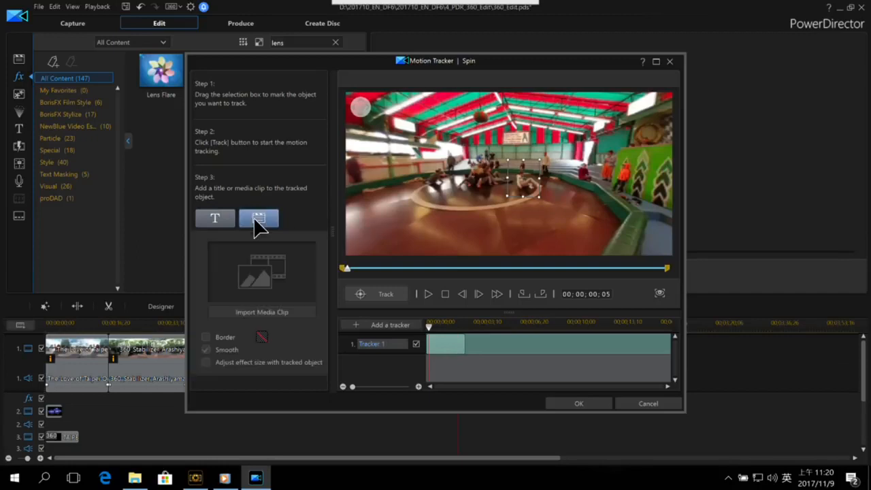
click(282, 314)
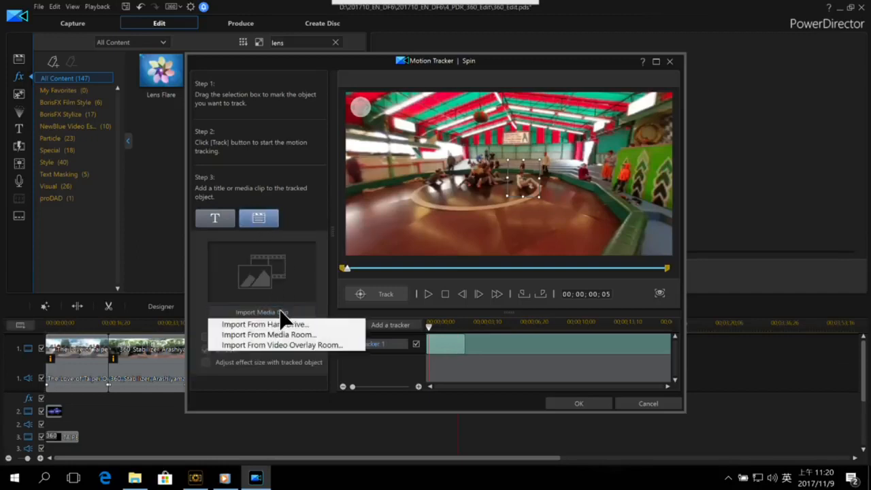
click(307, 345)
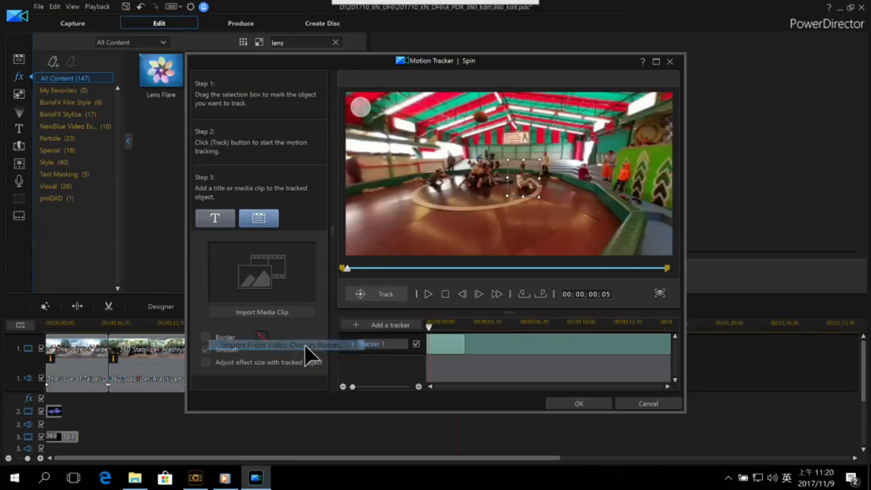
drag(576, 192, 577, 277)
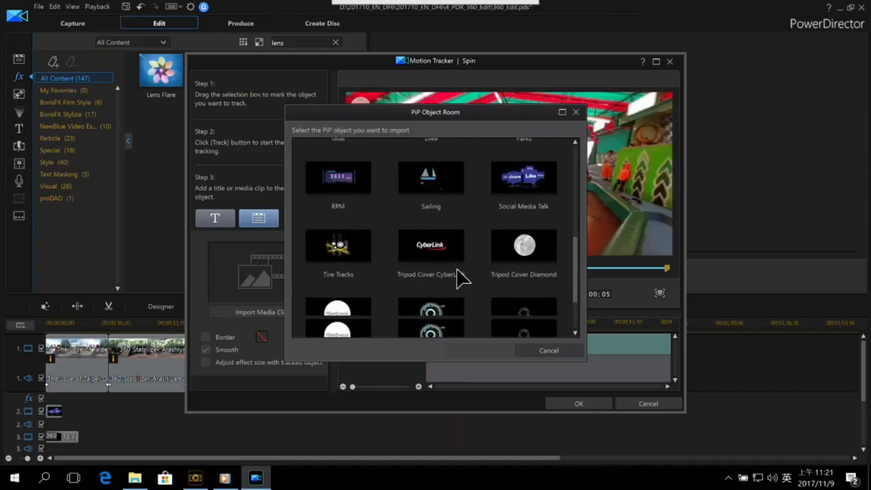
click(326, 249)
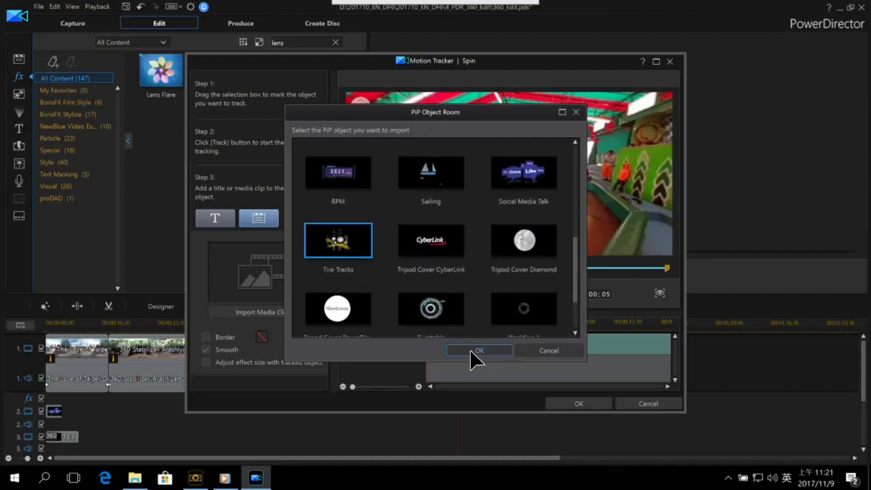
click(470, 349)
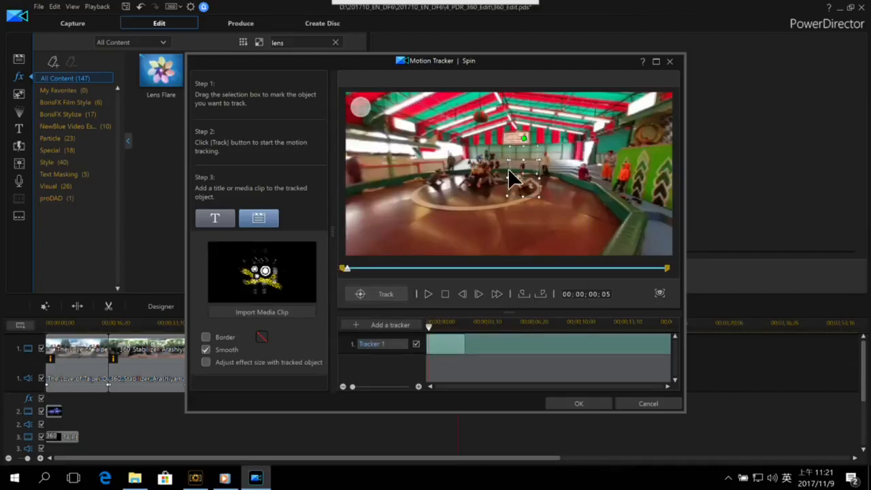
Place the Tire Tracks object just beside the tracked child, preview its movement, and apply the motion tracking
drag(536, 144, 512, 170)
click(434, 294)
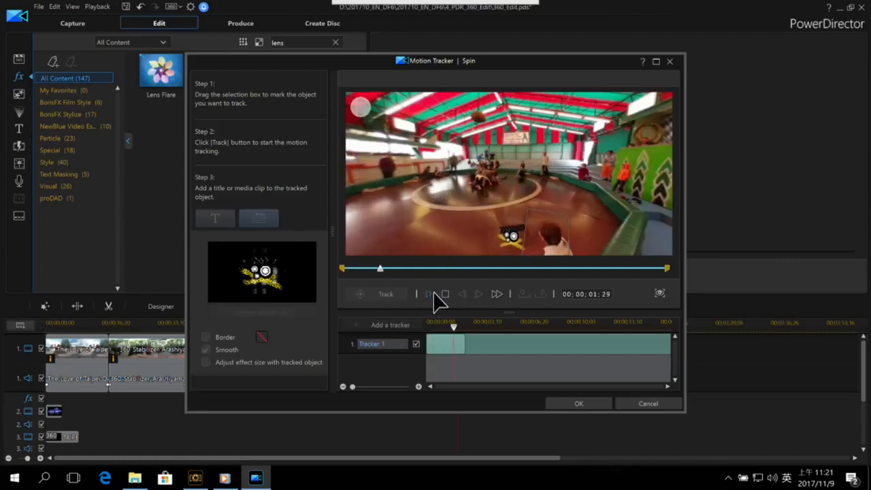
click(433, 294)
click(571, 403)
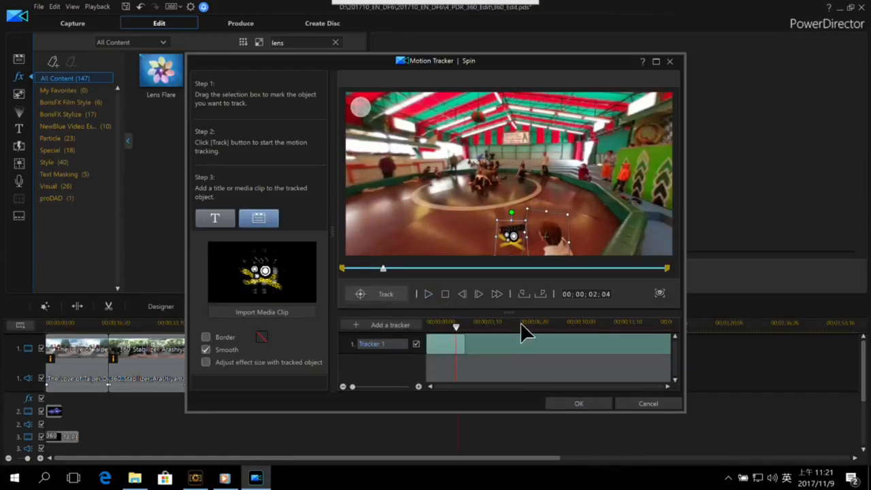
click(575, 404)
click(582, 403)
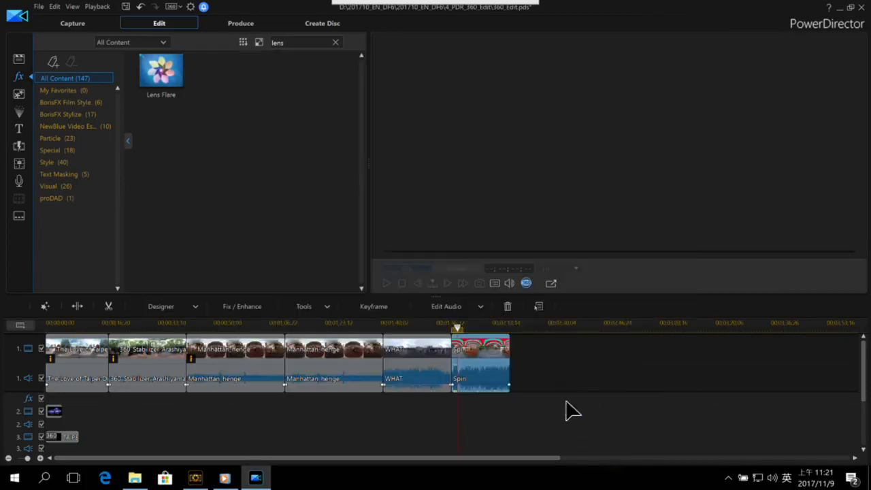
Play the start of the Spin clip to examine how Tire Tracks and the AHHHH! title follow the child
click(455, 329)
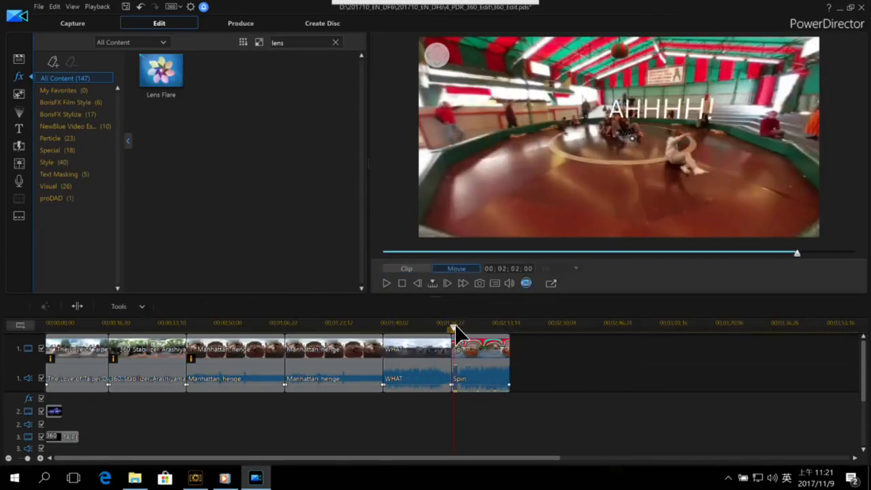
click(459, 347)
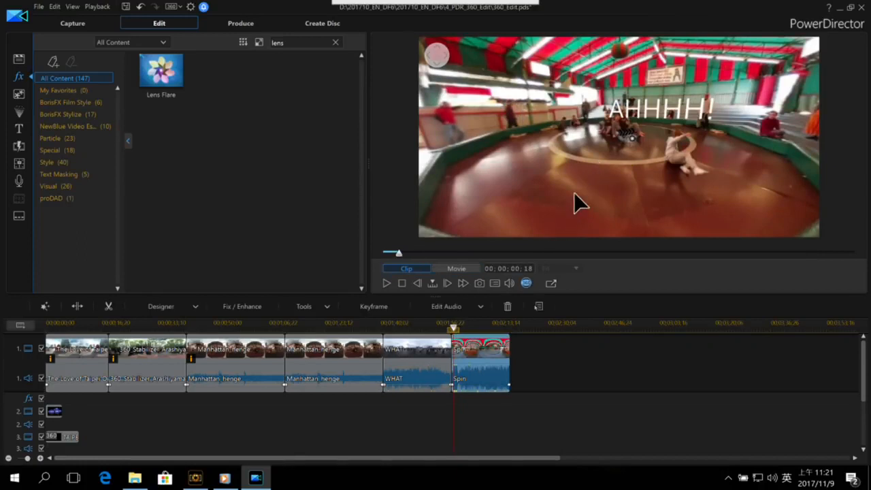
key(space)
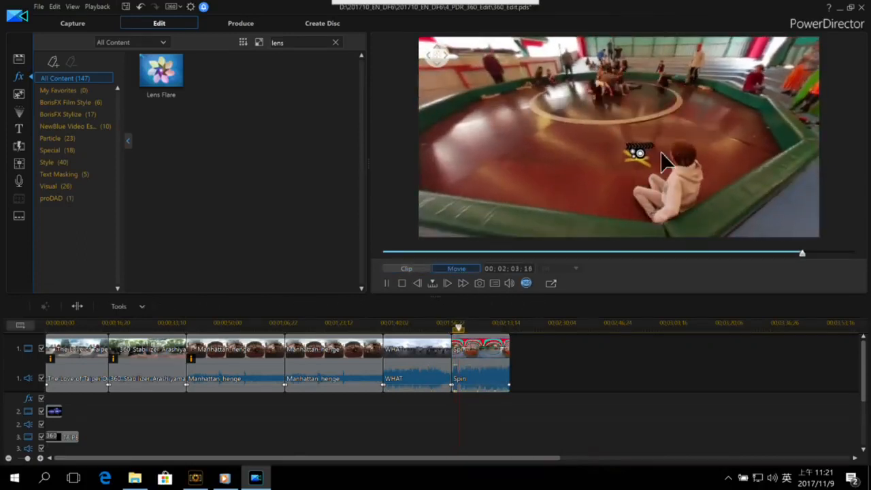
key(space)
Lengthen the tracked overlay clips under the Spin clip, including AHHHH! and Tire Tracks, to about 00;00;08;27 so they end together
drag(861, 350, 859, 428)
drag(459, 384, 480, 382)
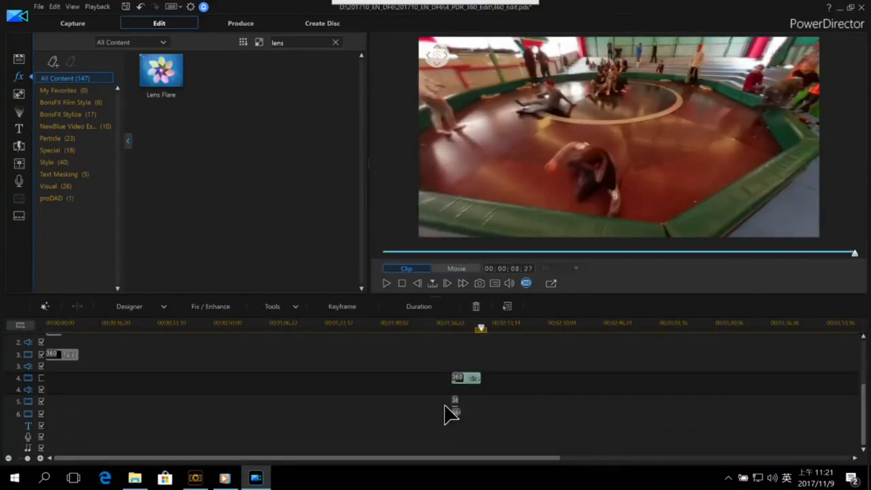
click(456, 411)
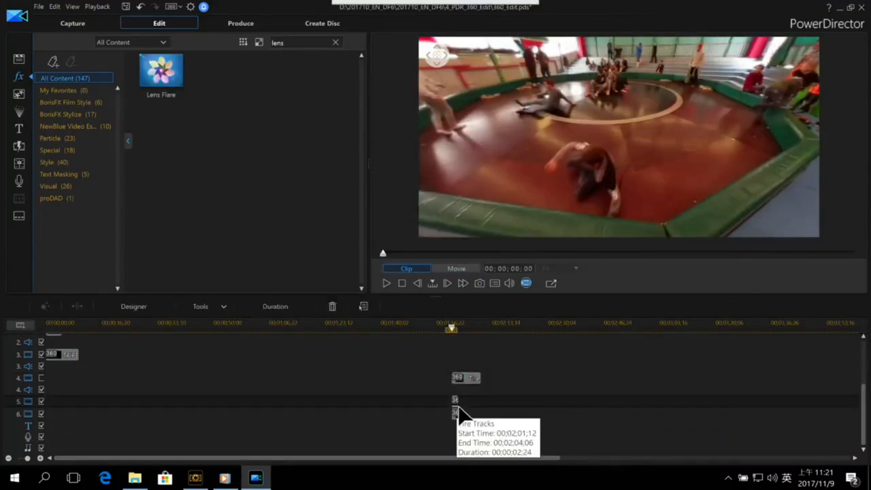
drag(462, 413, 482, 411)
click(466, 400)
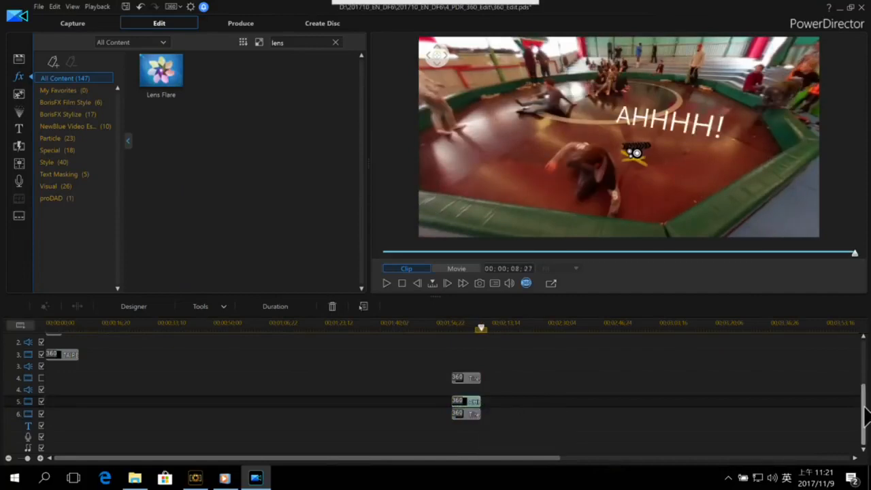
drag(863, 408, 868, 368)
Replay the start of the Spin clip with the lengthened overlays and view a frame of the WHAT clip
click(455, 329)
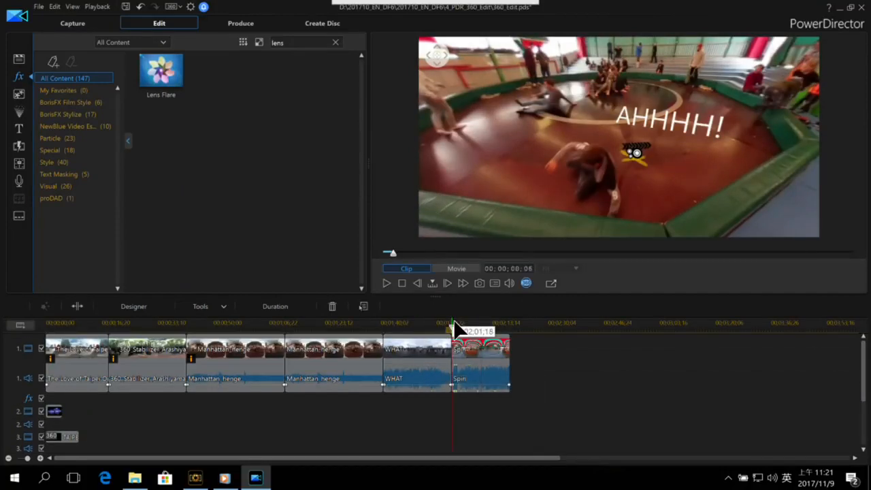
key(space)
key(space)
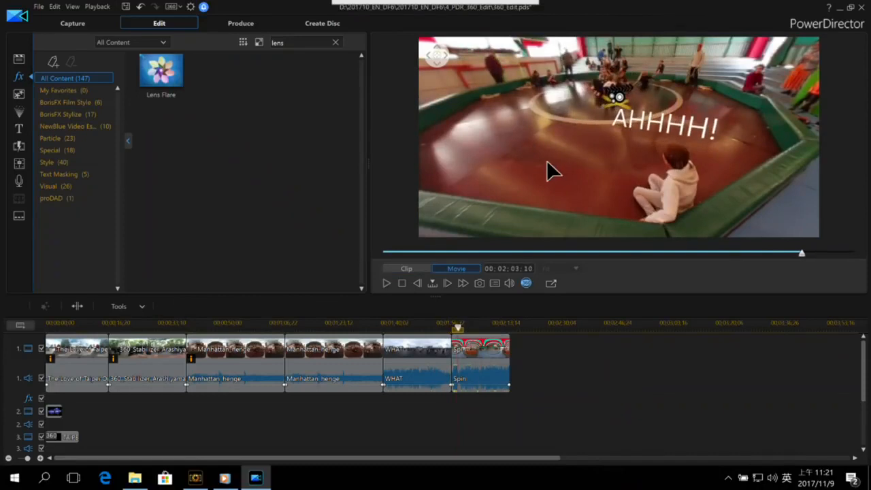
click(425, 326)
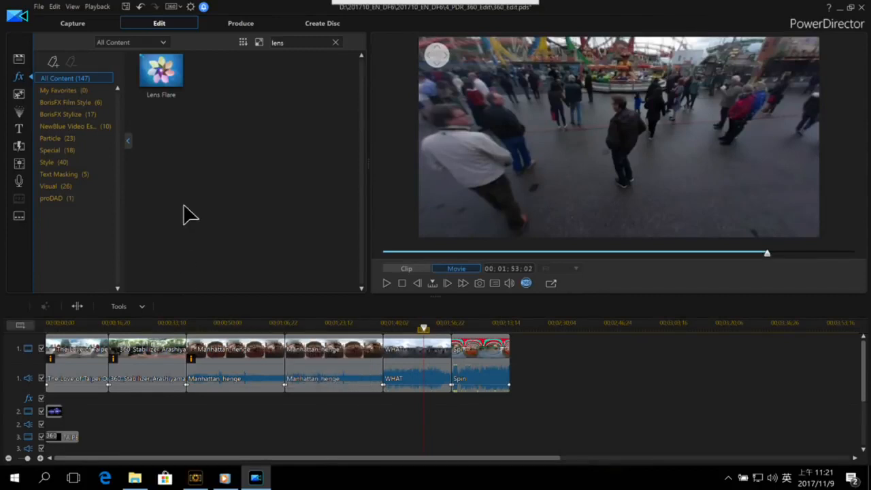
Close the 360_Edit project and open PDR16_Little_Planet.pds from the 5_PDR_ViewDesigner_LittlePlanet folder
mouse_move(407, 13)
click(864, 7)
click(477, 266)
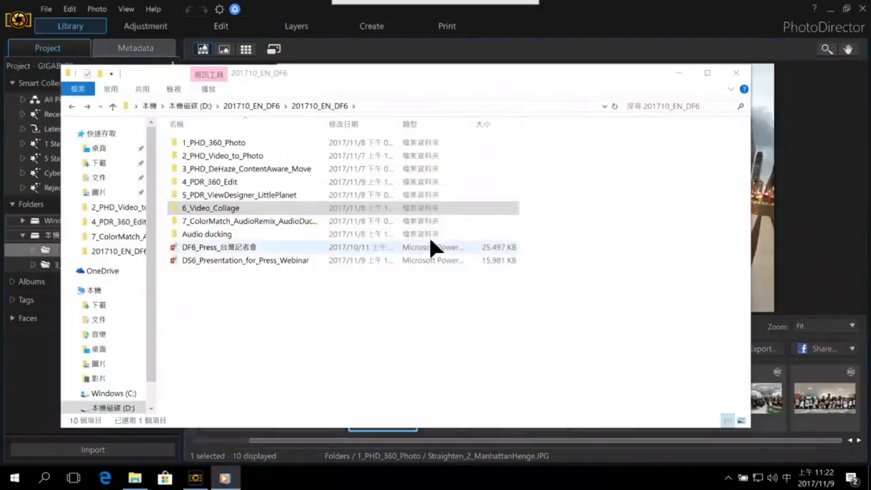
double_click(265, 198)
double_click(329, 158)
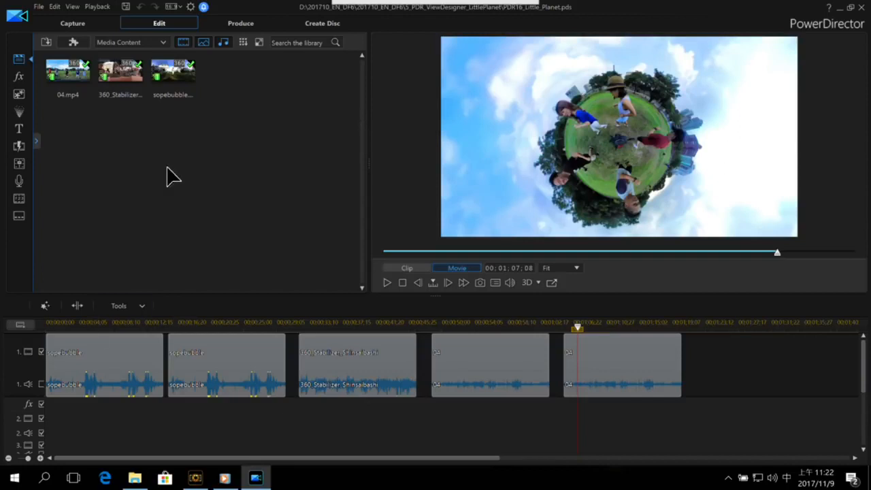
Compare the full 360° frame of the first sopebubble clip with the standard view of the second one
click(57, 325)
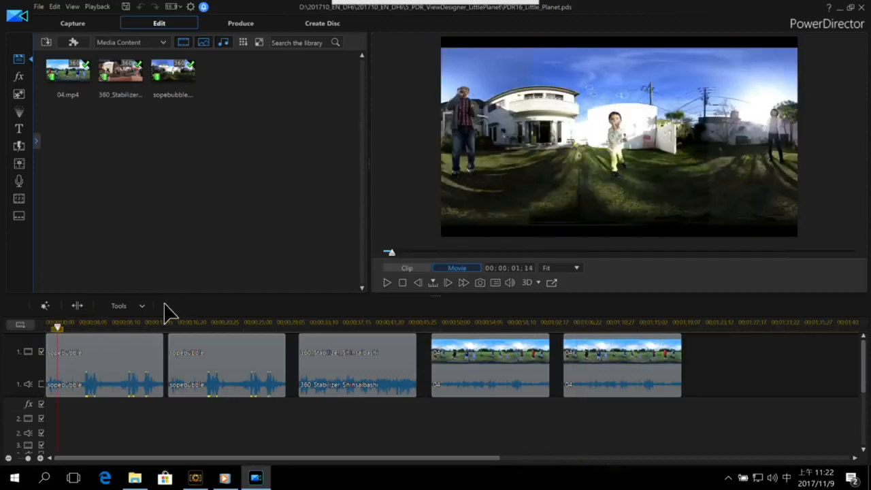
drag(179, 323, 169, 329)
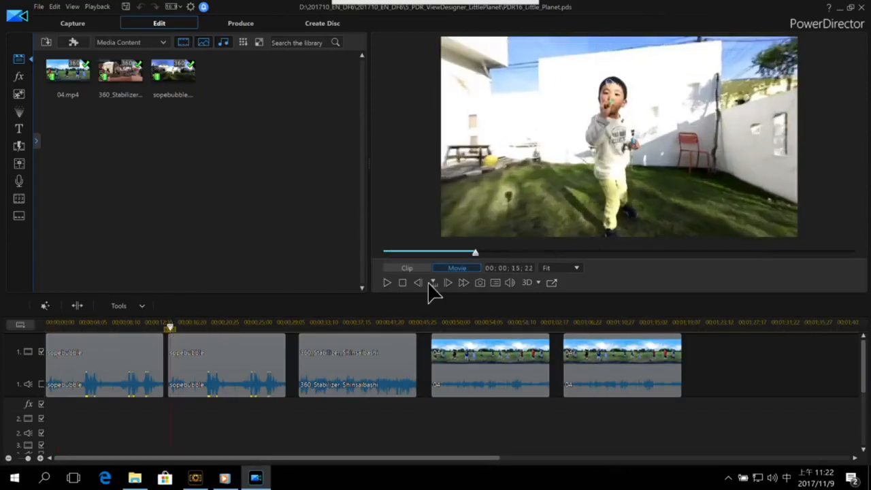
click(74, 325)
click(111, 349)
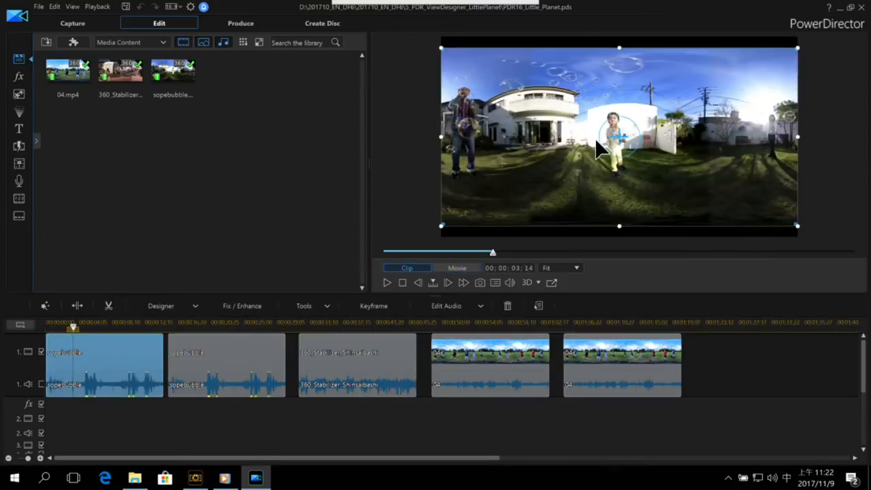
Play the second sopebubble clip to examine how its viewing direction changes over time
click(175, 334)
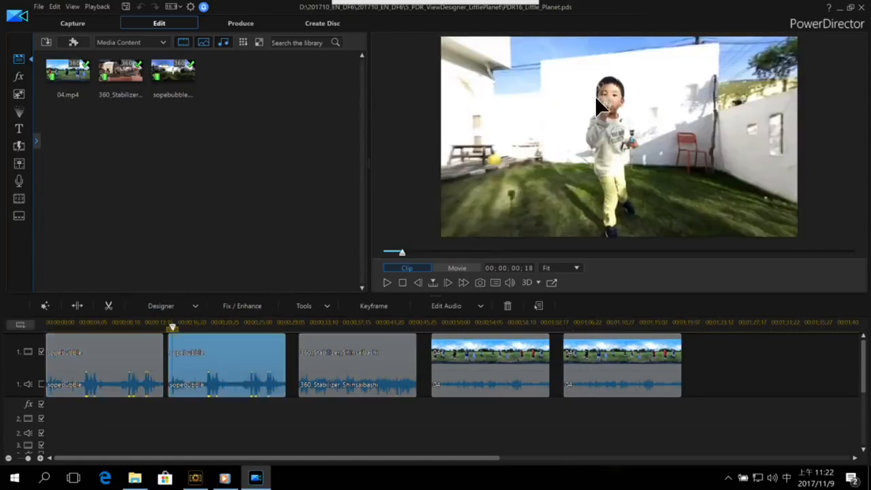
click(391, 284)
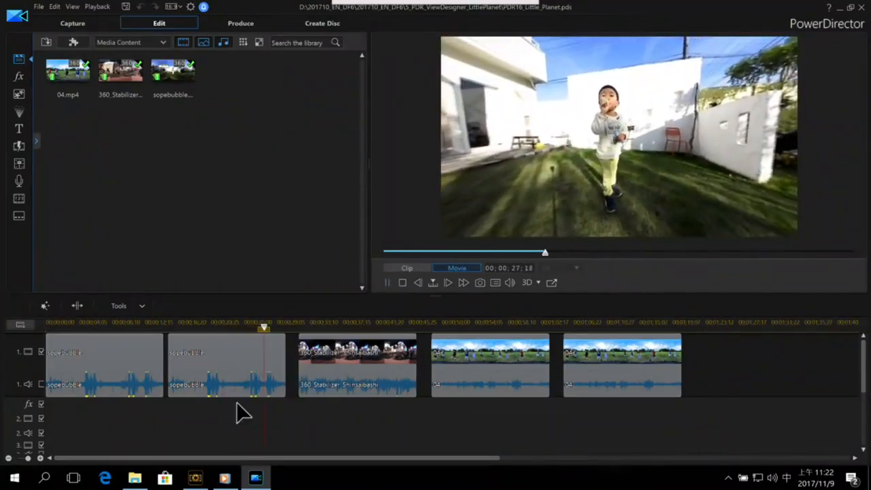
click(238, 326)
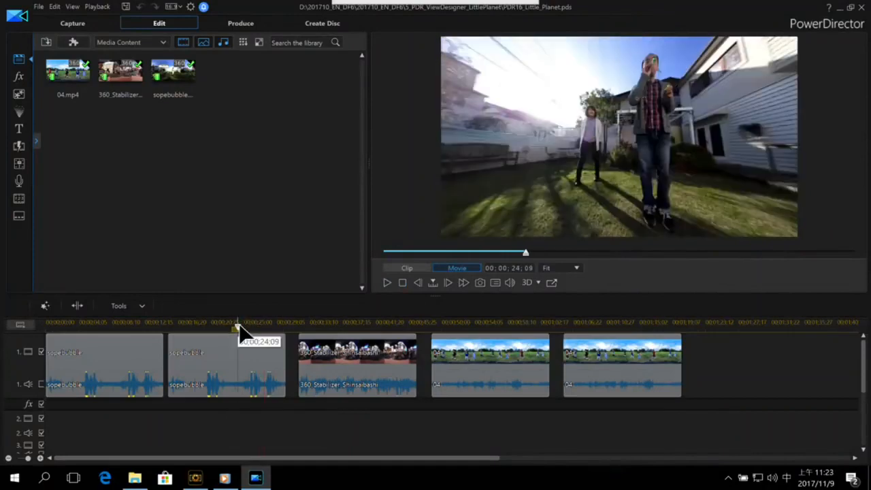
Return to the start of the timeline and open View Designer for the first sopebubble clip
click(59, 327)
click(44, 327)
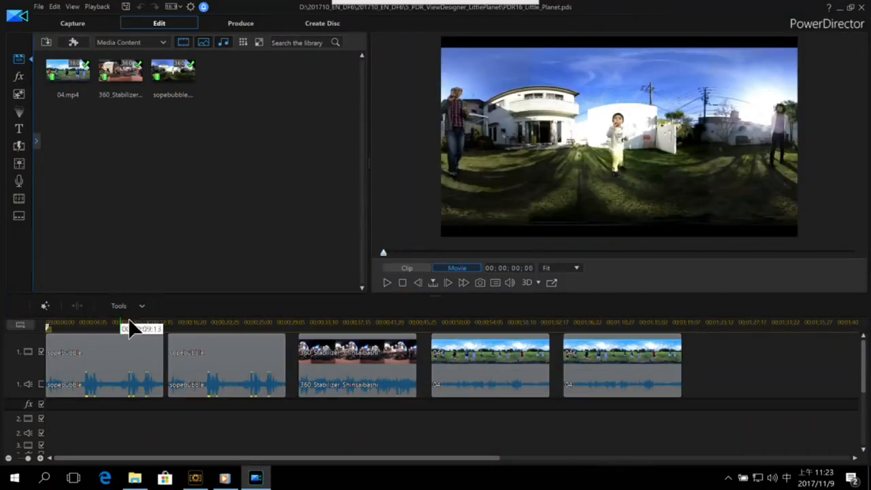
click(105, 350)
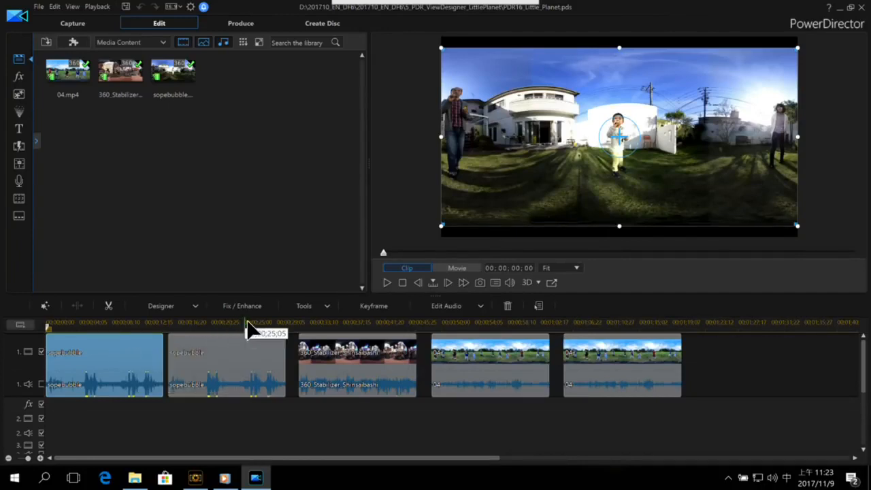
click(303, 307)
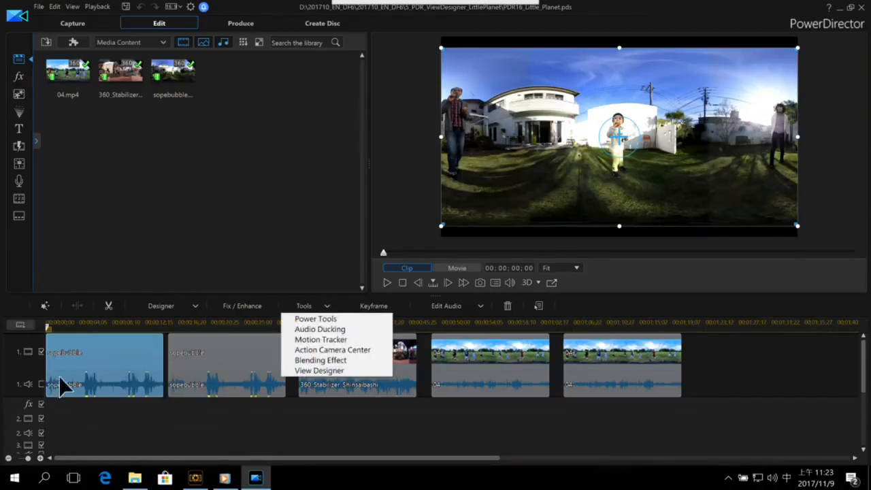
click(319, 370)
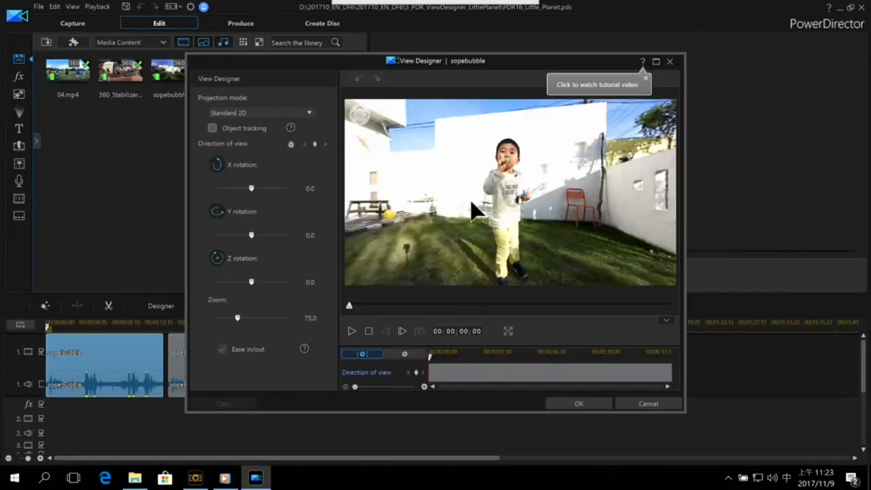
Keyframe the view at the clip's start with X rotation -1.8 and Y rotation 3.8, and at 00;00;01;25 with X -1.3, Y 0.5, zoom 67.5
drag(518, 182, 486, 192)
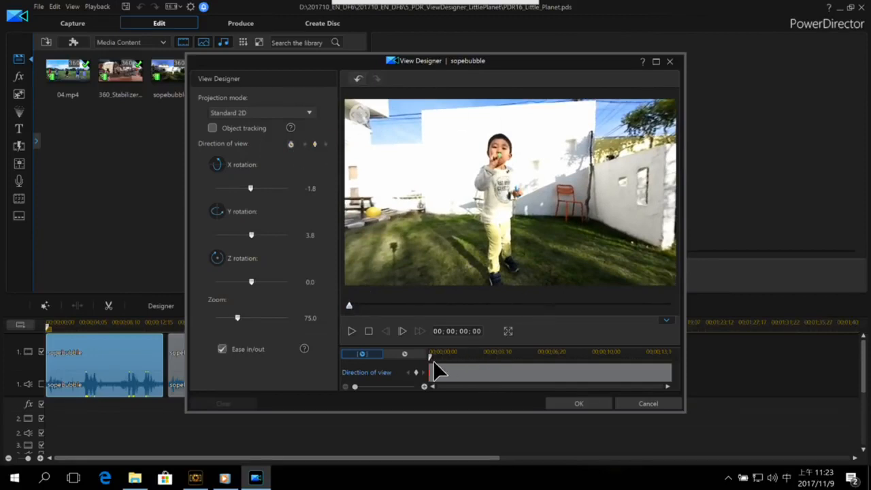
drag(434, 355, 463, 355)
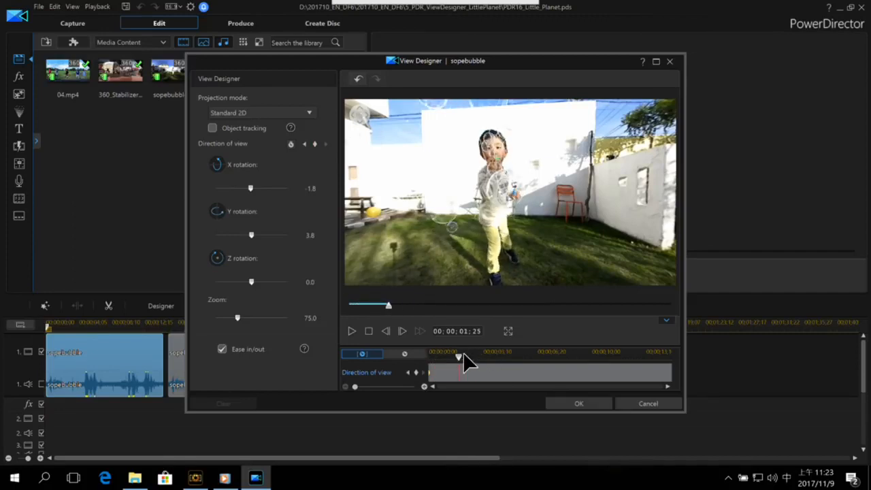
scroll(526, 230, up, 1)
drag(525, 230, 536, 233)
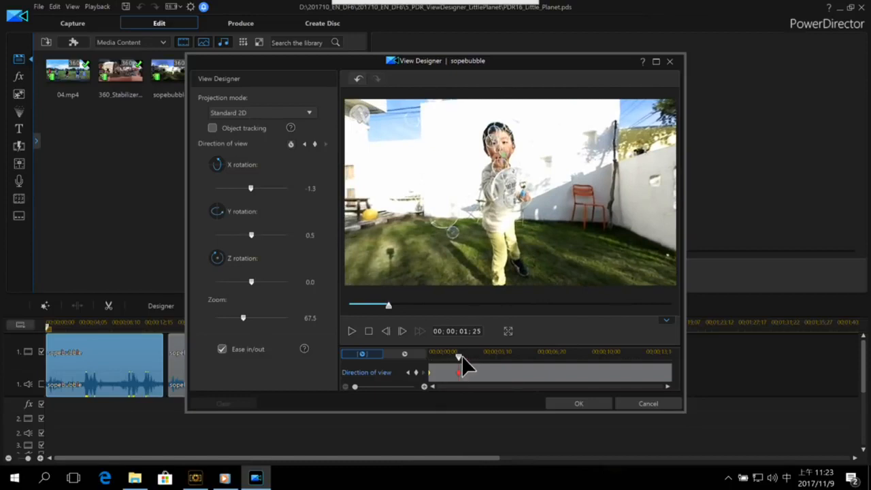
Add view keyframes turning from the boy to the man, and one at 00;00;08;28 facing the woman with X 12.7, Y -192.7, zoom 82.5
drag(463, 355, 513, 355)
drag(412, 216, 511, 246)
drag(511, 353, 535, 354)
scroll(521, 249, down, 6)
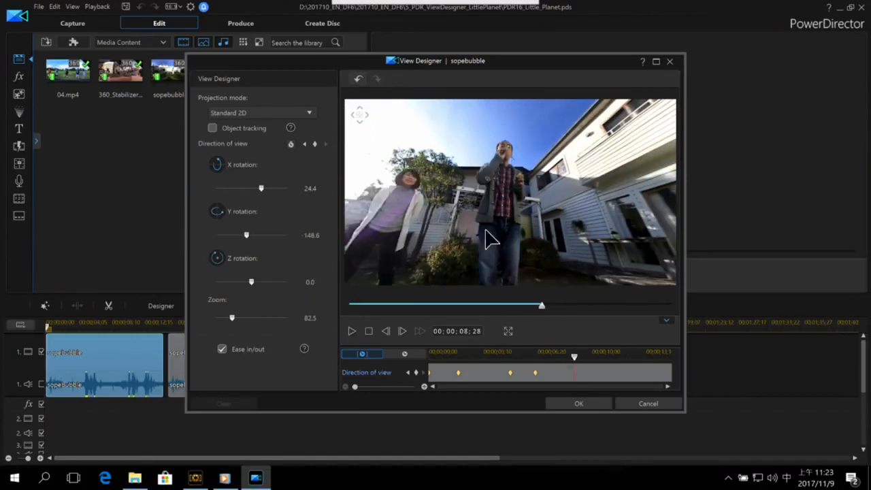
drag(485, 231, 540, 196)
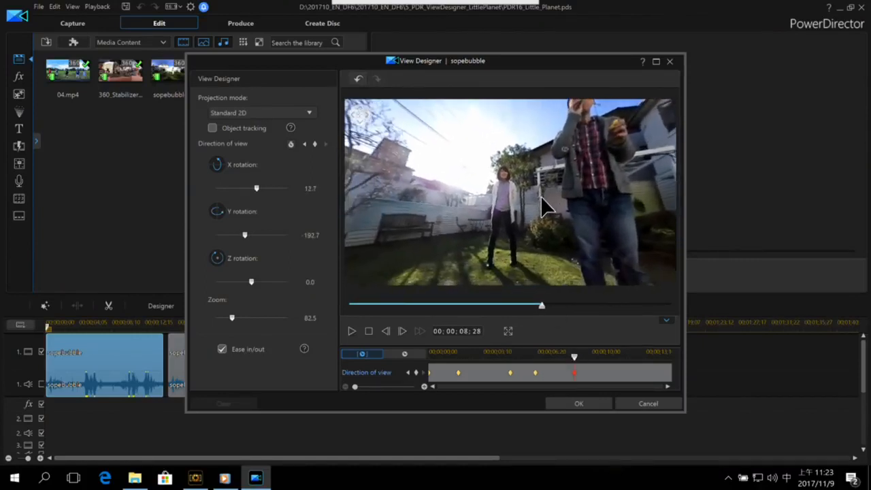
Keyframe the view back onto the boy at 00;00;12;13 with X rotation 0.3, Y rotation -365.9, zoom 60.0
drag(575, 373, 630, 357)
scroll(514, 204, up, 3)
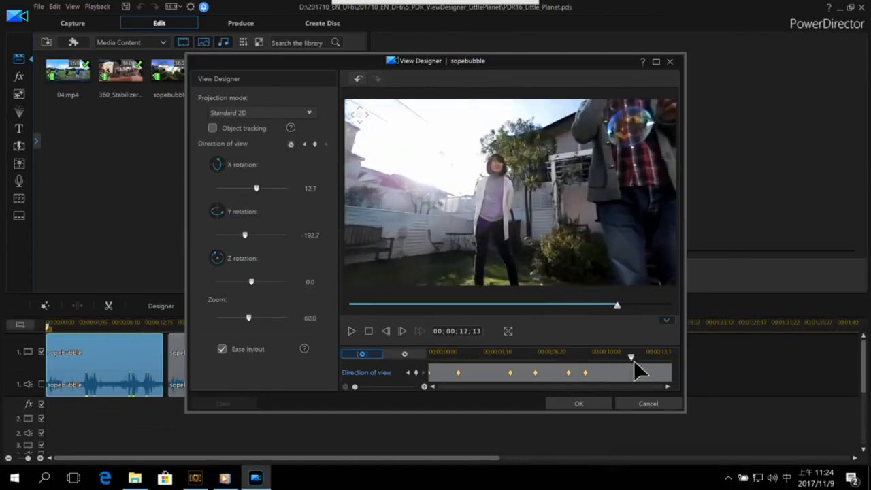
drag(490, 206, 463, 219)
drag(553, 198, 558, 199)
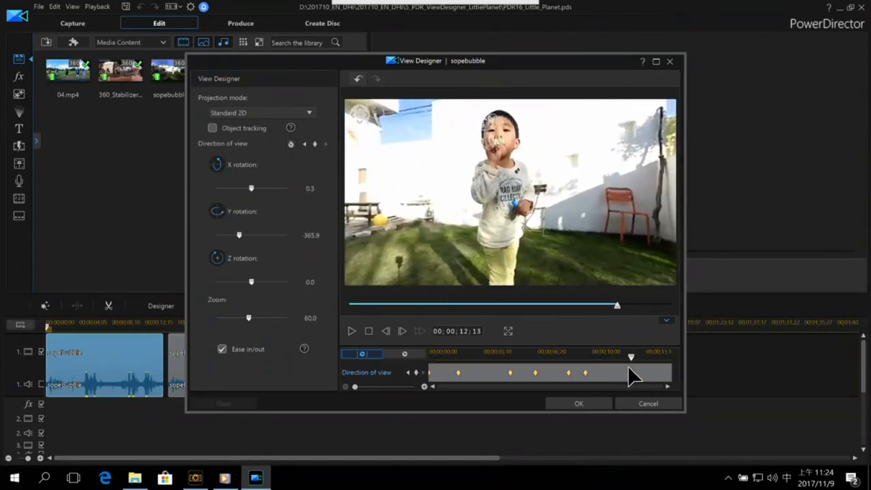
Add a wider view keyframe of the boy at 00;00;14;02 with X rotation -4.2, Y rotation -360.5, zoom 82.5
drag(632, 355, 658, 356)
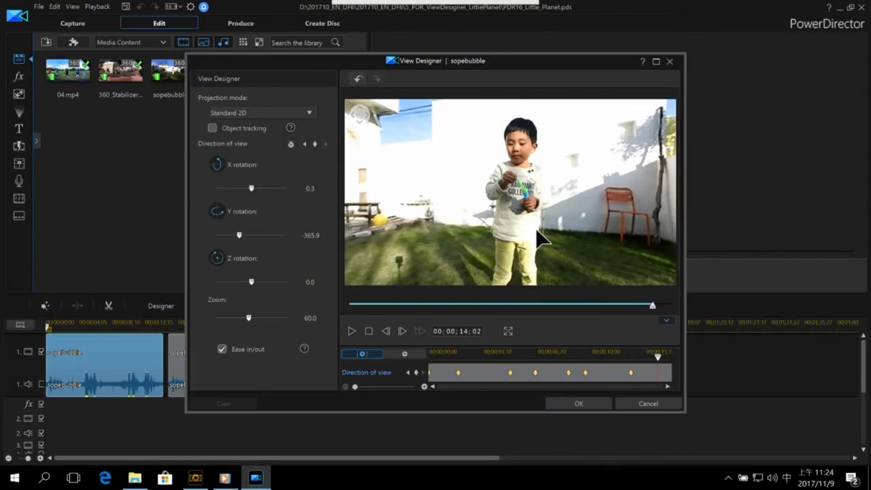
scroll(535, 228, down, 3)
drag(547, 225, 523, 213)
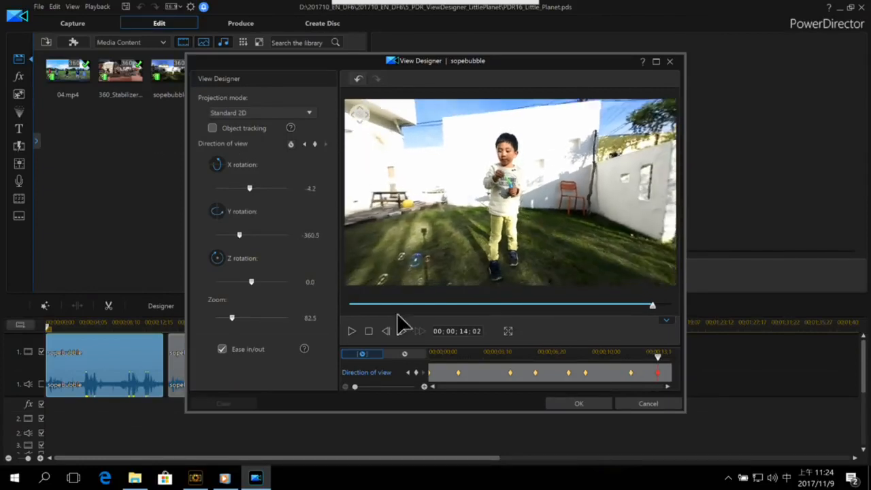
Play the keyframed view from the clip's start and apply the View Designer changes
click(353, 306)
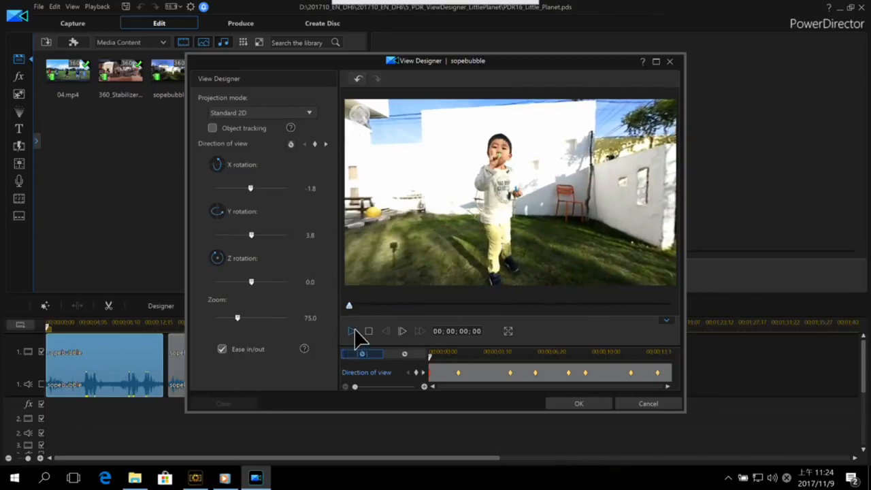
click(353, 331)
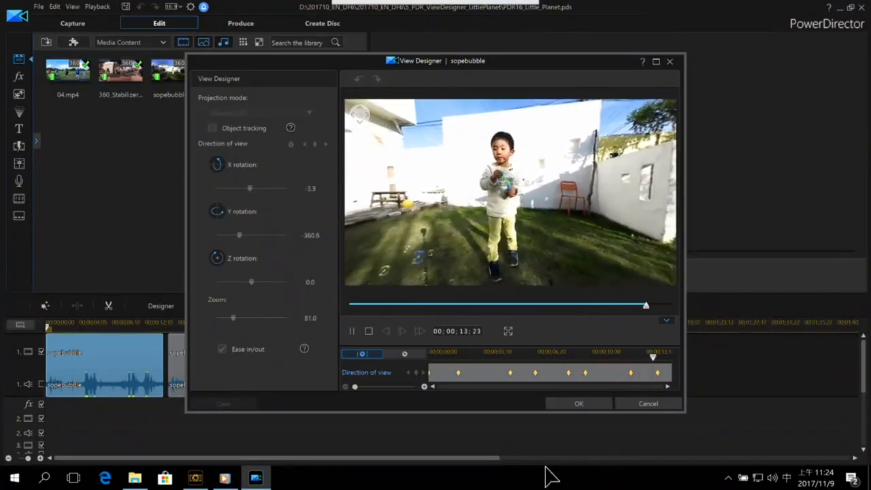
click(589, 405)
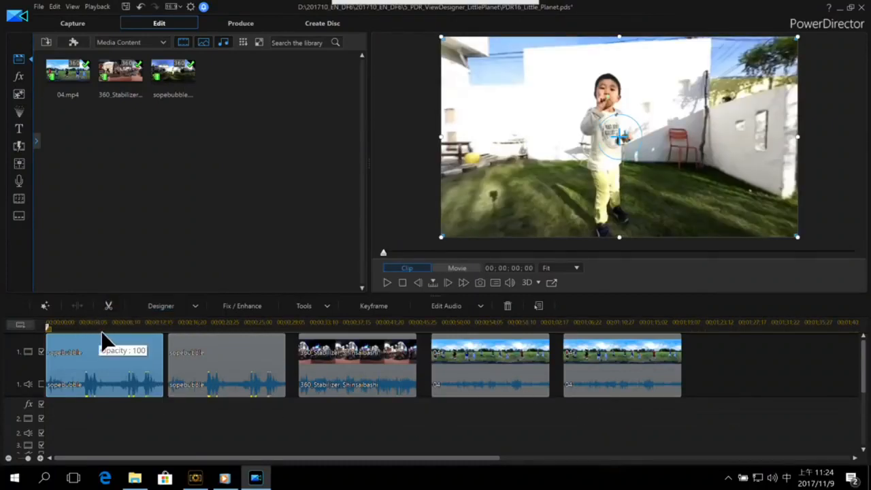
Play the movie from the timeline's start to review the keyframed view changes in the first sopebubble clip
click(131, 450)
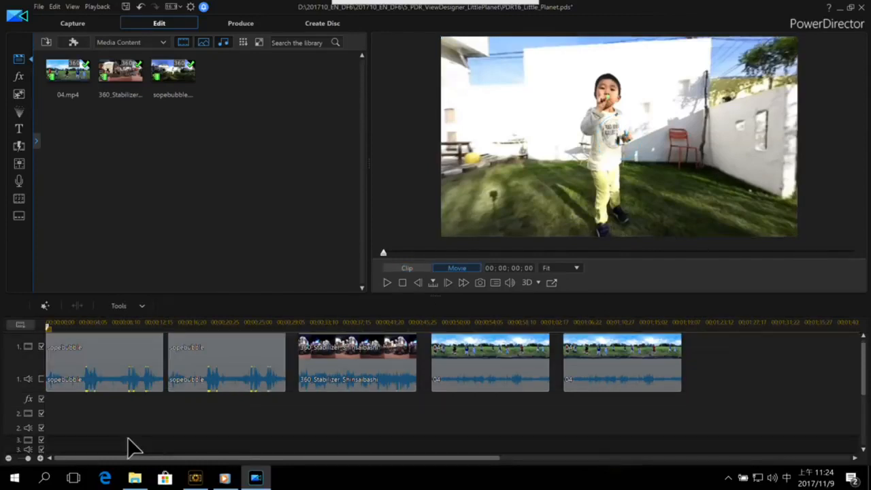
key(space)
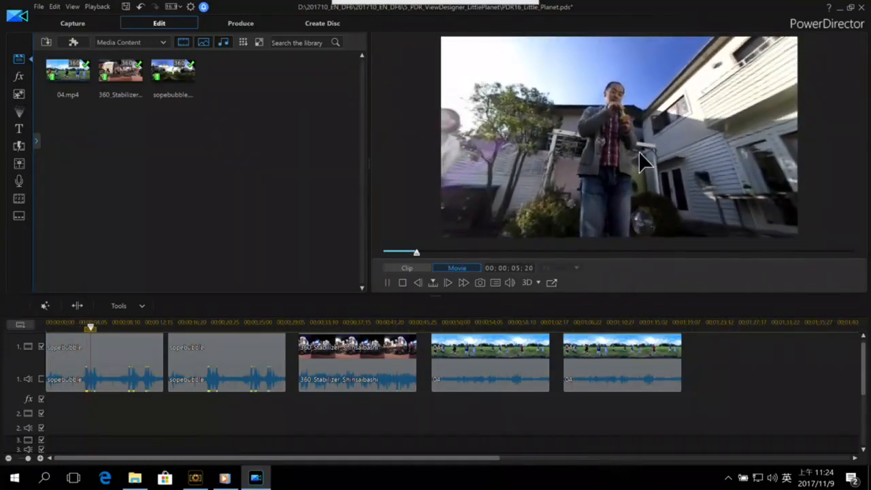
key(space)
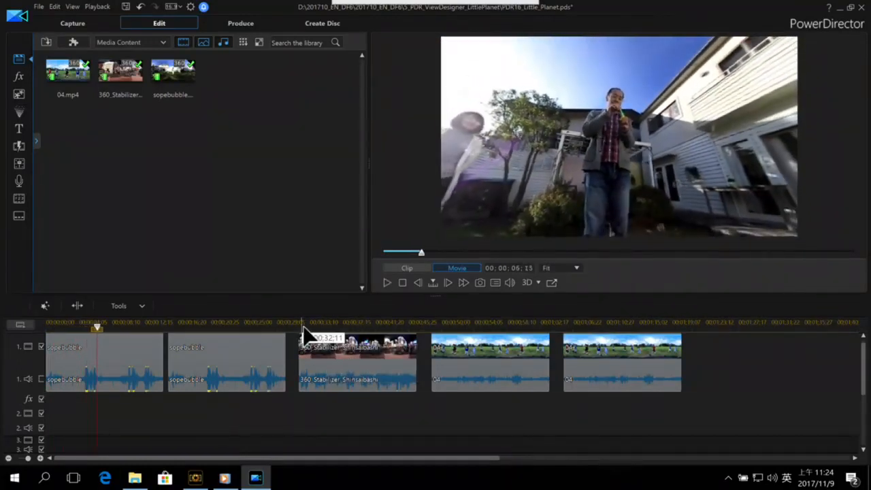
Open View Designer for the first 04 clip on the timeline
click(437, 326)
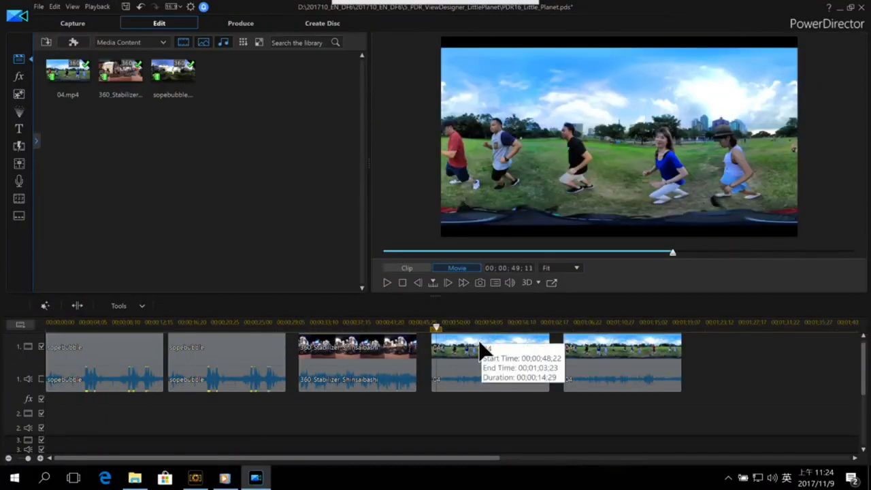
click(479, 340)
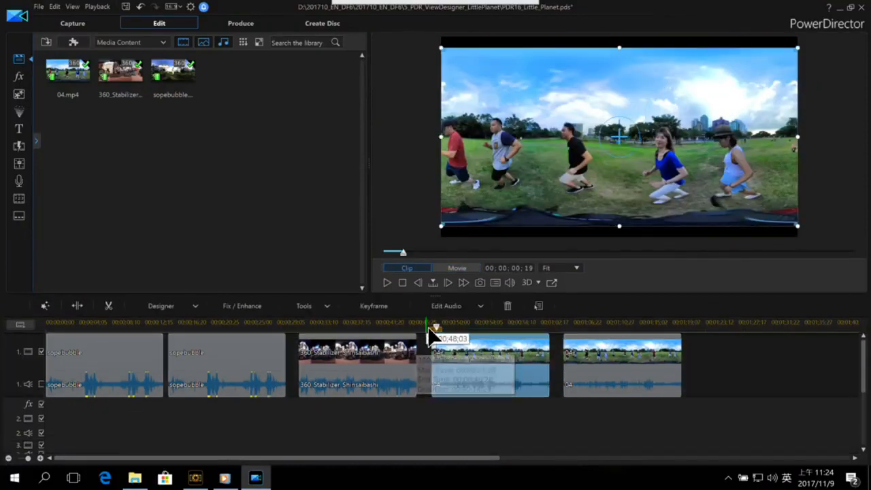
click(320, 310)
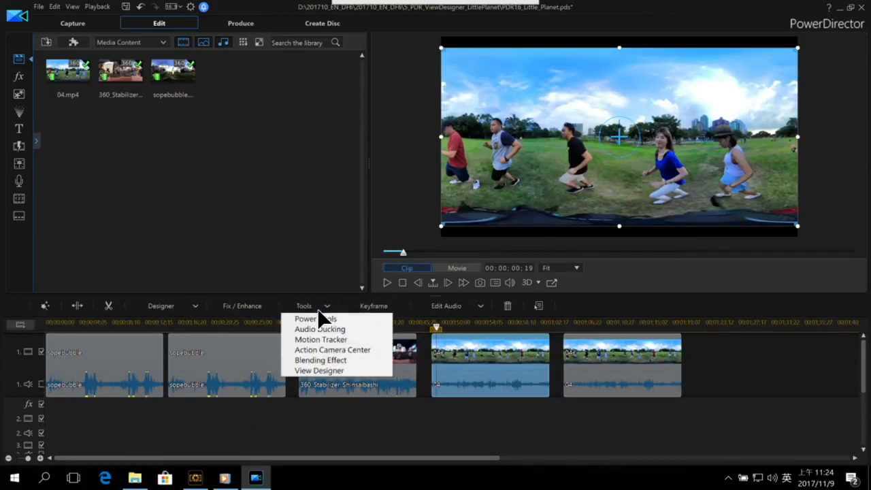
click(326, 369)
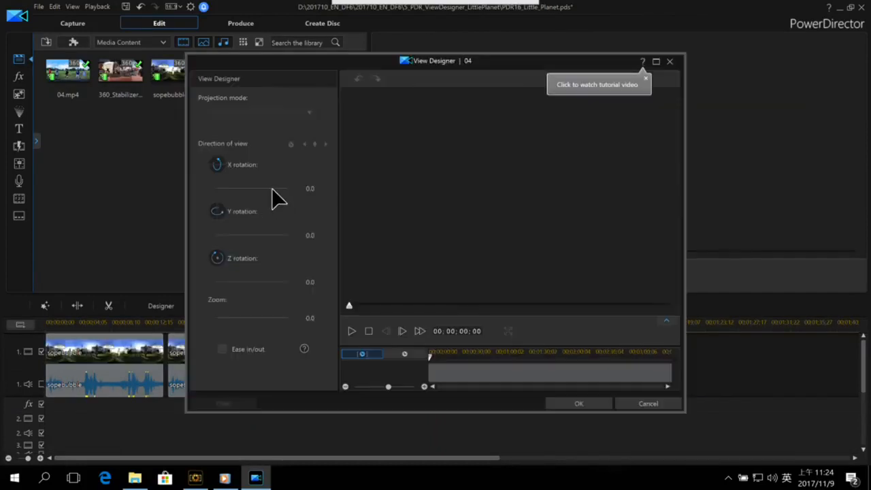
click(309, 114)
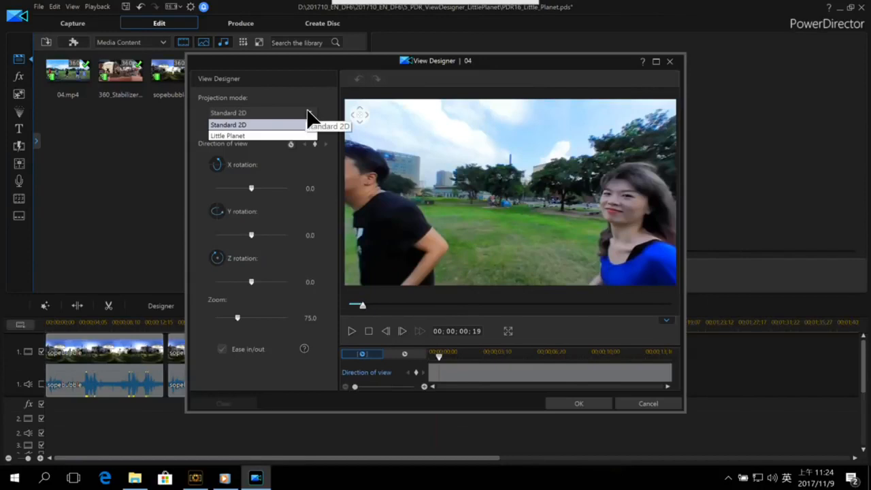
click(247, 135)
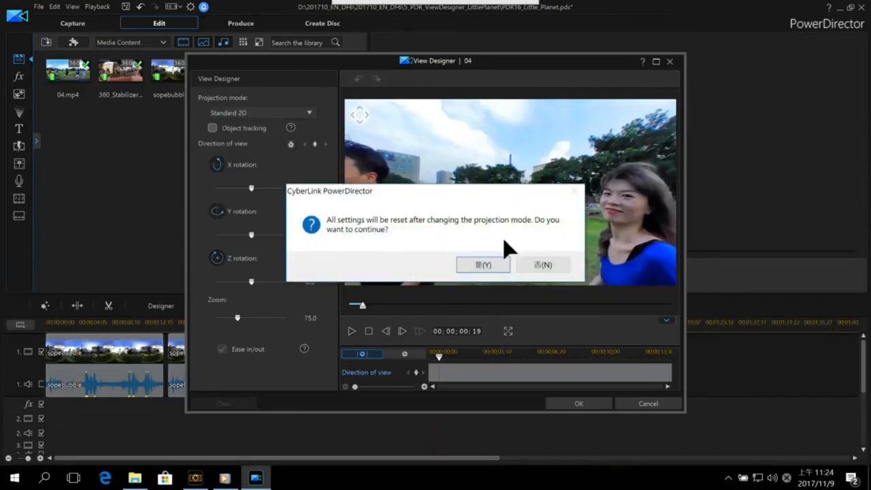
click(548, 267)
Set the 04 clip's projection mode to Little Planet and accept the settings reset
click(257, 113)
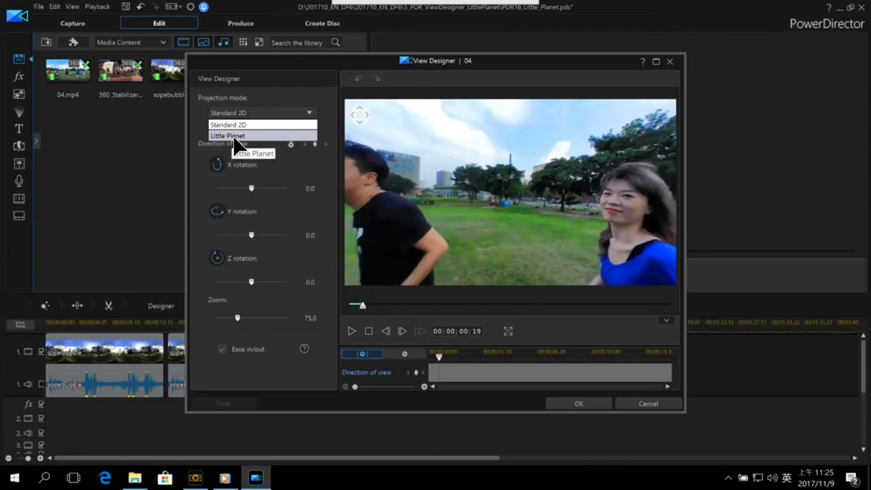
click(234, 137)
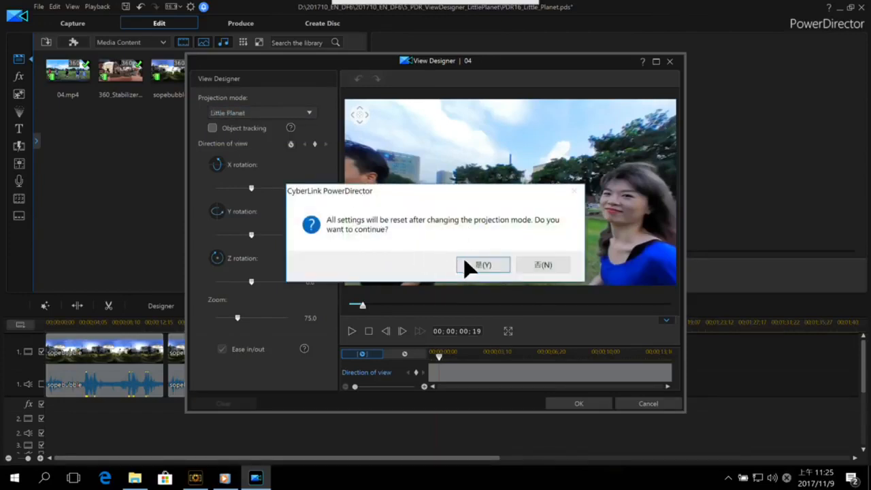
click(483, 267)
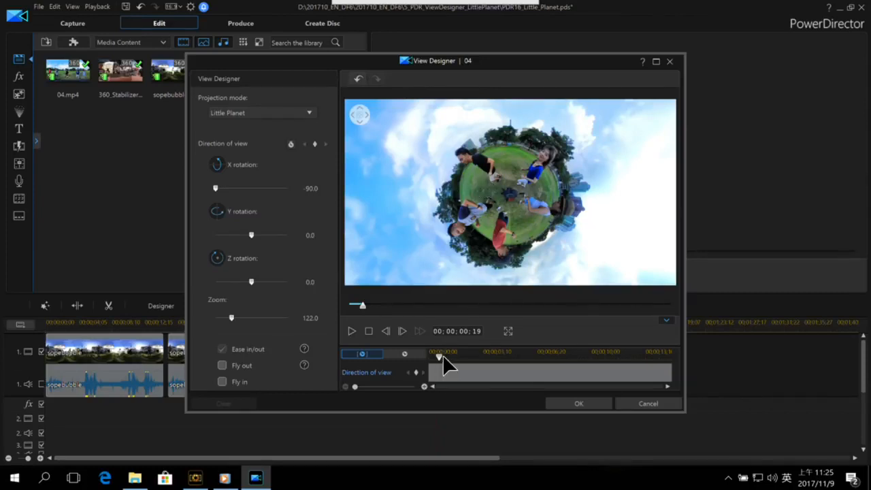
Keyframe a ground-level view at the clip's start with X rotation -13.3, Y rotation -5.9, zoom 61.0
drag(442, 354, 428, 354)
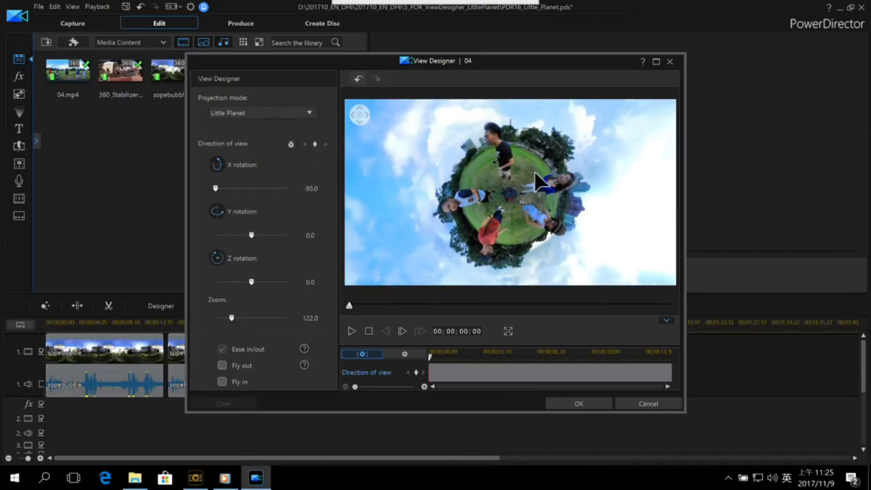
drag(532, 152, 542, 195)
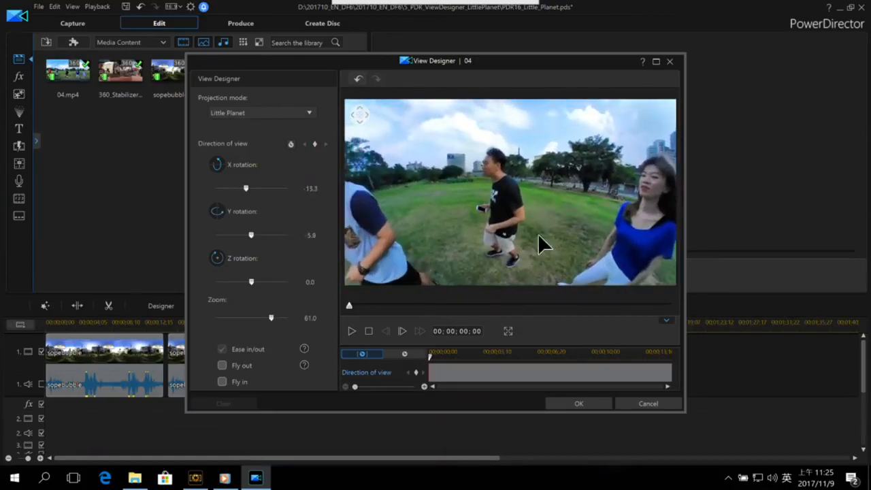
click(315, 143)
Keyframe a full little-planet view at 00;00;01;27 with X rotation -90.0, Y rotation -12.8, zoom 122.0
drag(431, 355, 461, 357)
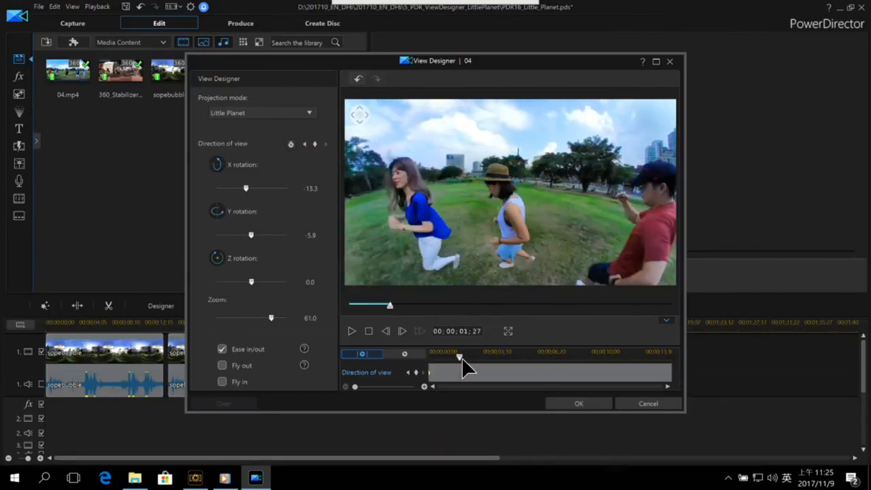
drag(531, 185, 578, 78)
scroll(560, 175, down, 3)
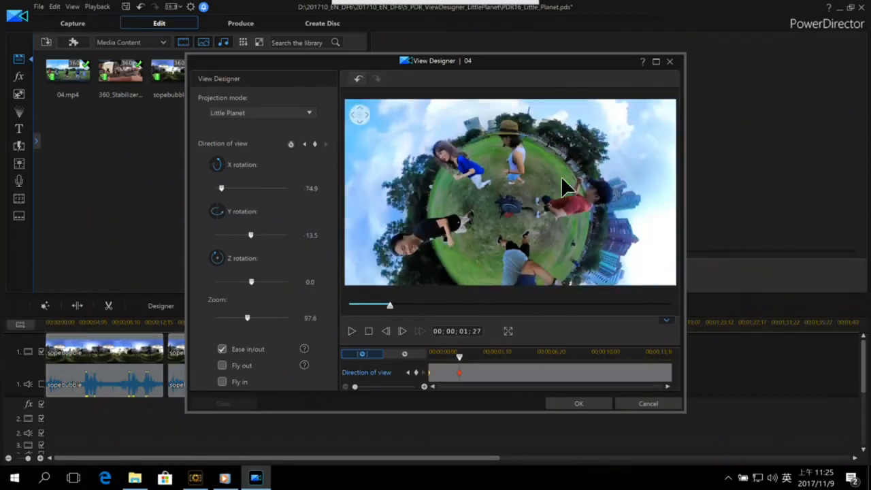
drag(561, 176, 520, 185)
scroll(541, 166, down, 1)
scroll(543, 178, down, 1)
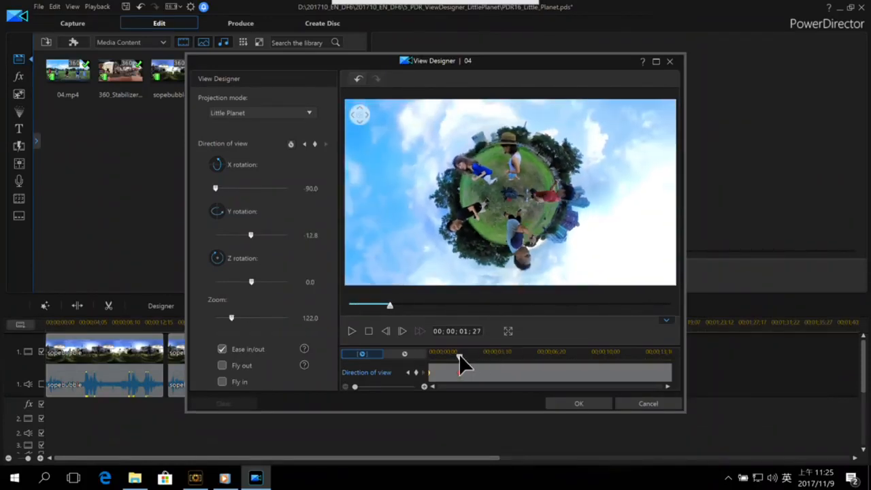
Play the transition between the first two keyframes to check the little-planet effect
click(409, 373)
click(352, 331)
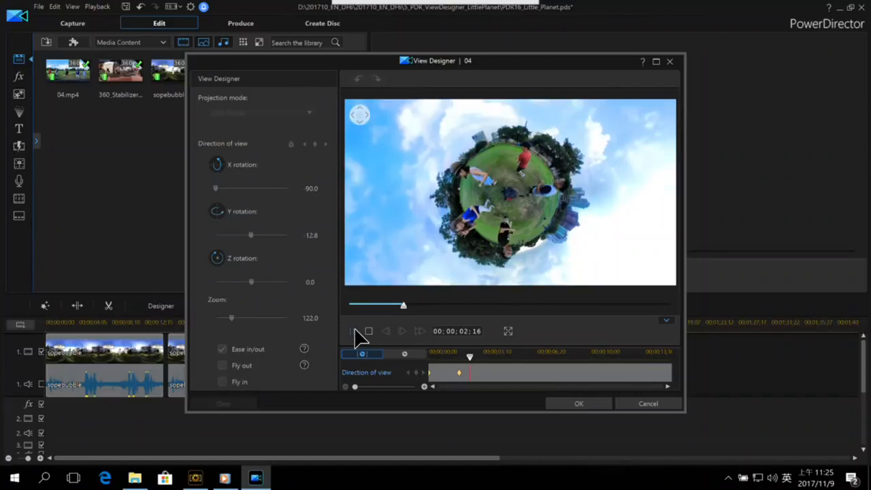
click(352, 330)
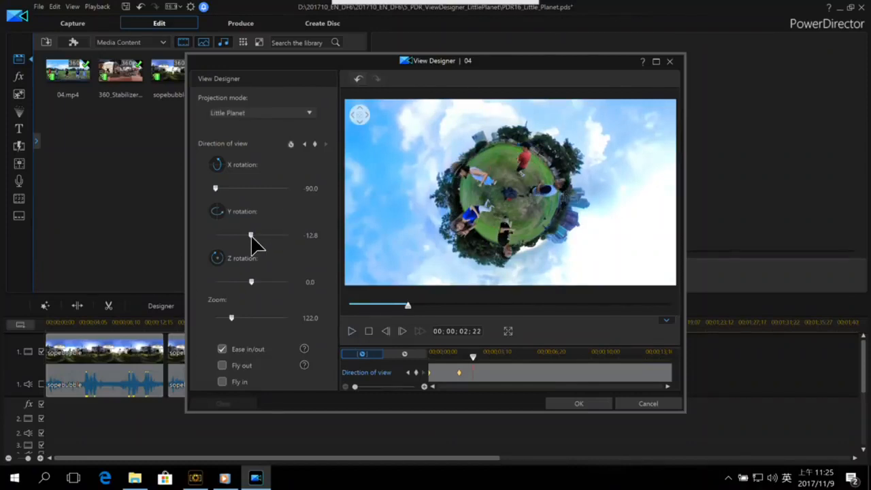
Keyframe Y rotation 65.5 at 00;00;02;22 and zoom 109.8 at 00;00;03;29
drag(253, 235, 257, 236)
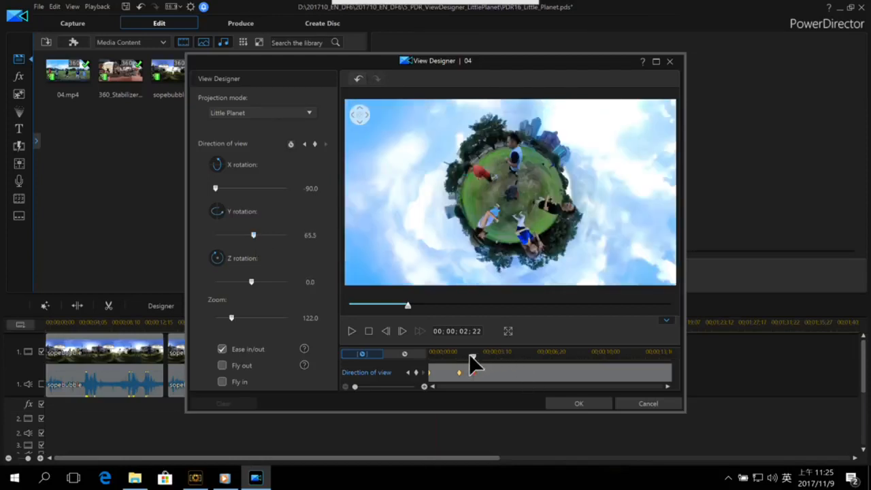
drag(472, 354, 492, 359)
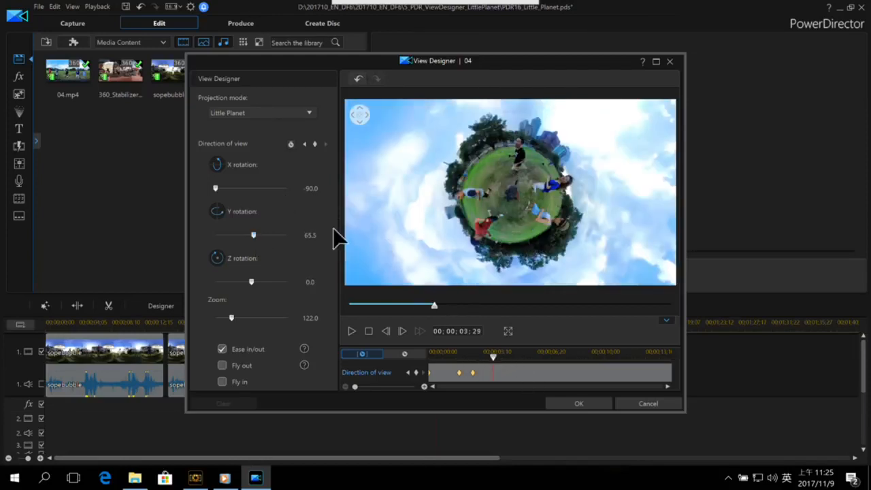
scroll(528, 201, up, 3)
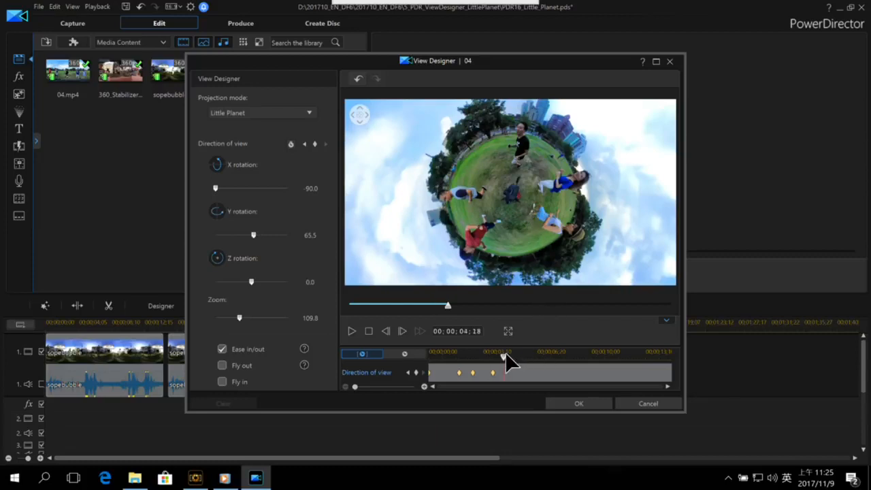
Keyframe zoom 122.0 at 00;00;04;23, and Y rotation 71.0 with zoom 109.8 at 00;00;05;22
drag(505, 352, 507, 351)
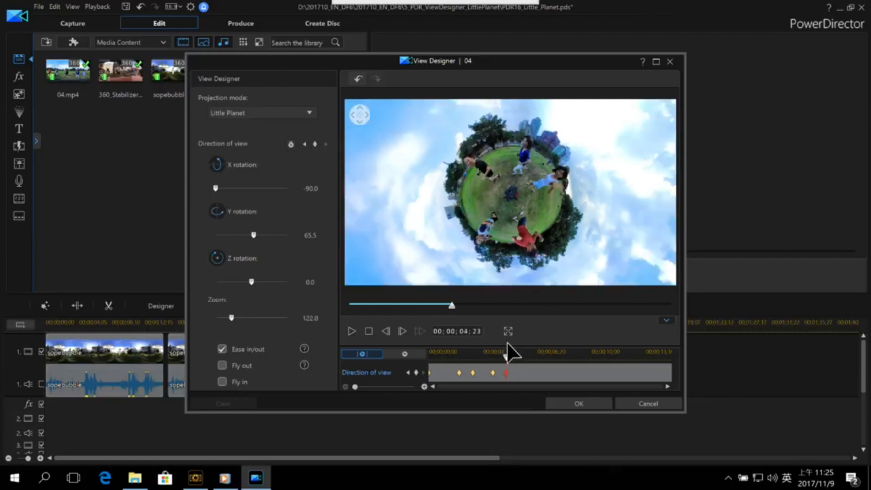
drag(510, 355, 523, 359)
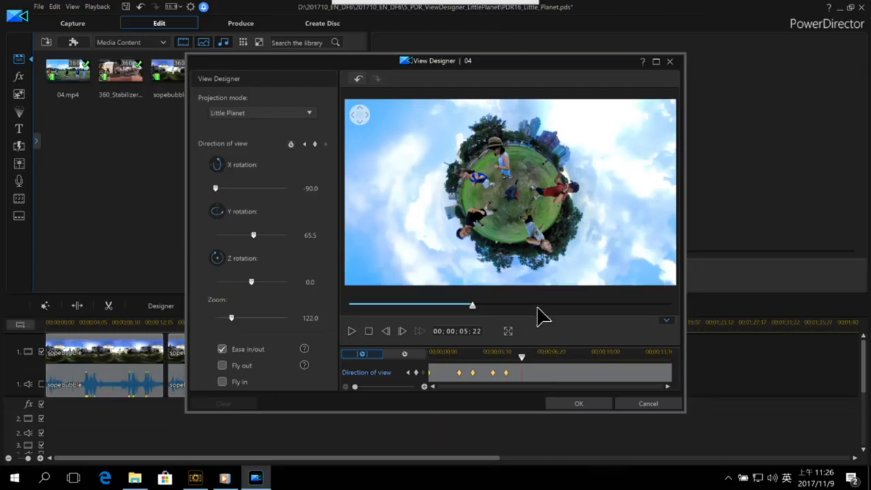
scroll(554, 245, up, 3)
drag(578, 175, 555, 146)
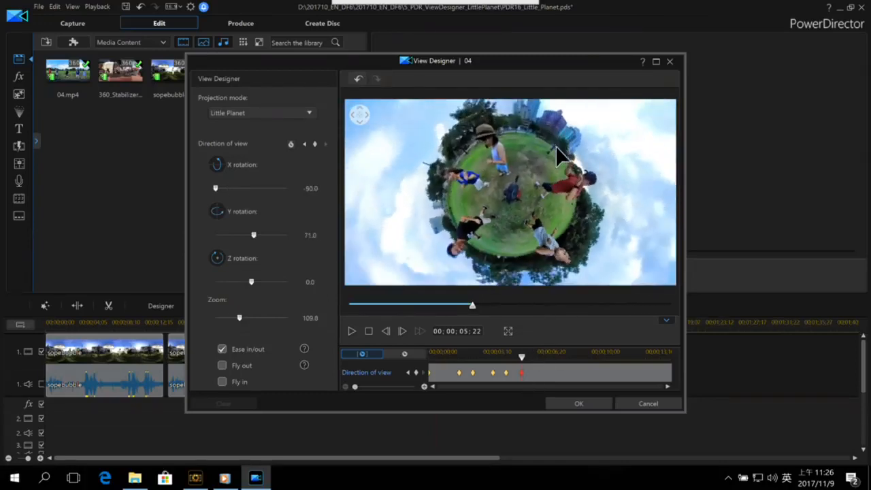
Keyframe an inverted planet view at 00;00;08;00 with X rotation 90.0 and Y rotation 75.0, and return to the clip's start
drag(525, 354, 562, 361)
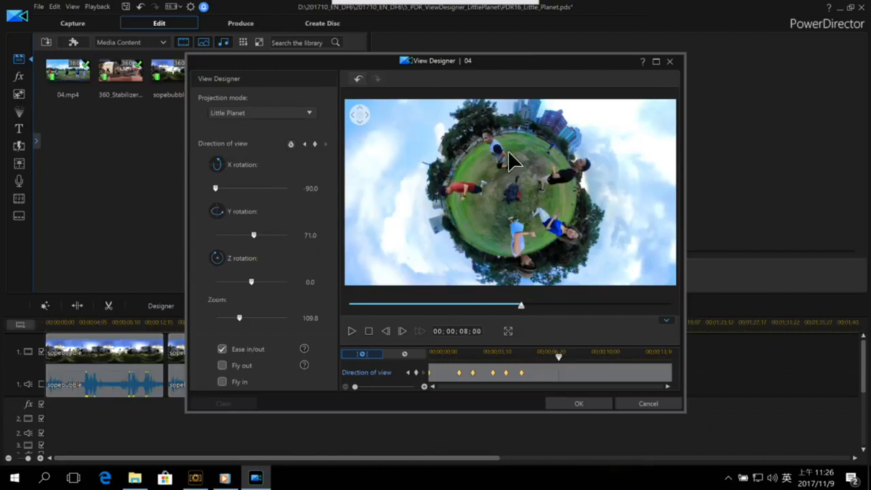
drag(579, 174, 502, 218)
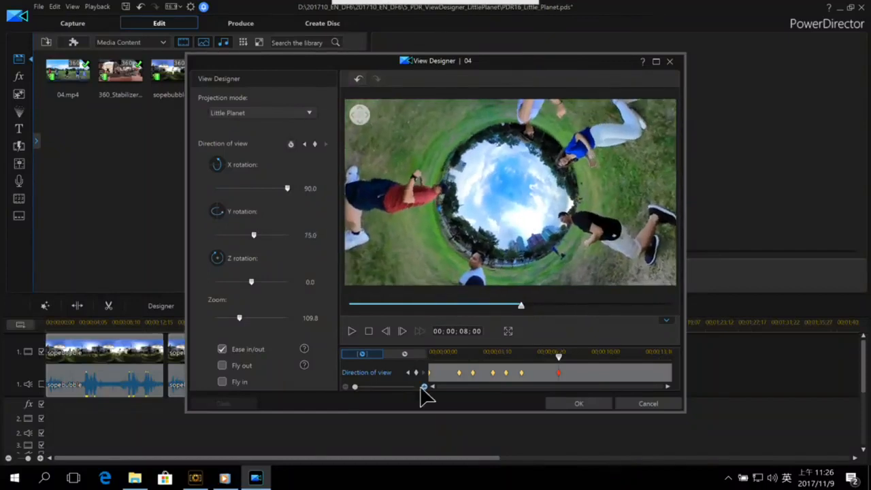
click(430, 355)
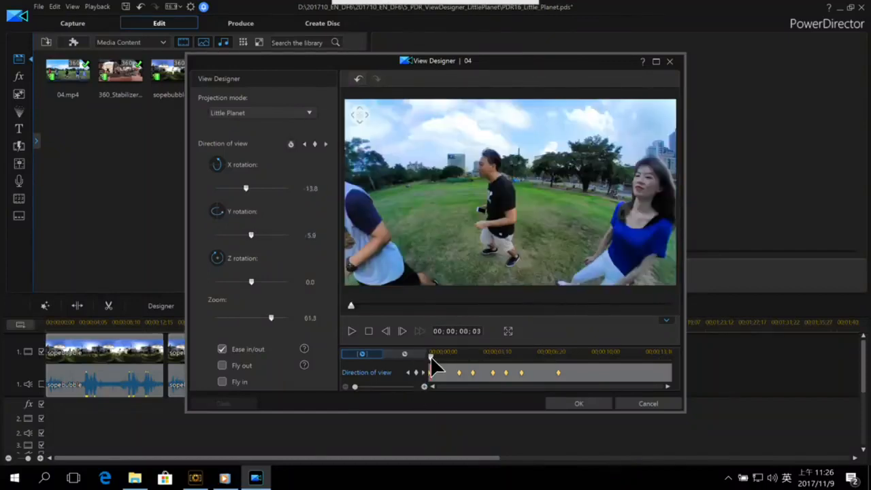
Play the keyframed Little Planet animation from the clip's start past the last keyframe, and pause it
click(349, 330)
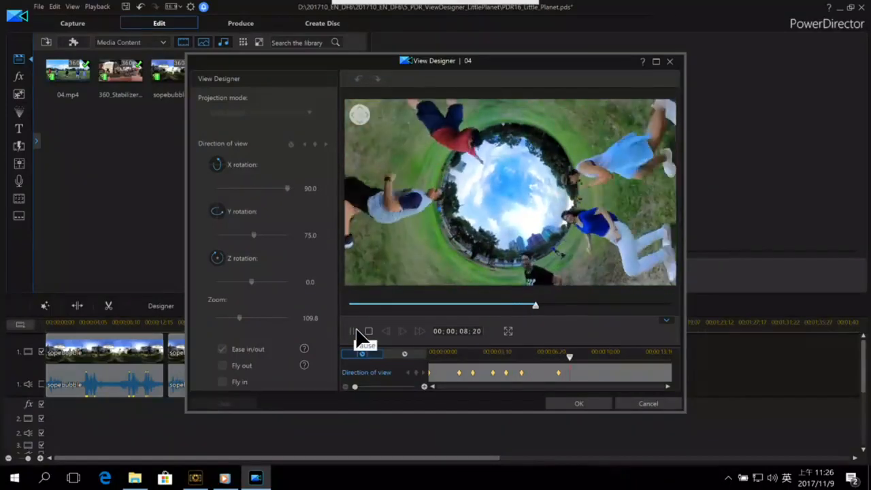
click(358, 332)
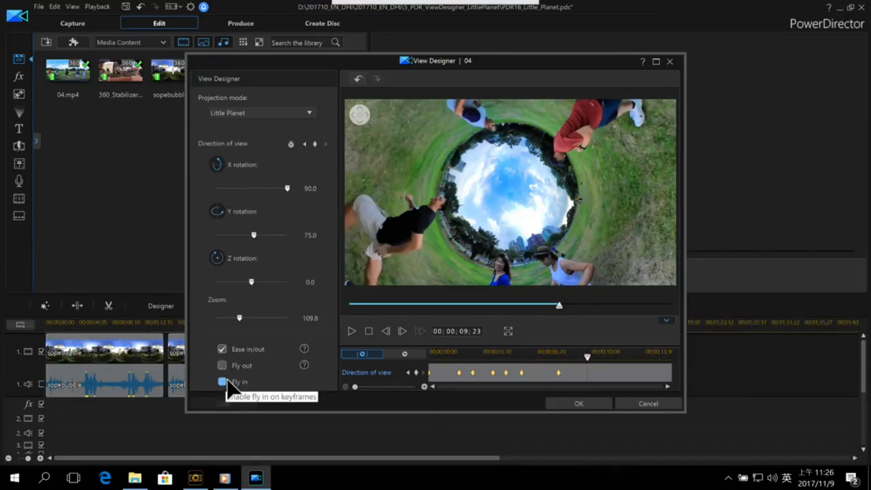
Remove all direction-of-view keyframes from the clip and confirm the removal
right_click(457, 372)
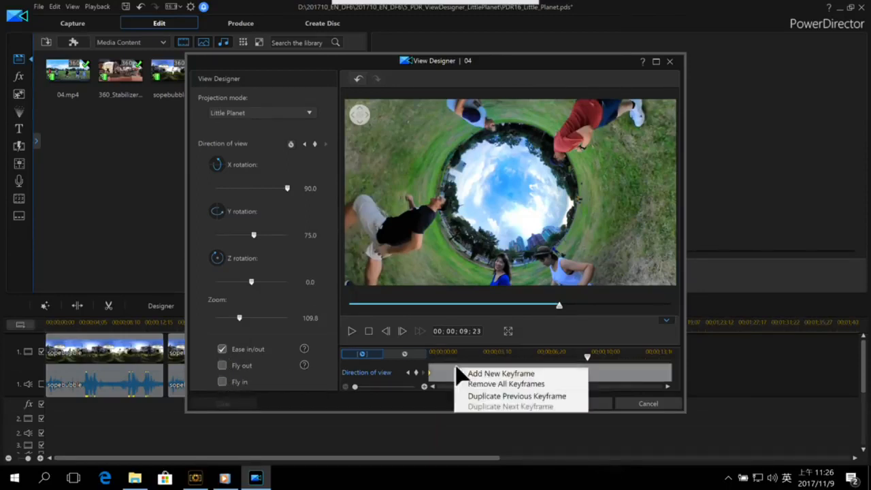
click(510, 385)
click(476, 268)
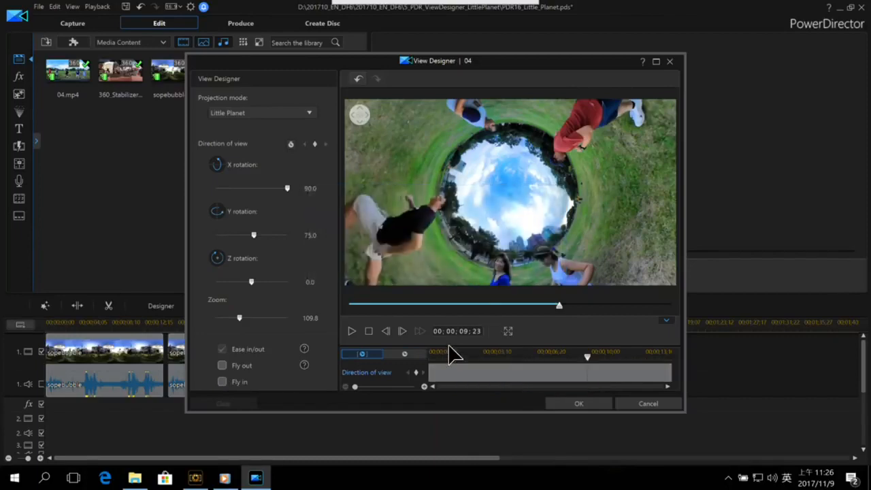
Return to the clip's start and orient a Little Planet view with X rotation -88.5, Y rotation 63.0 and zoom 122.0
click(443, 354)
drag(446, 354, 386, 354)
drag(510, 142, 529, 173)
scroll(529, 180, down, 2)
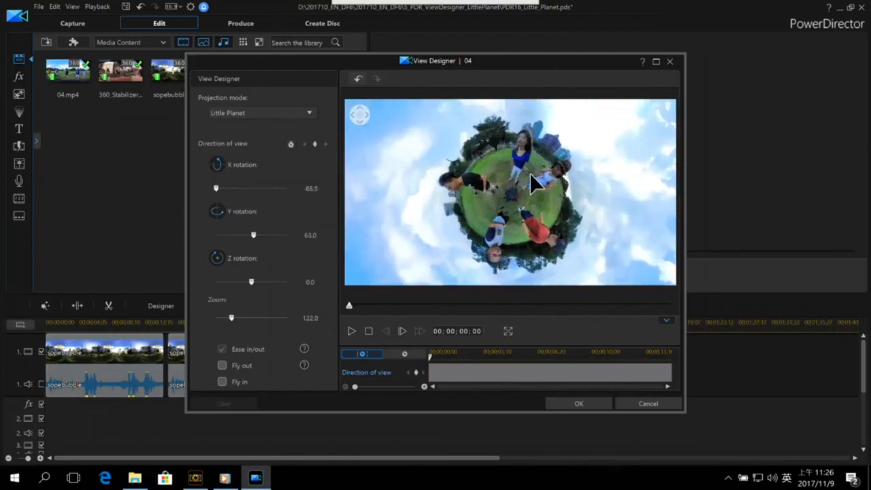
Enable the Fly out effect at the clip's start, preview it, and accept the View Designer changes
click(224, 362)
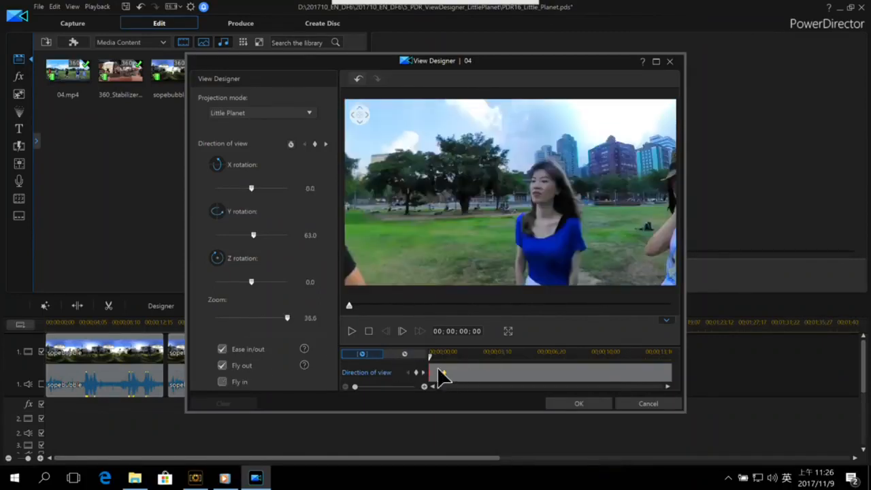
click(352, 331)
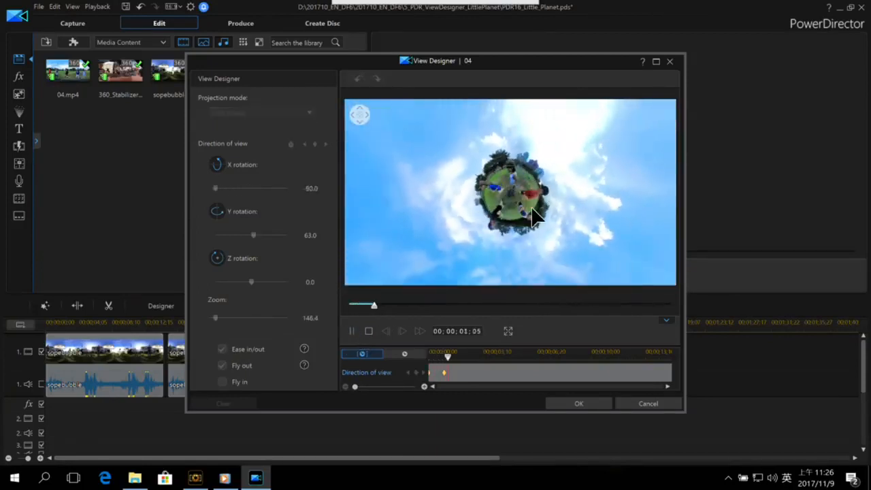
click(355, 331)
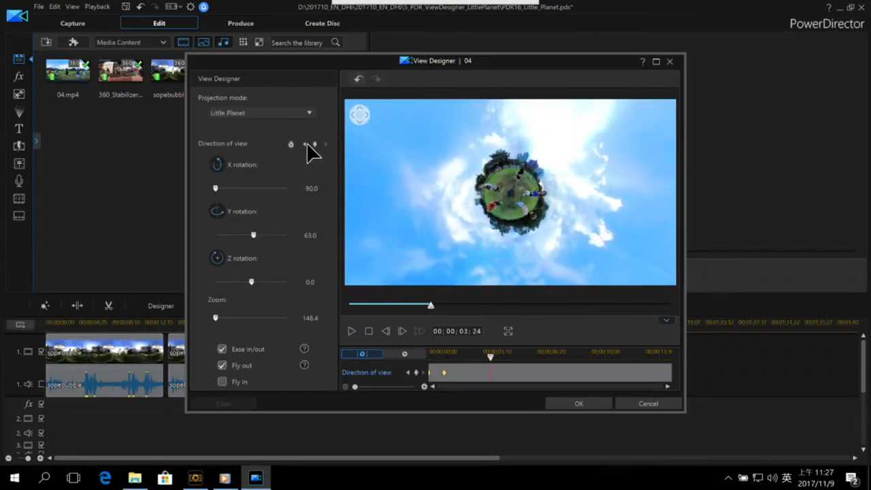
click(584, 405)
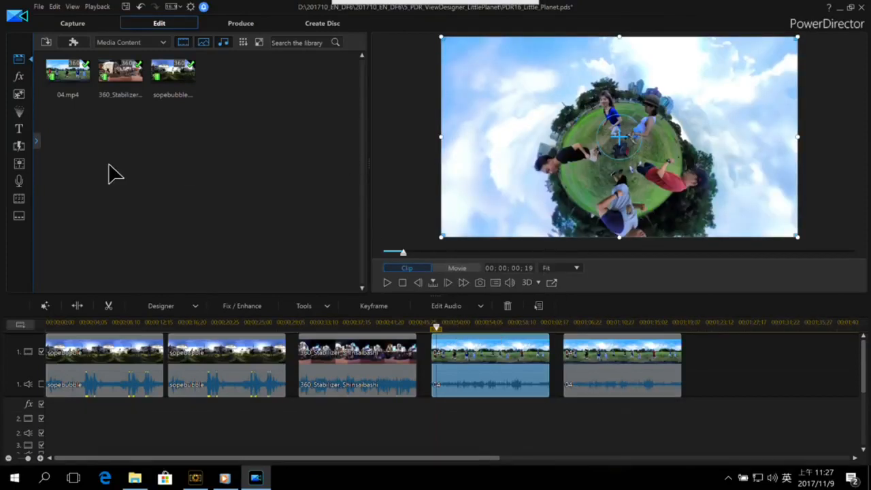
mouse_move(408, 5)
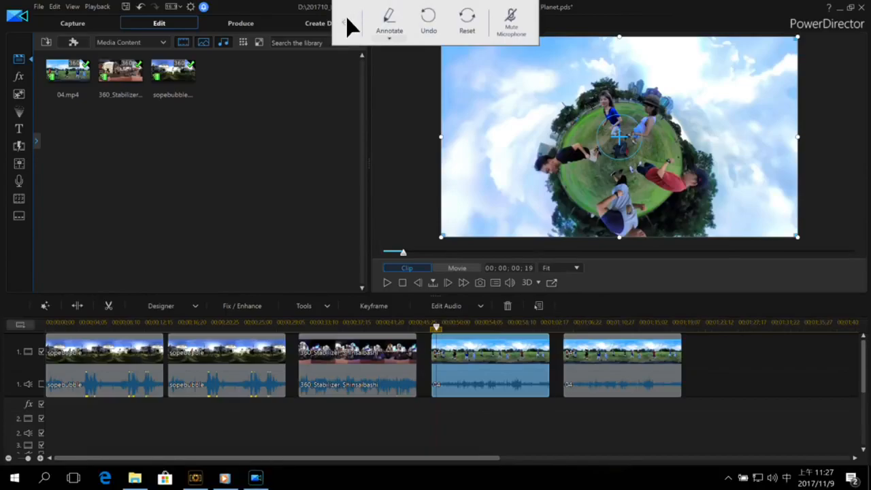
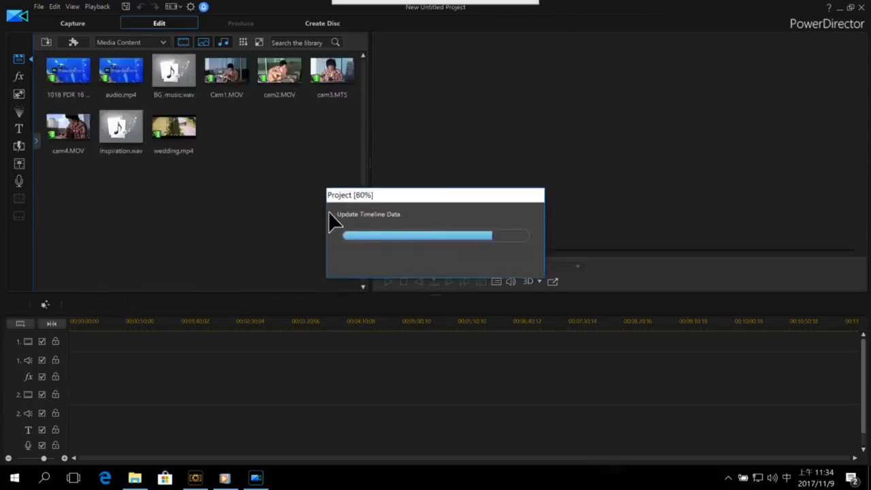
Enlarge the preview area in both width and height, with the playhead placed in the first Cam1 clip
click(72, 322)
scroll(73, 334, up, 3)
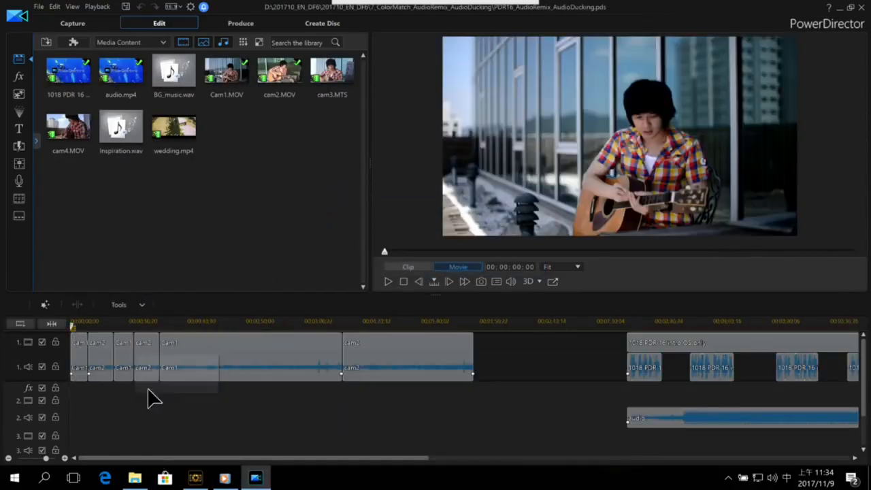
click(81, 326)
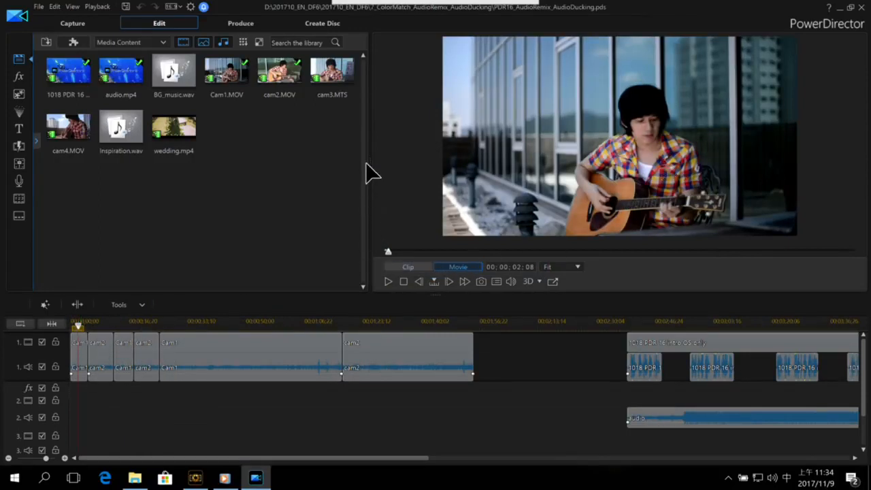
drag(373, 170, 307, 171)
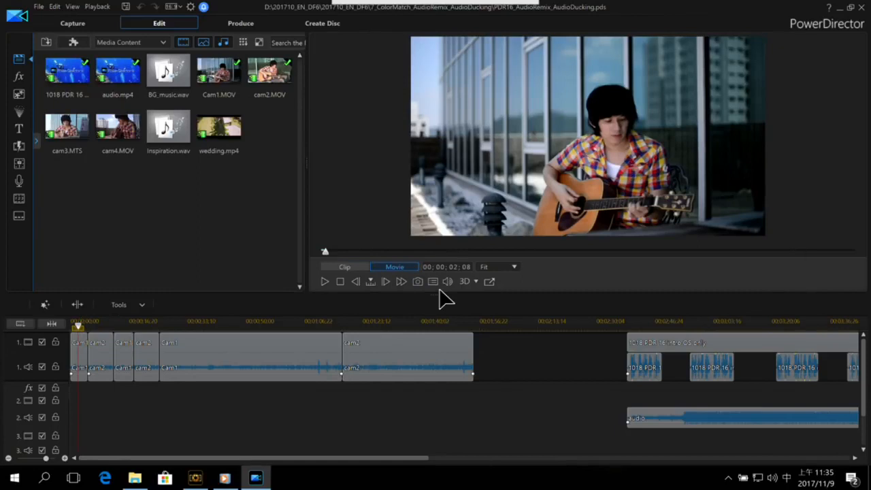
drag(439, 295, 436, 321)
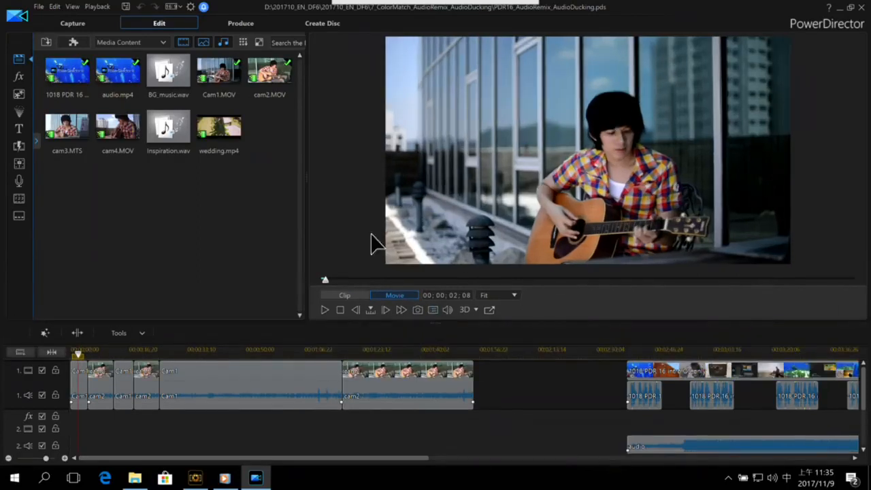
Compare the colors of the first Cam1 clip and the adjacent cam2 clip in the preview
drag(74, 352, 97, 352)
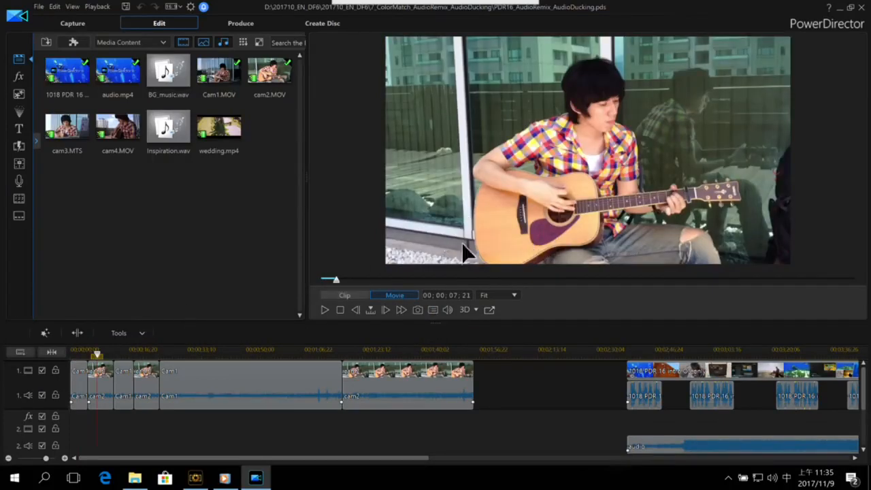
click(81, 352)
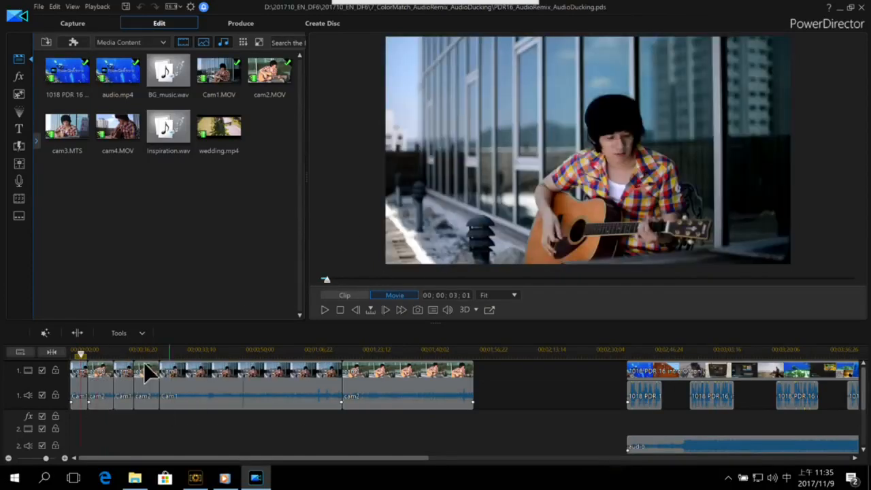
click(99, 357)
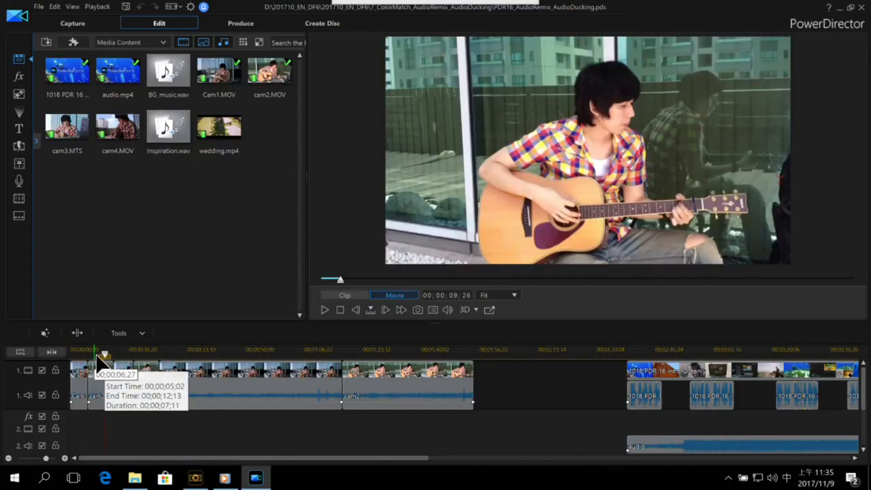
Enable Color Match for the first cam2 clip, open its matching window and dismiss the tutorial tip
click(100, 361)
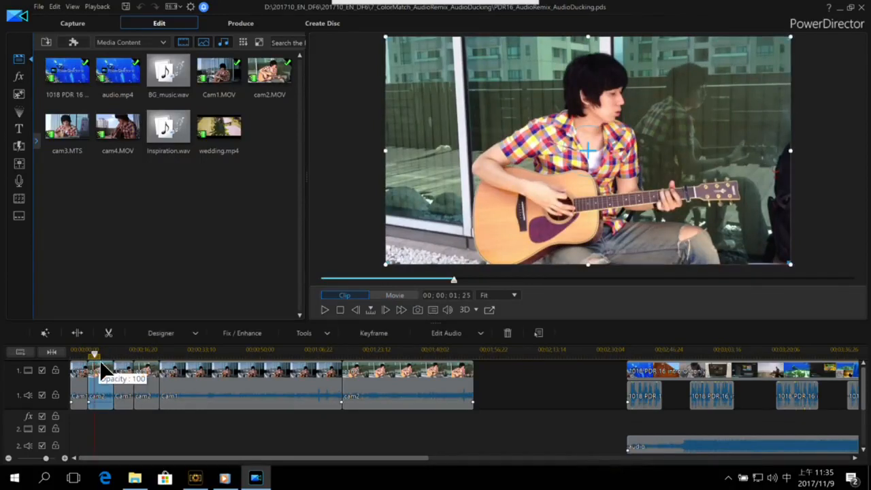
click(240, 333)
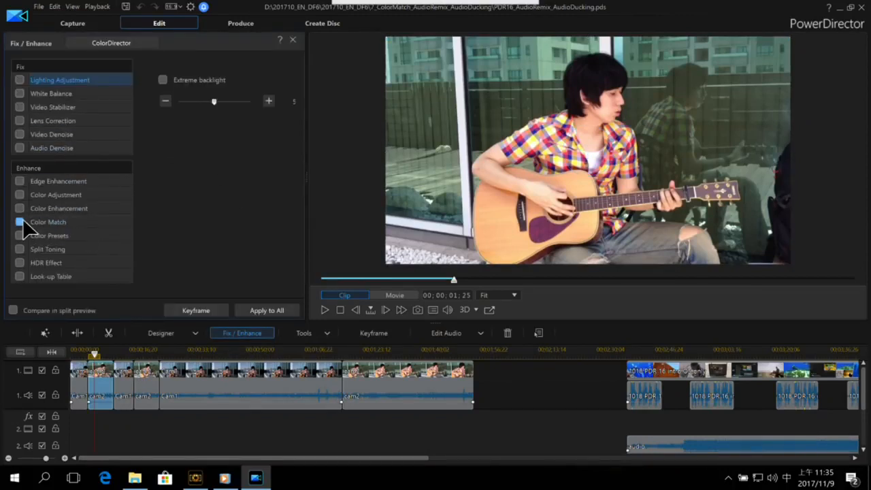
click(20, 222)
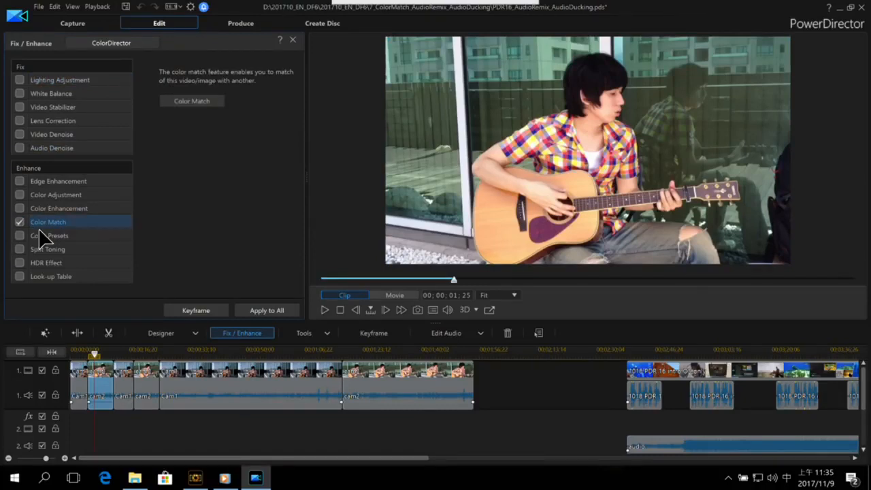
click(194, 103)
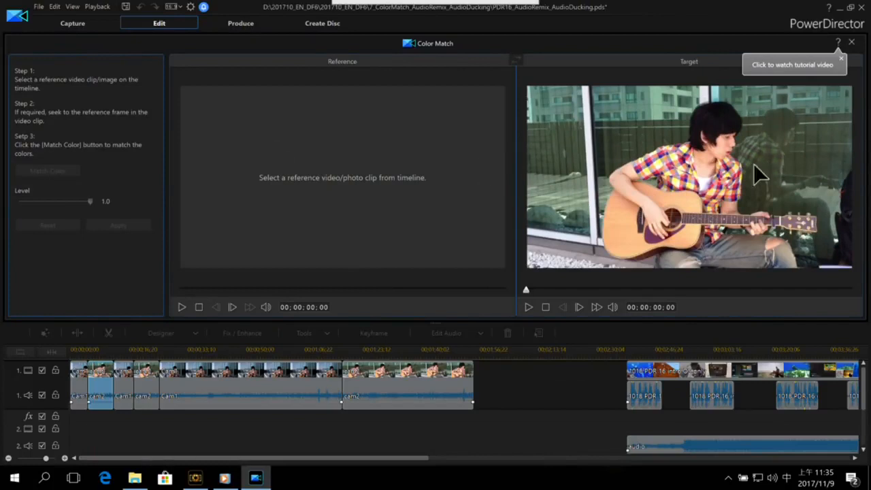
click(844, 57)
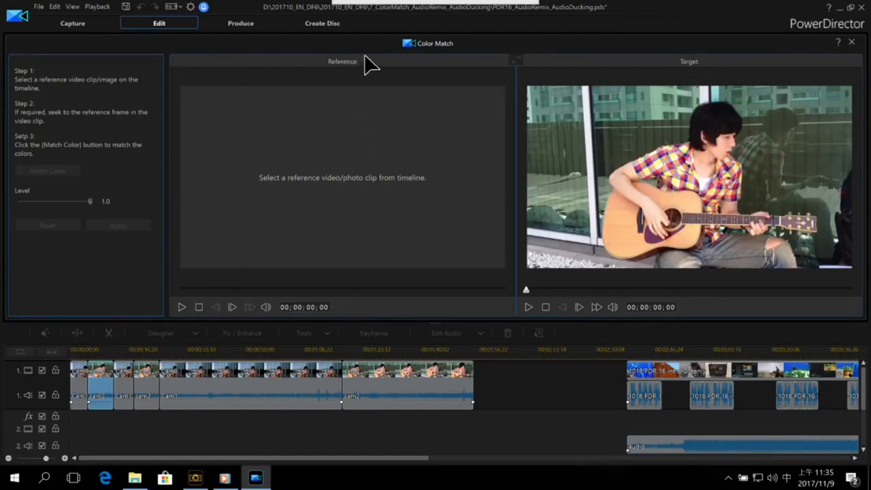
Match the cam2 clip's colors to the first Cam1 clip as reference, and repeat the match with reference and target swapped
click(84, 371)
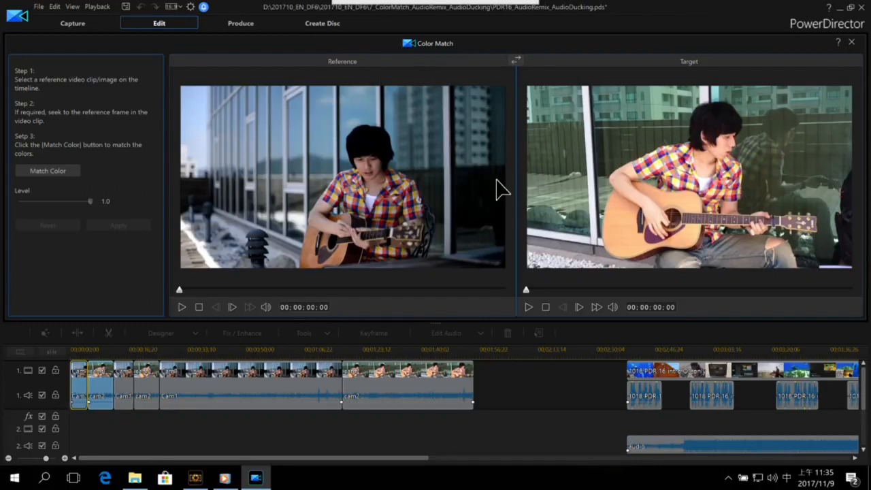
click(71, 171)
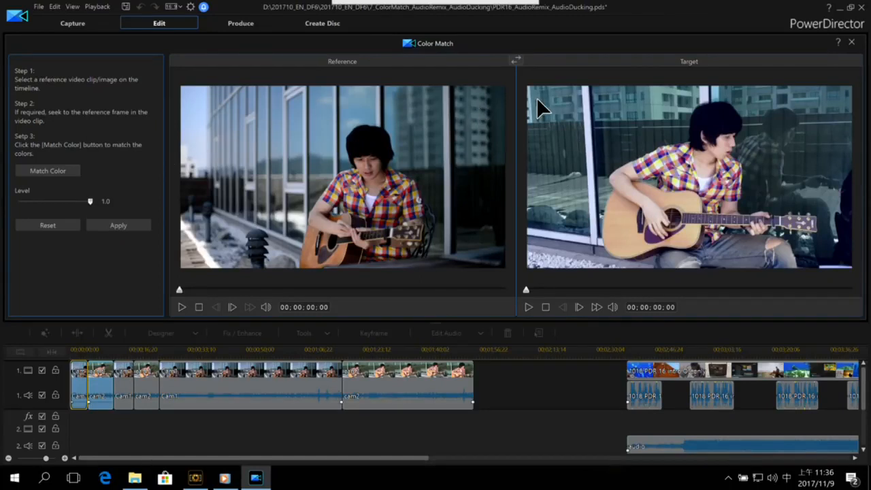
click(521, 60)
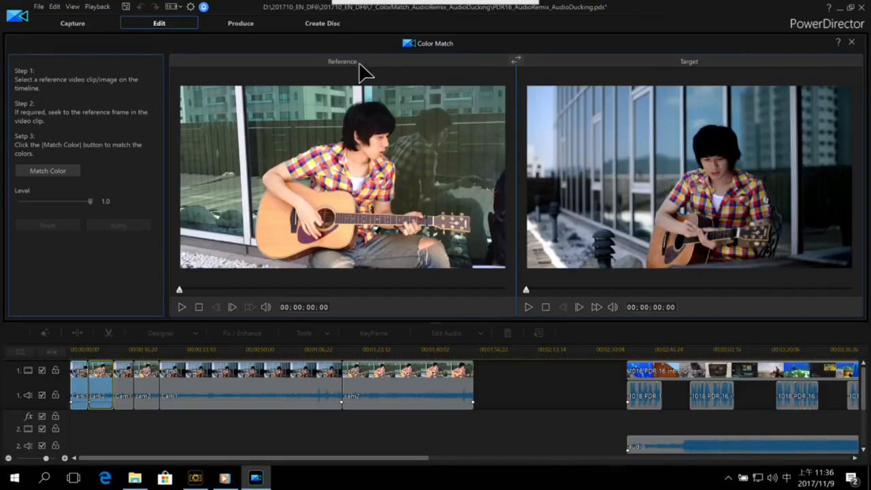
click(66, 174)
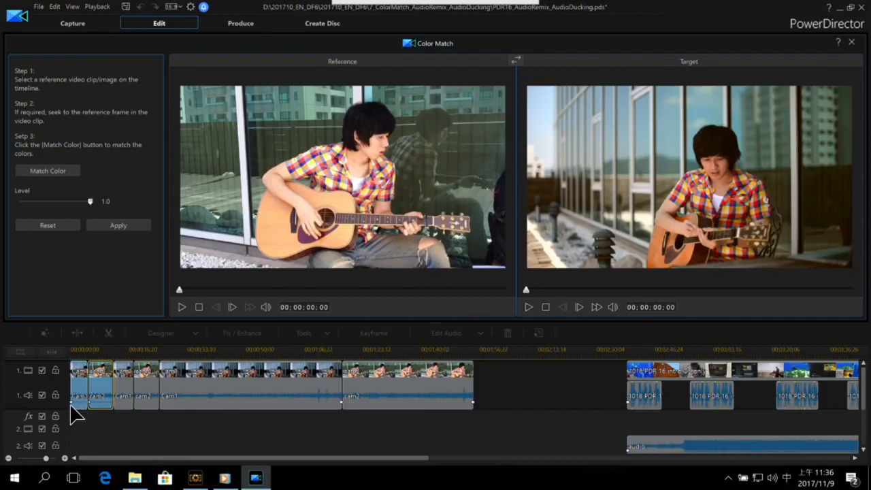
Leave the Color Match window and discard the changes
scroll(371, 439, down, 1)
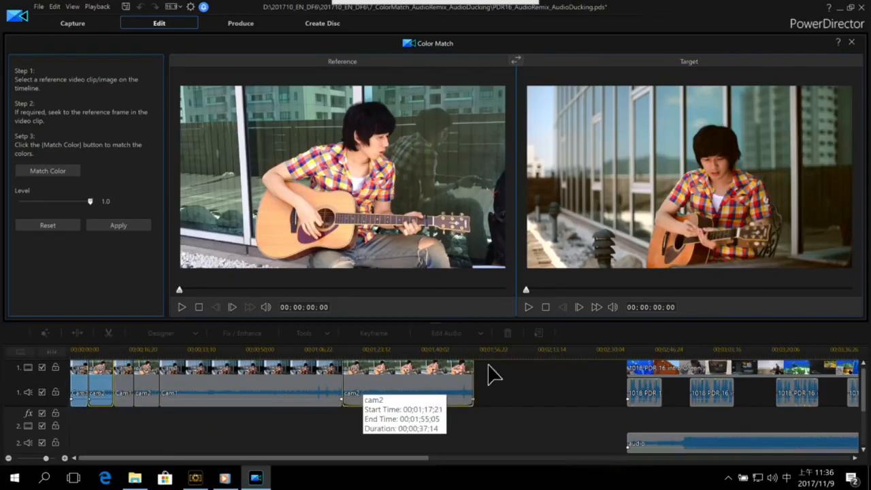
click(851, 41)
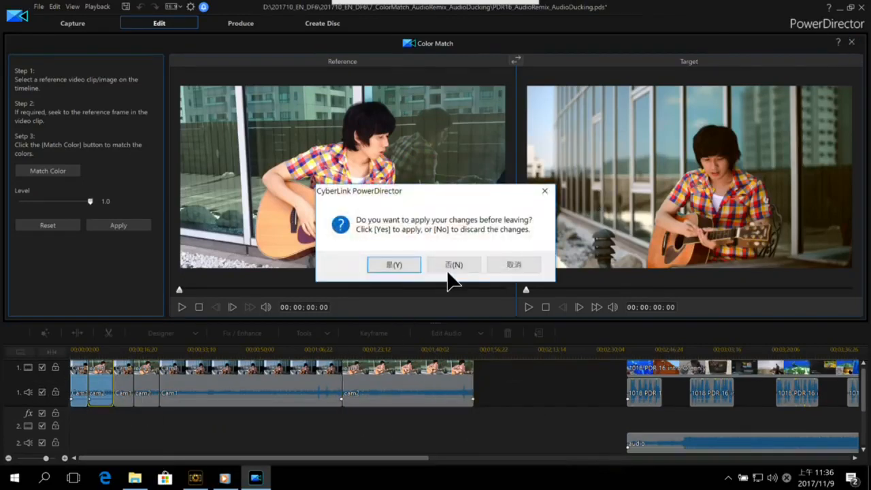
click(452, 267)
Delete all the Cam1 and cam2 clips and shift the remaining clips to the start of the timeline
click(509, 384)
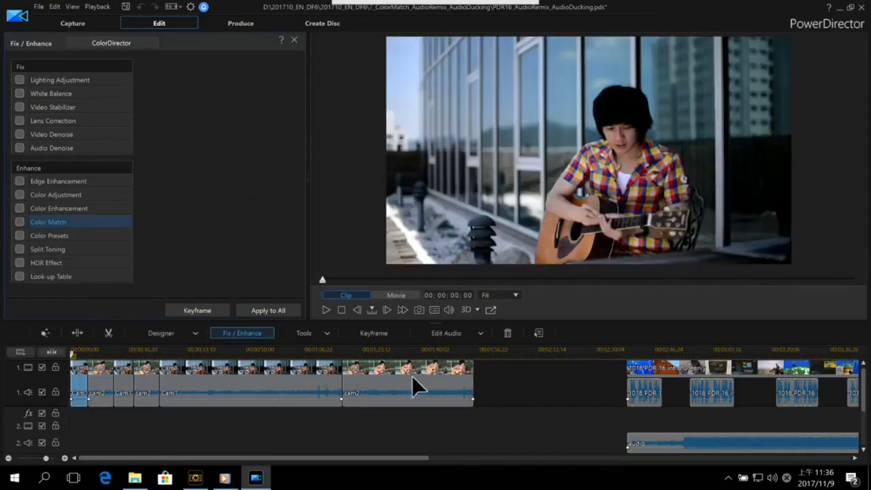
scroll(411, 377, down, 2)
scroll(316, 400, up, 2)
drag(527, 364, 159, 406)
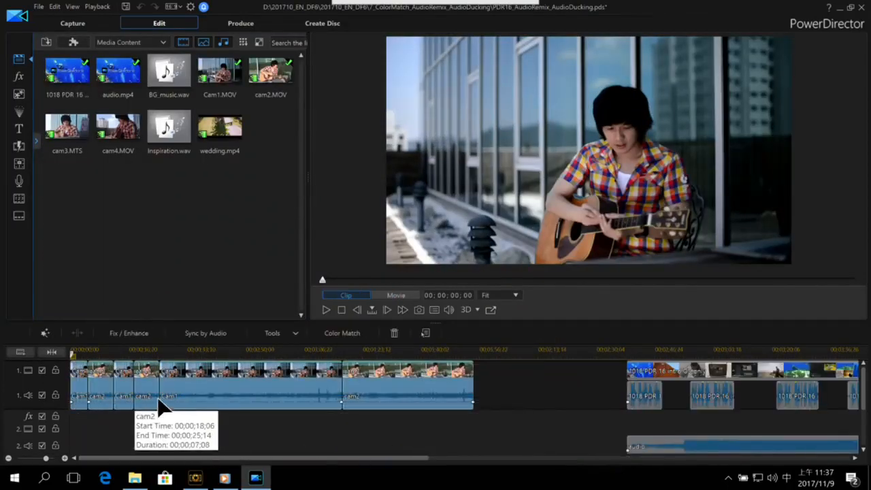
key(Delete)
click(535, 387)
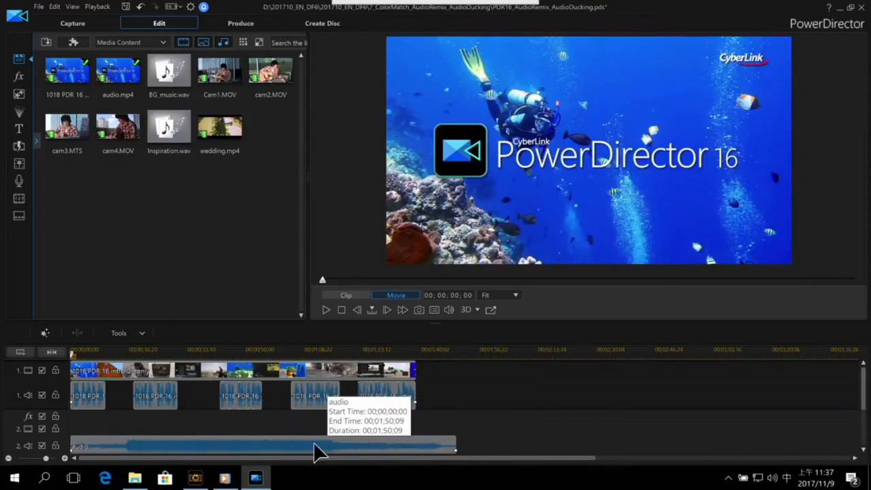
Replace the audio clip on audio track 2 with Inspiration.wav, starting at the beginning of the timeline
click(317, 445)
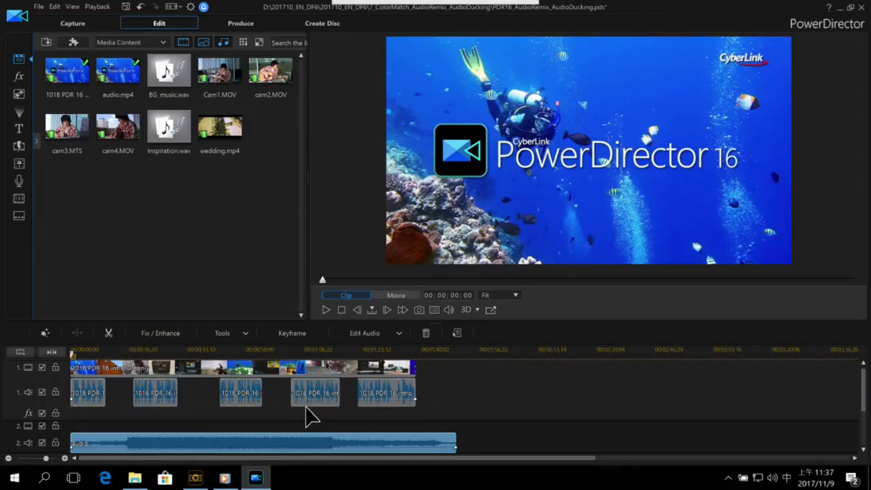
key(Delete)
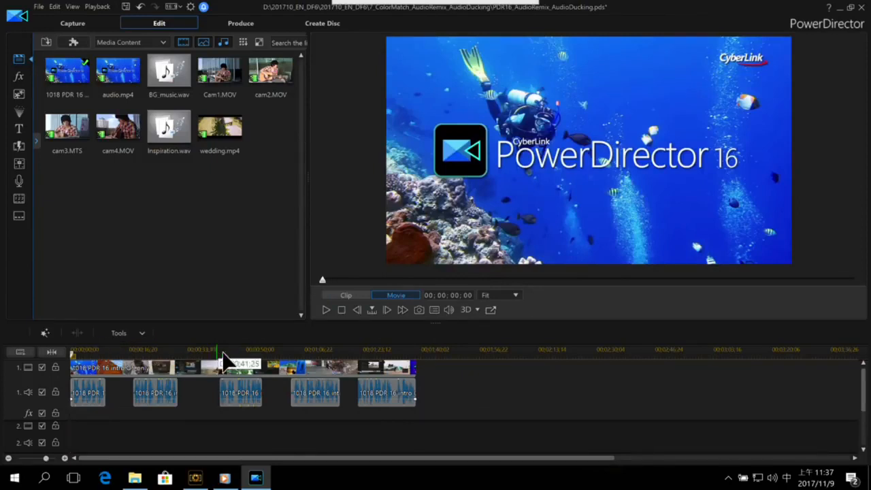
click(409, 351)
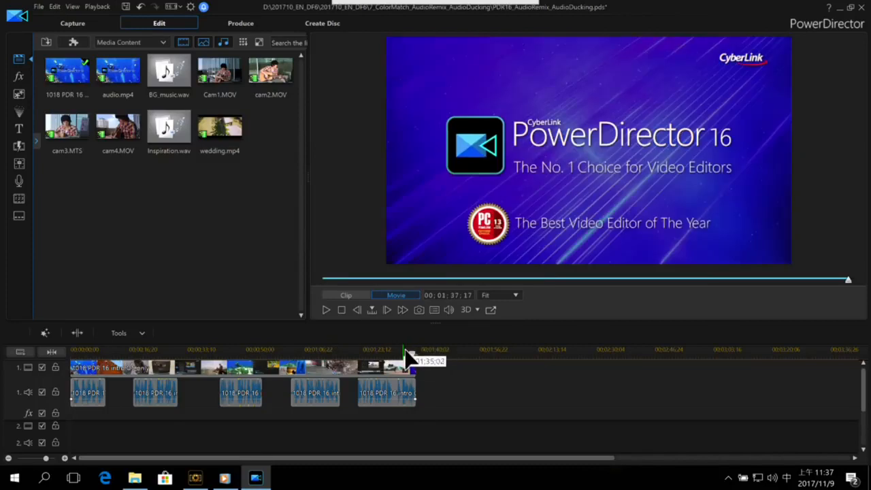
click(398, 351)
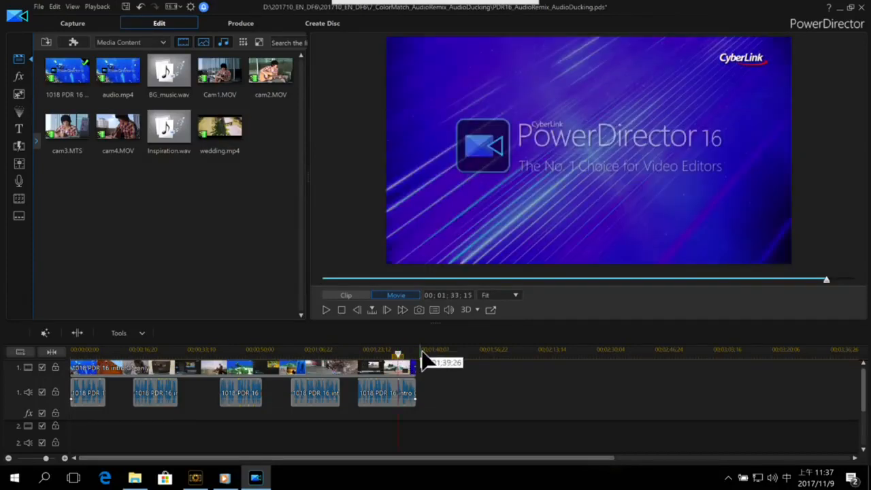
click(417, 352)
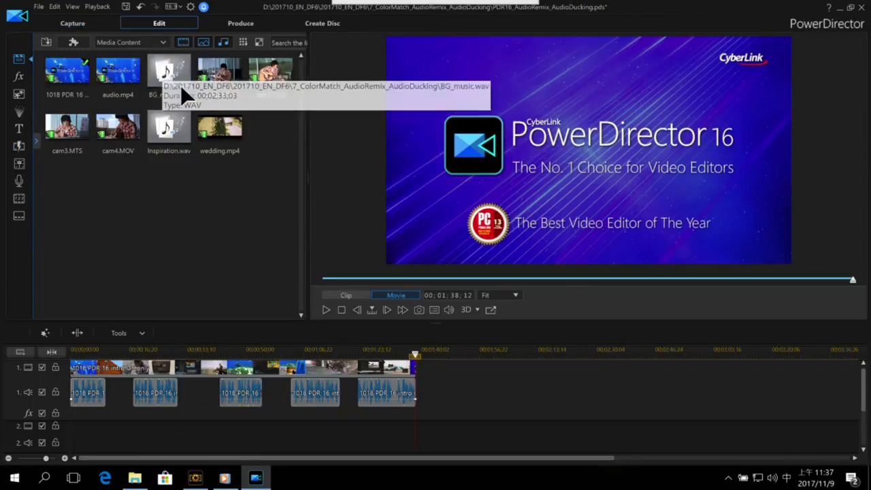
drag(182, 128, 66, 442)
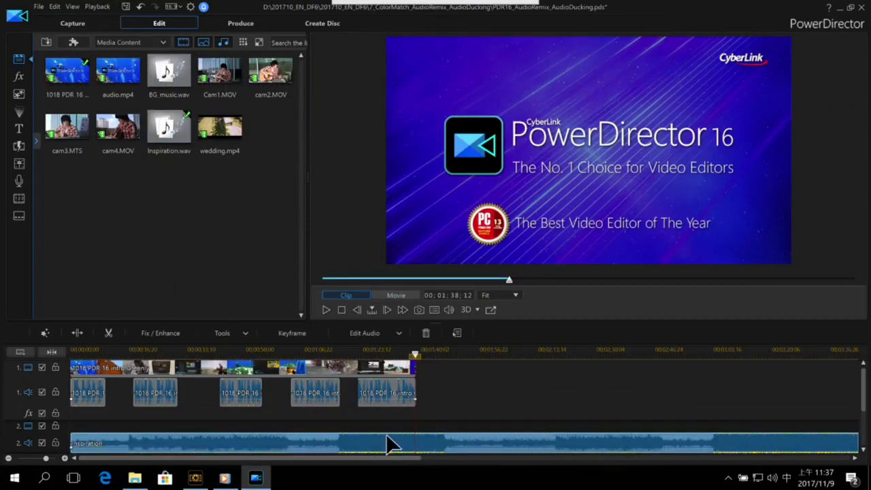
Check where the intro video ends relative to the Inspiration music on the timeline
click(438, 354)
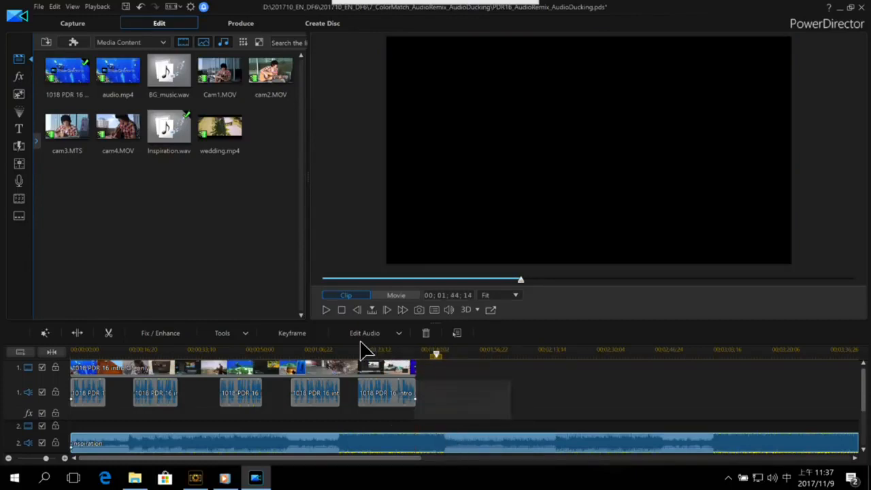
click(266, 355)
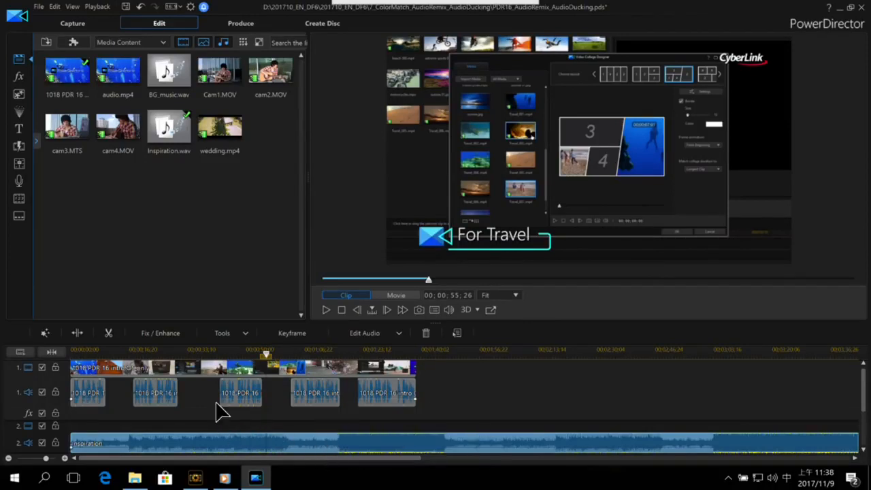
click(420, 354)
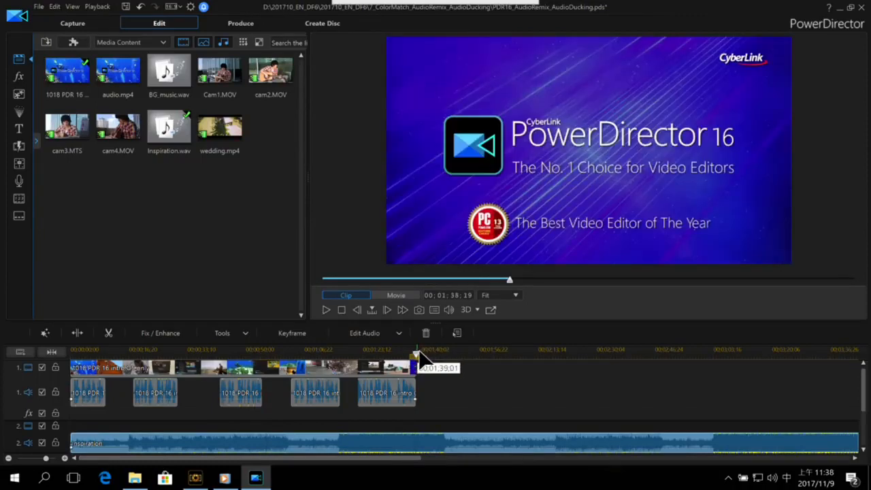
click(190, 423)
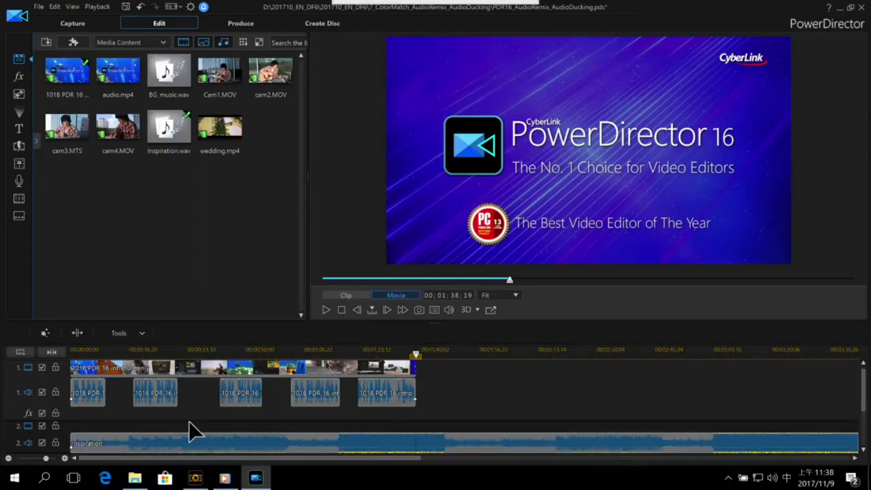
Open the Inspiration clip from audio track 2 in AudioDirector for audio editing
click(168, 447)
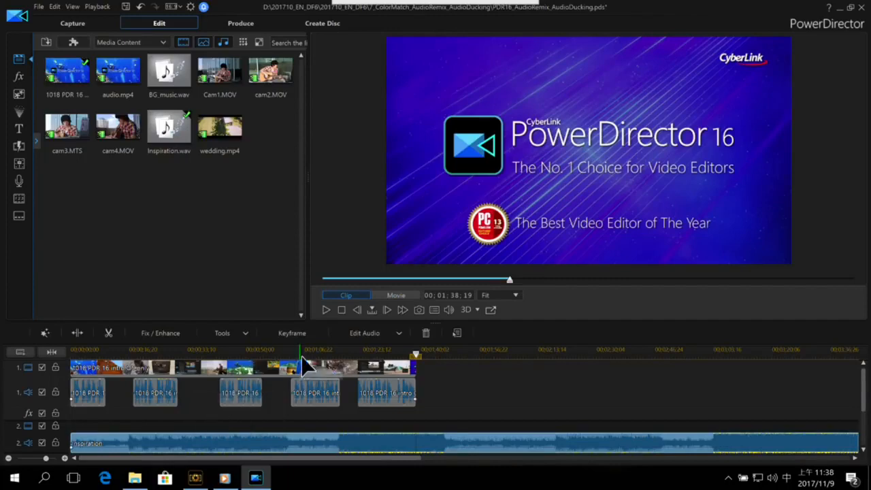
click(382, 333)
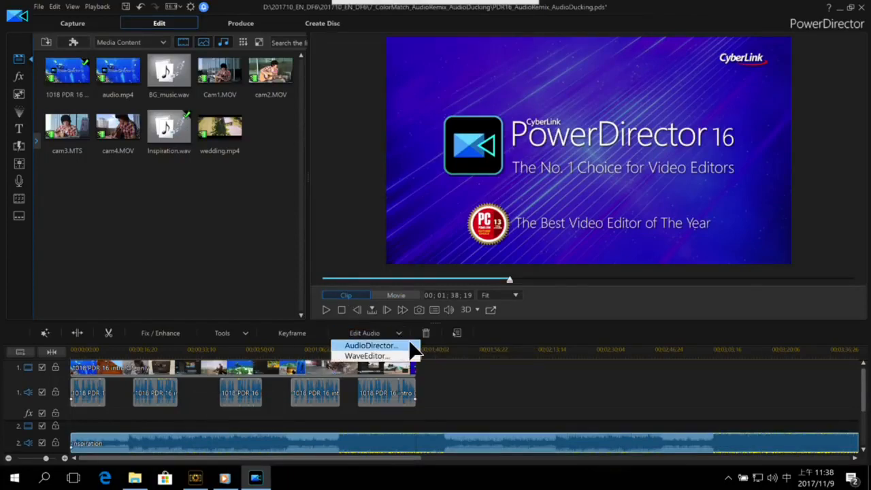
click(381, 345)
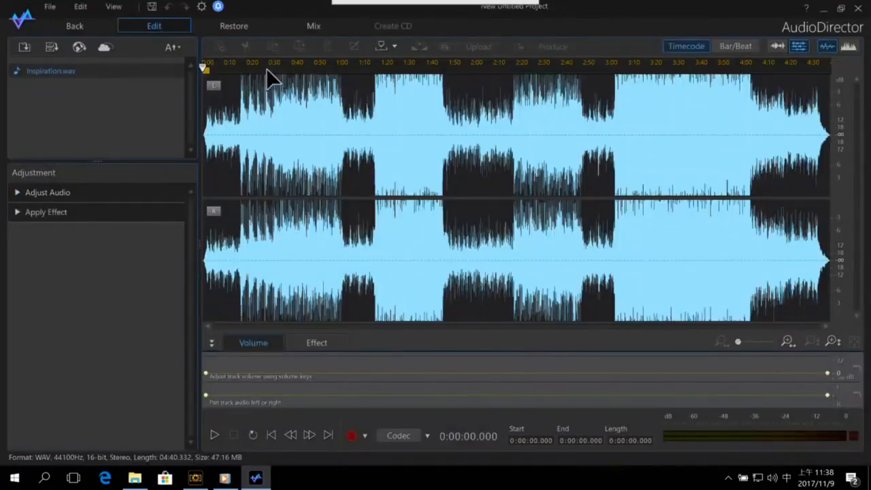
Place Inspiration.wav on Track 1 of the mix and auto-remix its length to 0:01:38.332
click(319, 29)
drag(67, 68, 311, 102)
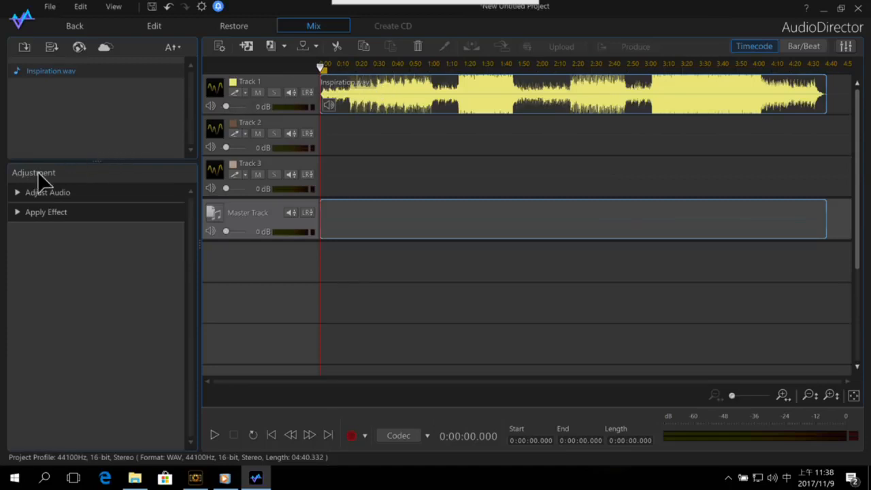
click(20, 193)
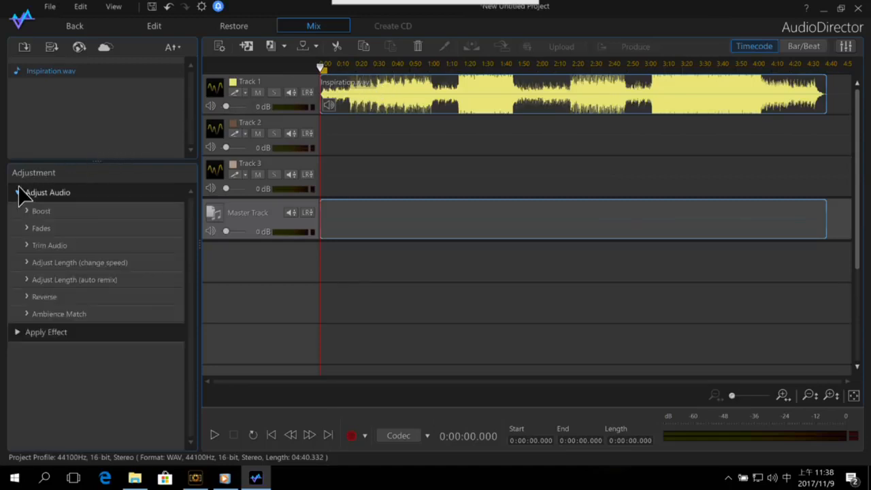
click(26, 279)
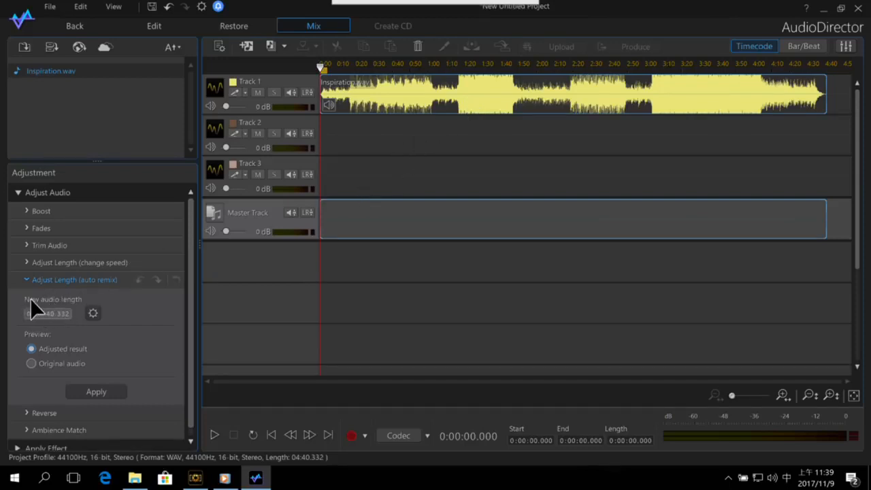
click(41, 314)
key(shift)
text(0)
click(109, 391)
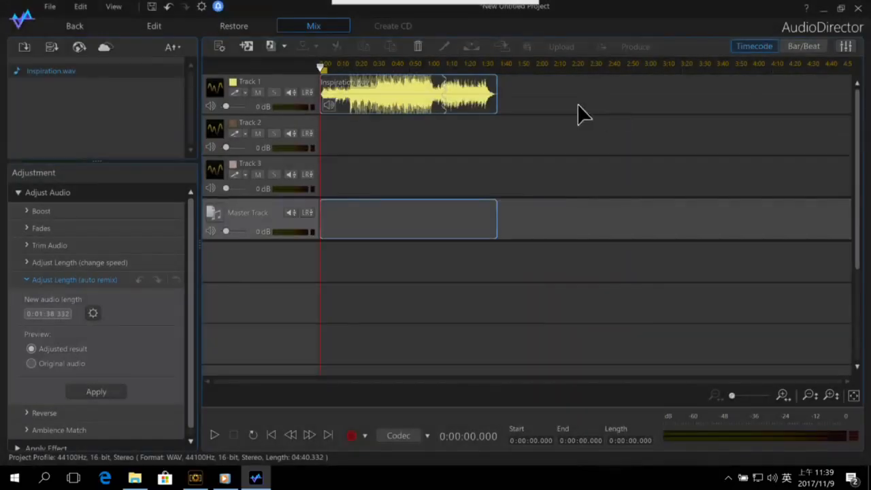
Play the shortened music from about 1:03.9 to hear the transition at the remix point
mouse_move(453, 98)
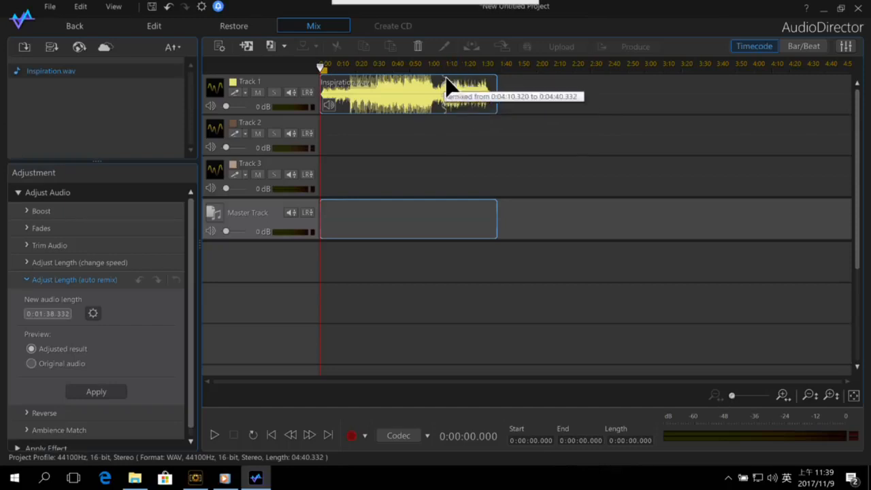
mouse_move(439, 79)
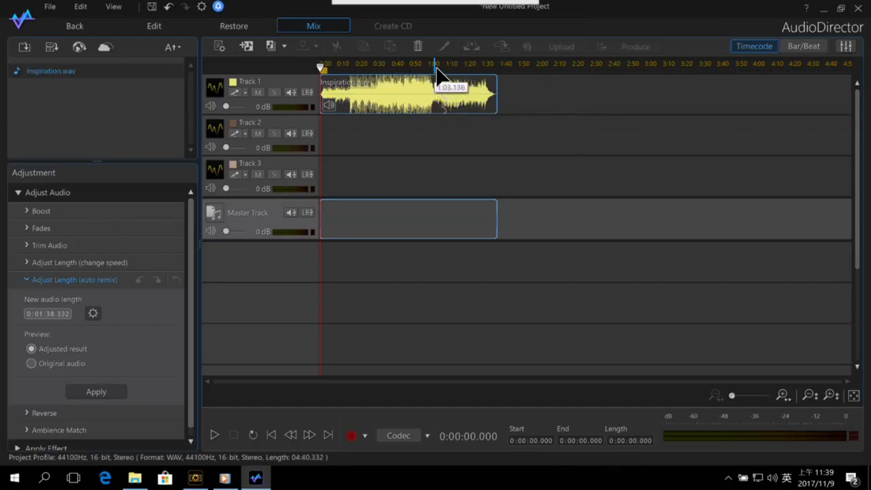
click(436, 64)
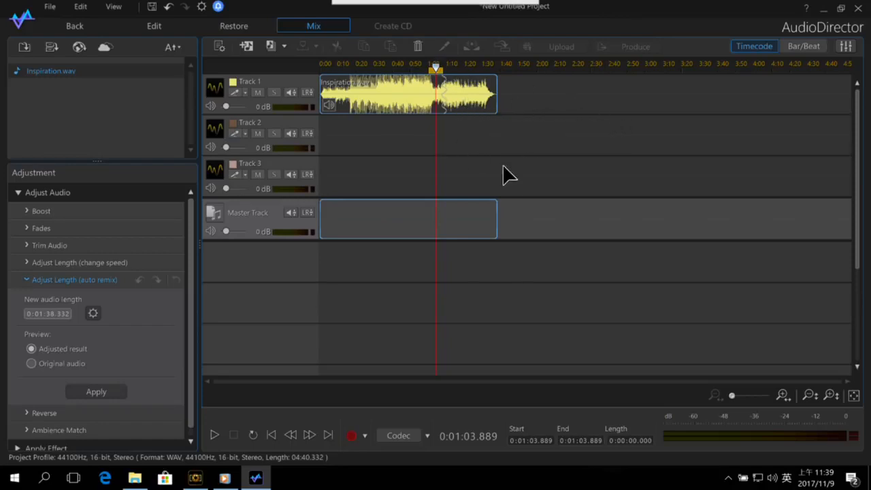
key(space)
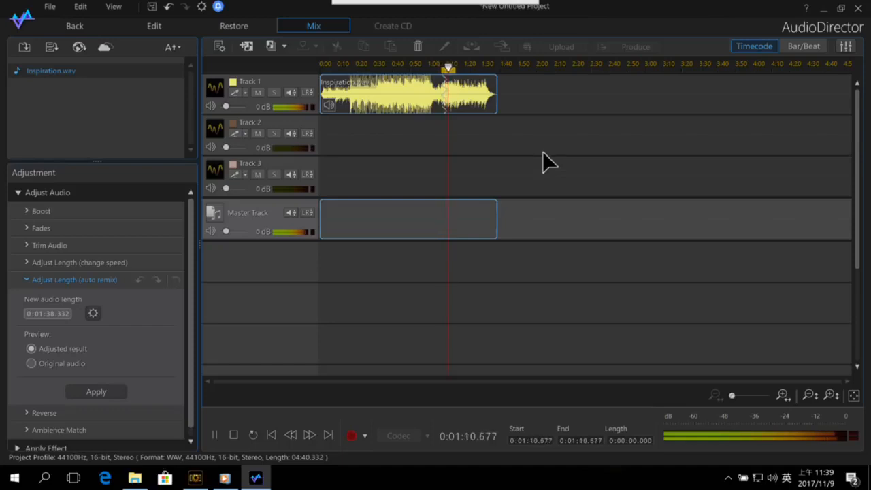
key(space)
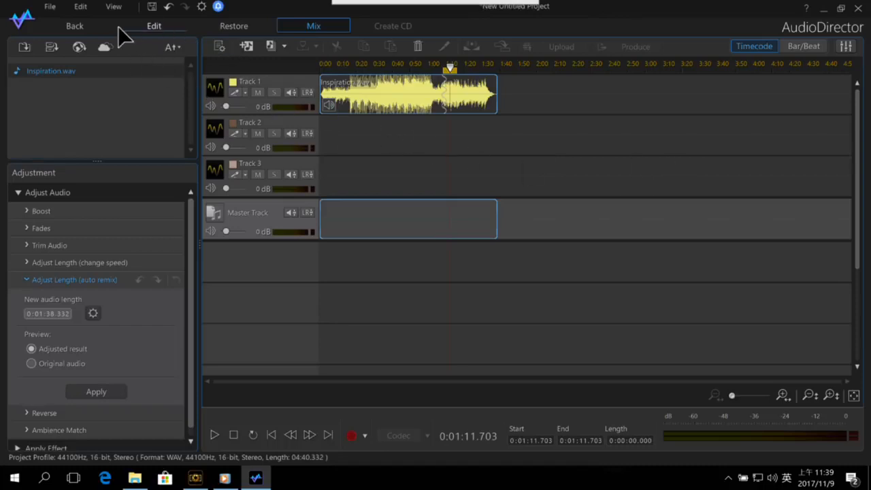
Save the remixed audio back to the PowerDirector project and enlarge the timeline area
click(87, 33)
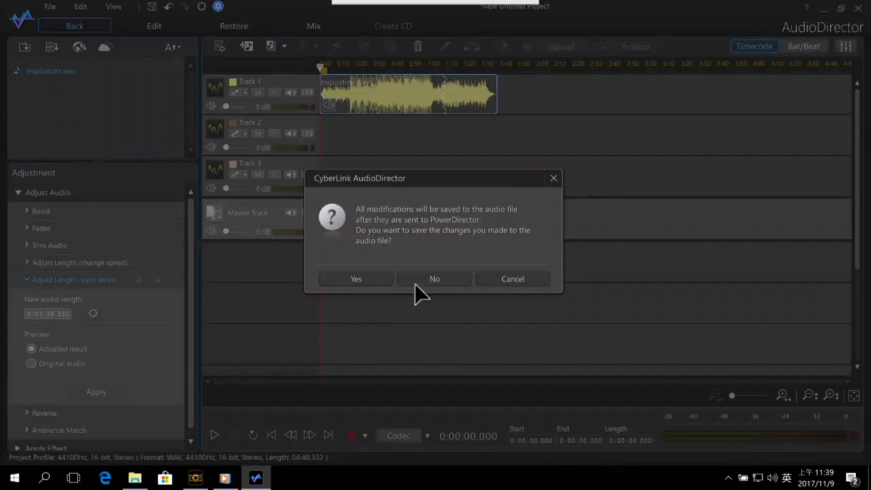
click(375, 281)
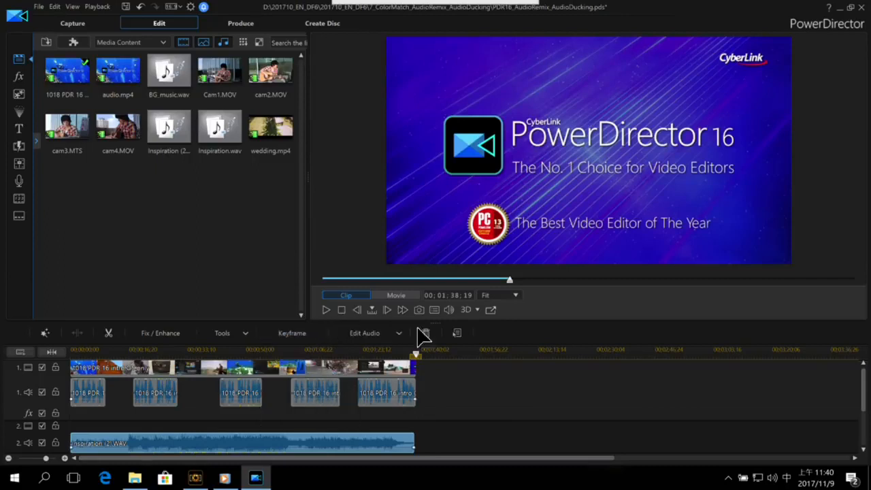
drag(441, 324, 443, 305)
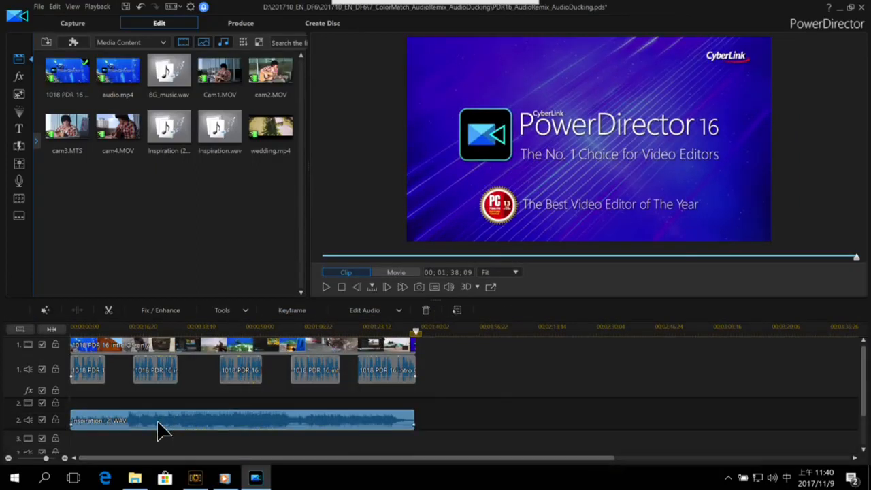
Compare the end of the remixed music on audio track 2 with the end of the intro video
scroll(172, 401, up, 5)
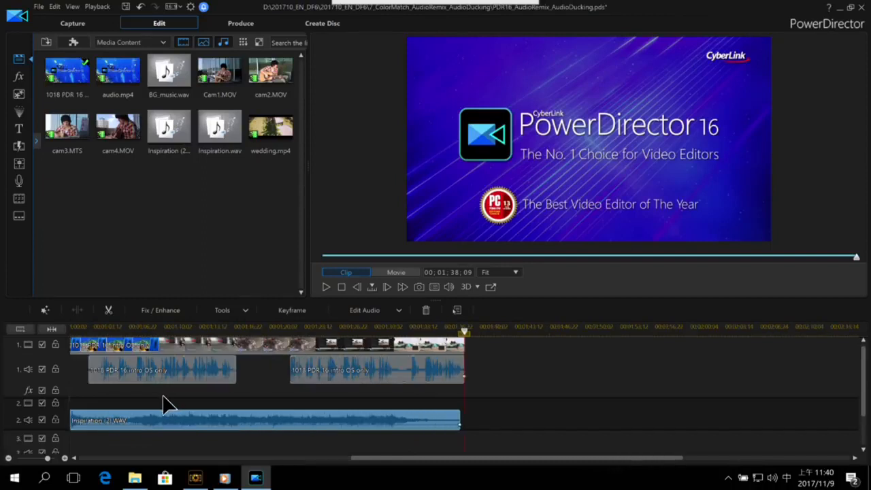
scroll(170, 401, down, 5)
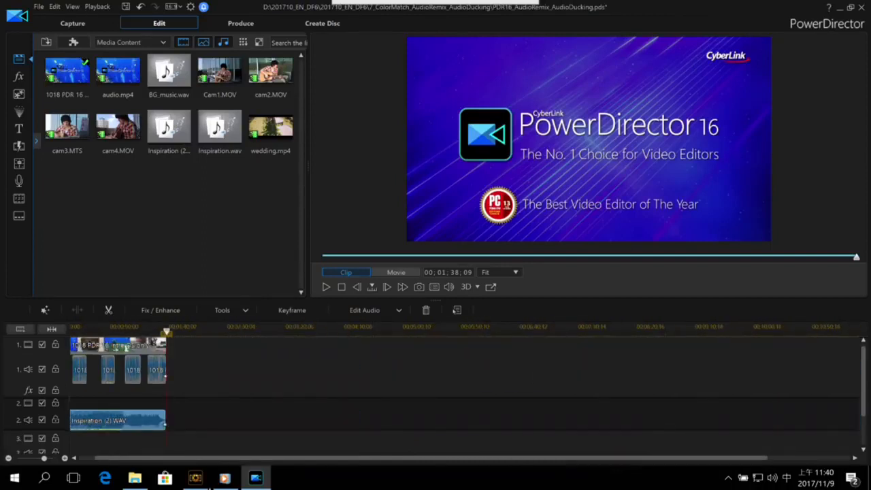
scroll(169, 400, up, 4)
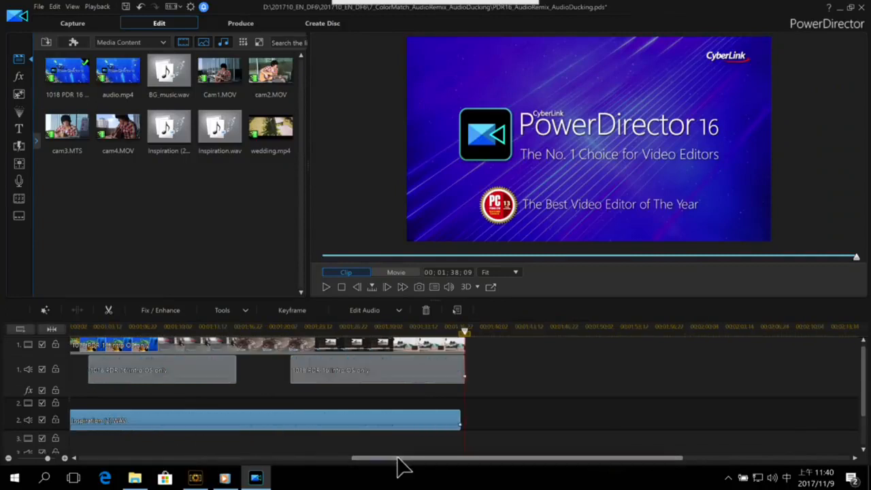
drag(401, 457, 107, 459)
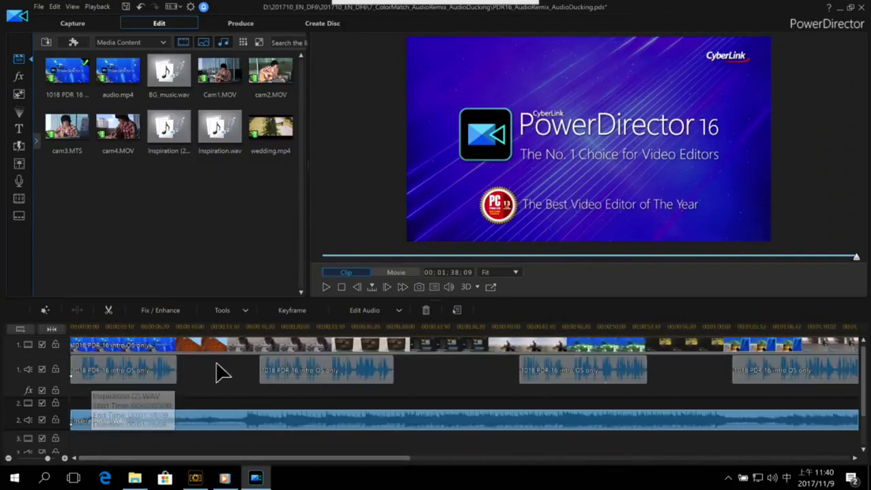
Play the movie from 00;00;15;27 to hear the music against the second voice-over clip
click(237, 328)
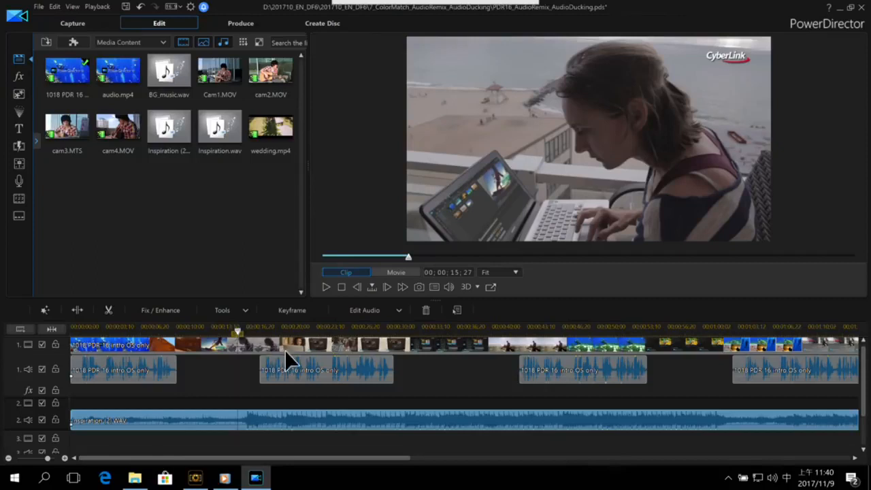
click(439, 379)
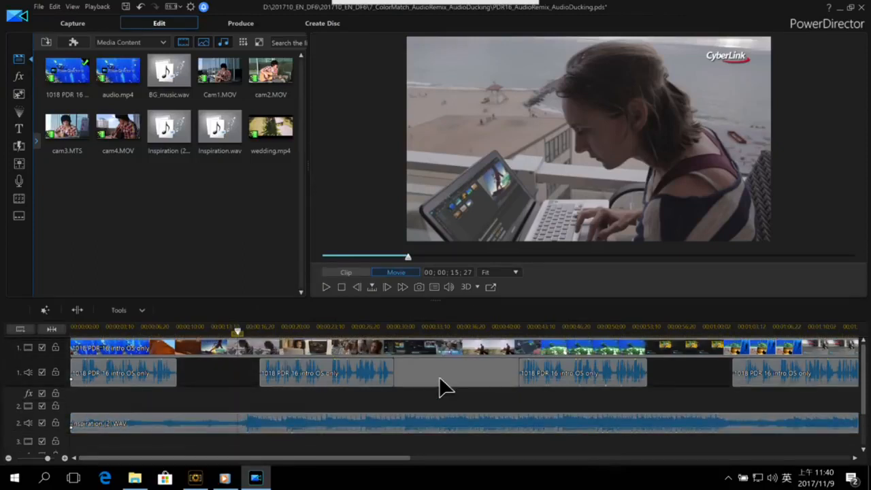
key(space)
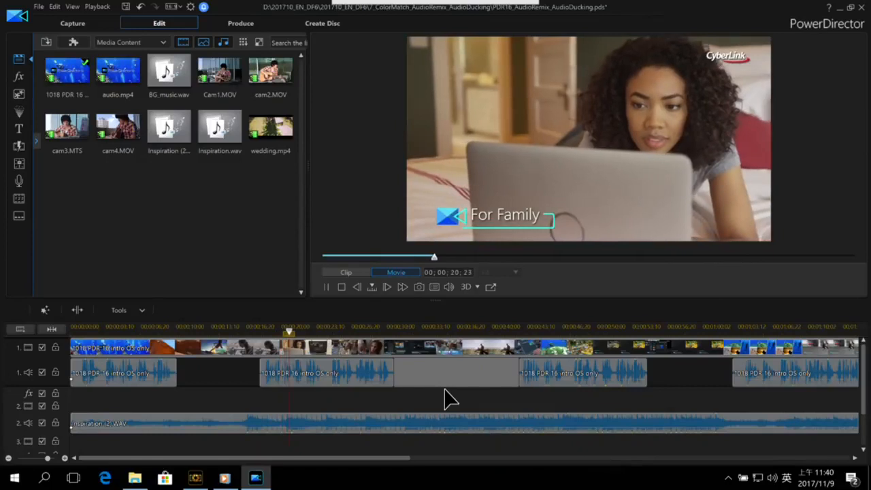
key(space)
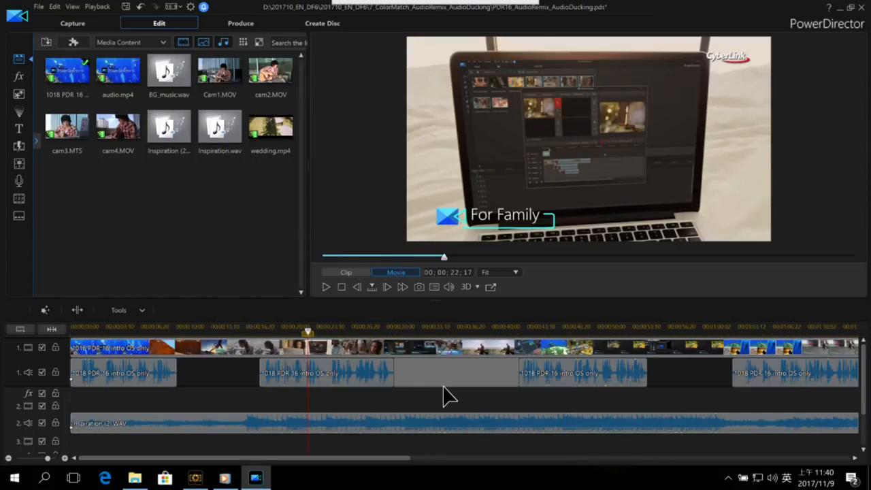
Apply Audio Ducking to the Inspiration (2).WAV clip with 67% sensitivity, 50% ducking level and 0.3 s fade-out and fade-in durations
click(291, 418)
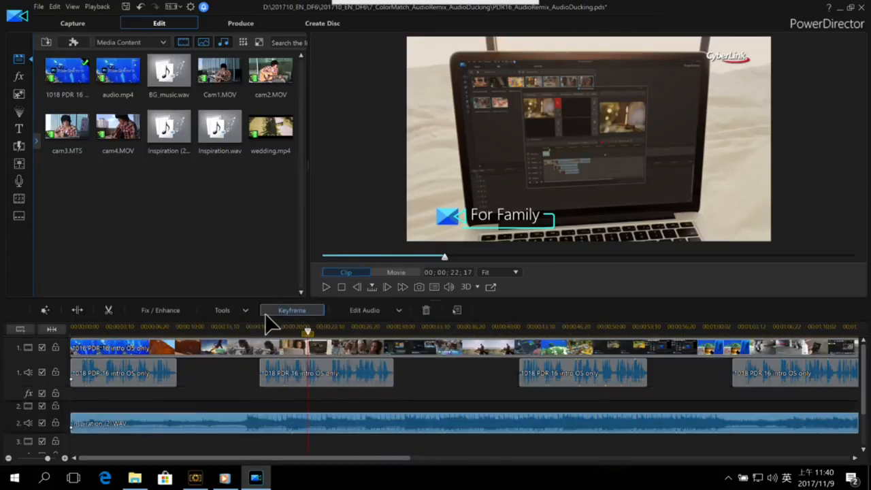
click(232, 313)
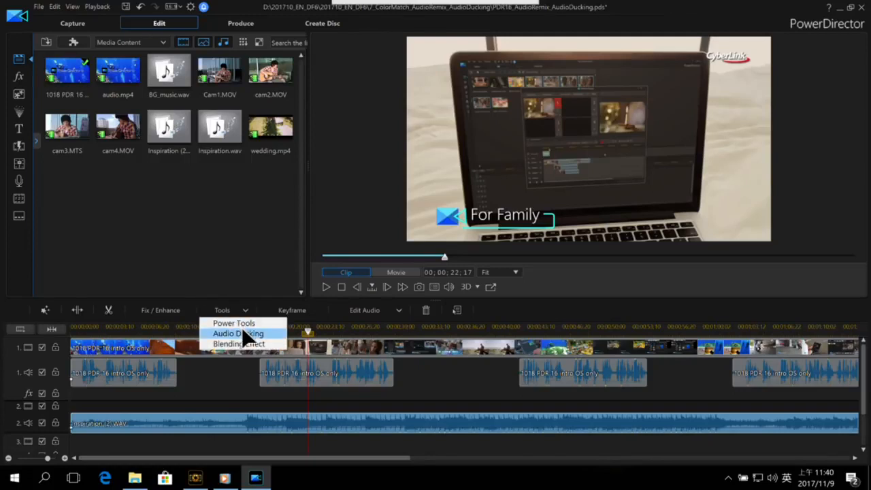
click(232, 389)
click(242, 418)
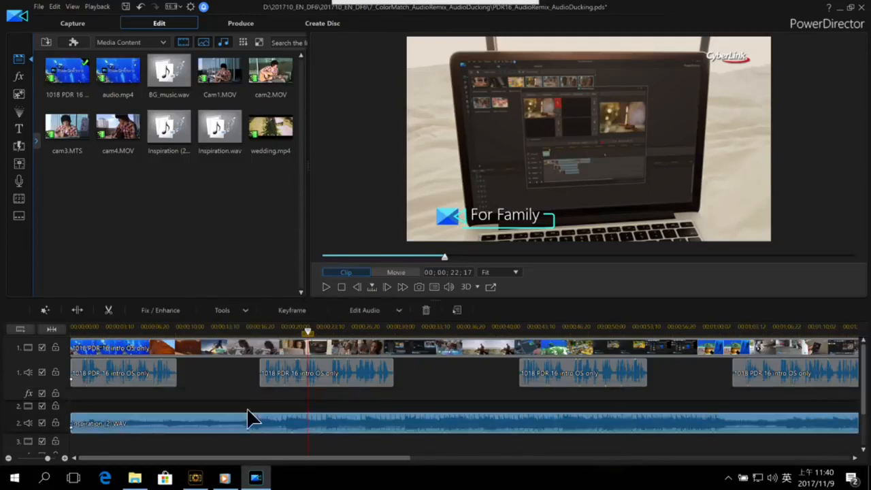
click(249, 311)
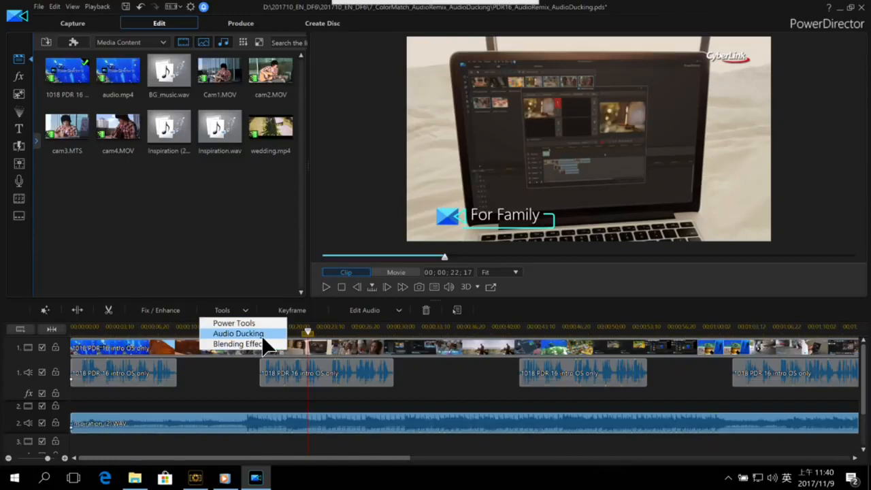
click(263, 334)
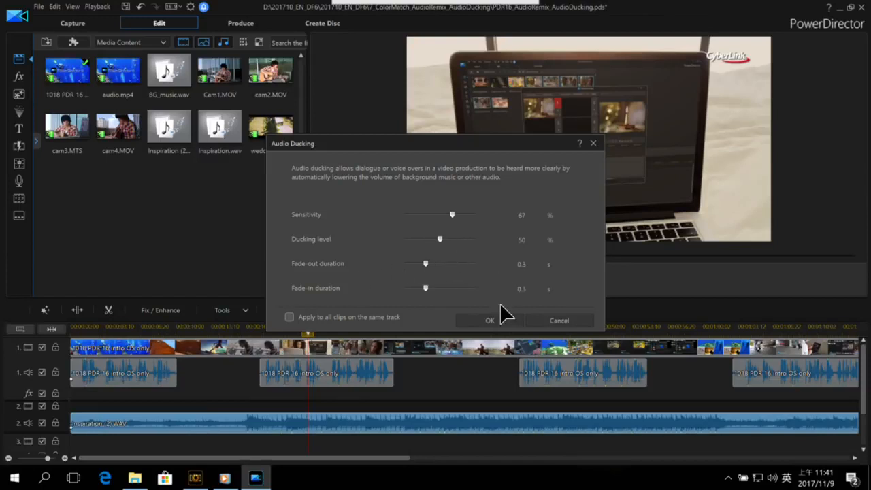
click(500, 322)
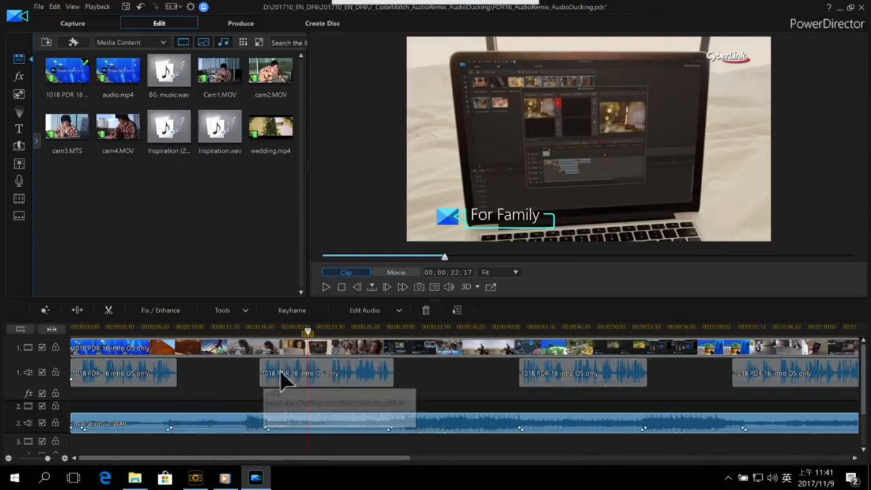
Play the movie from 00;00;17;05 to hear the ducked music during and after the second voice-over clip
click(251, 330)
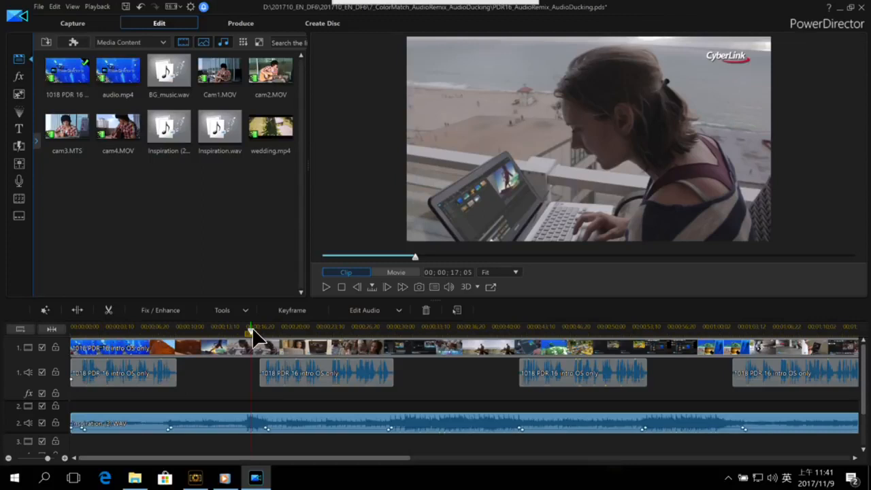
key(space)
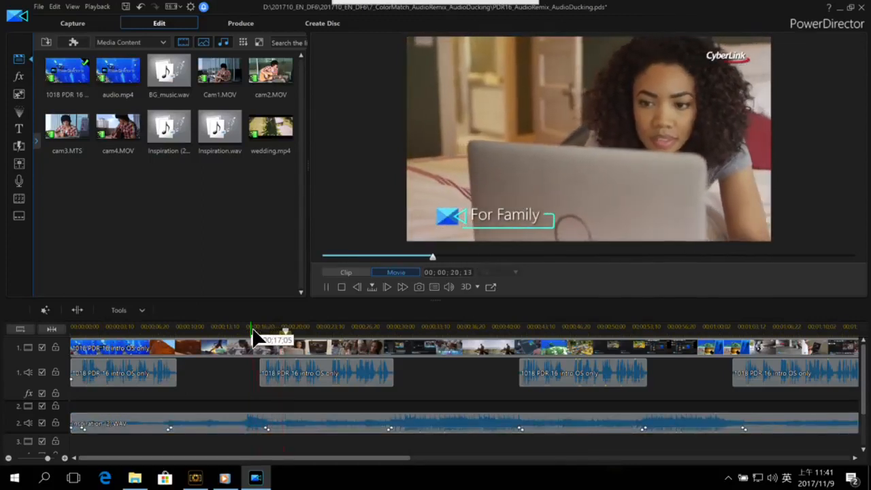
key(space)
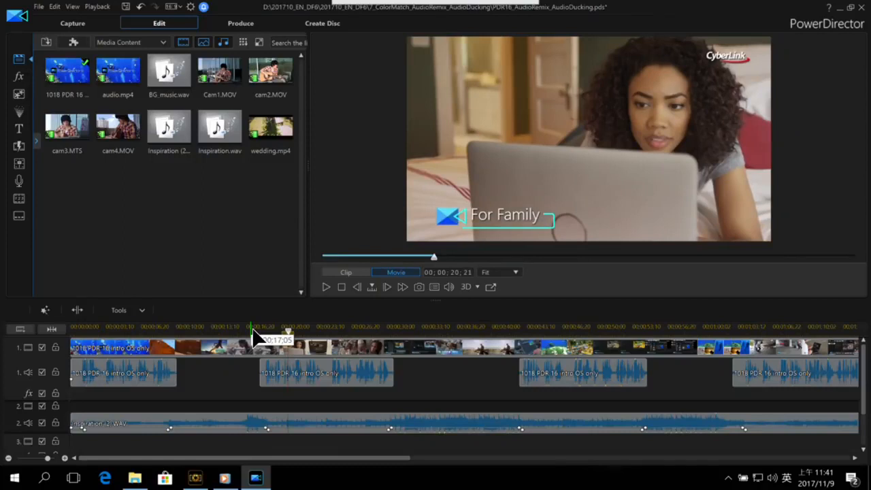
key(space)
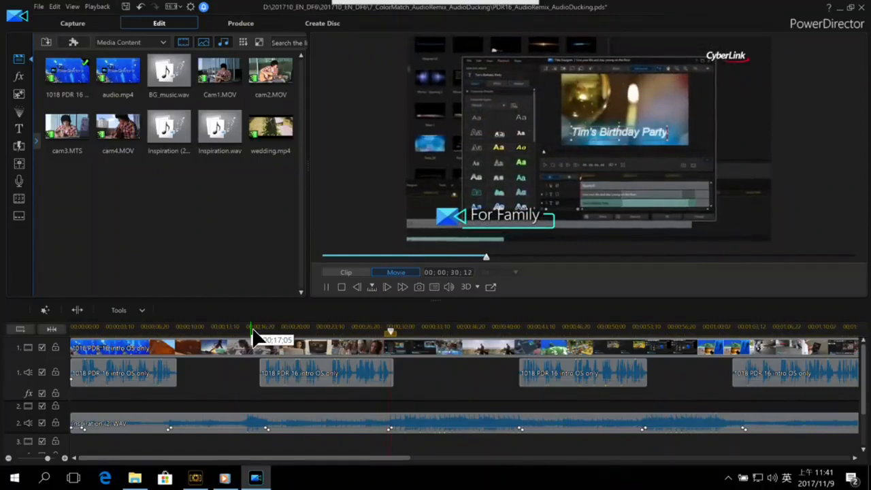
key(space)
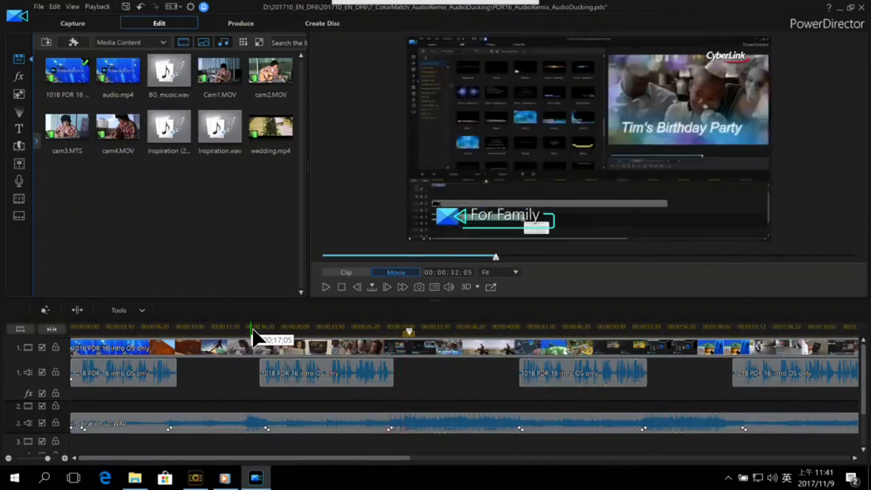
key(space)
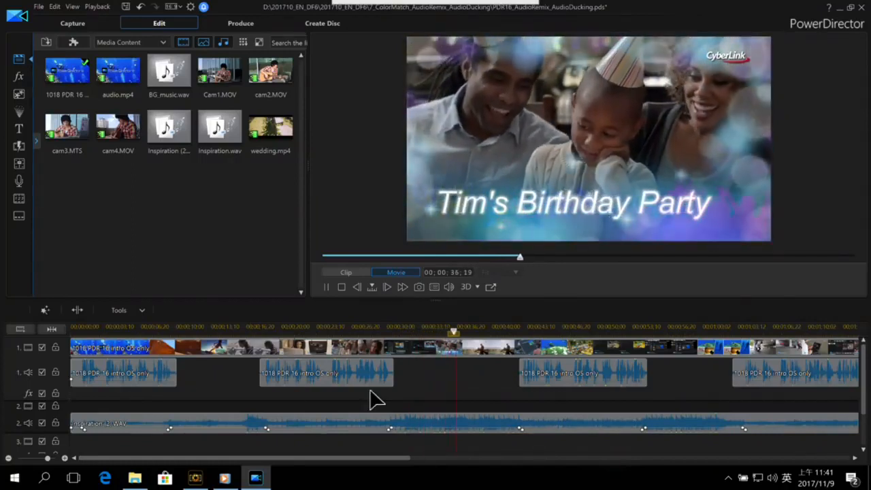
key(space)
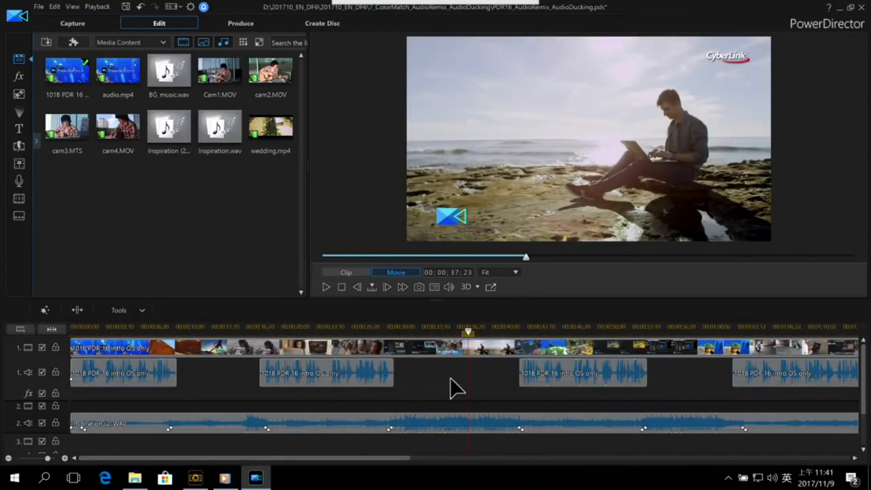
Reapply Audio Ducking to the Inspiration (2).WAV clip with 67% sensitivity, 50% ducking level and 0.3 s fade-out and fade-in durations
scroll(454, 387, down, 3)
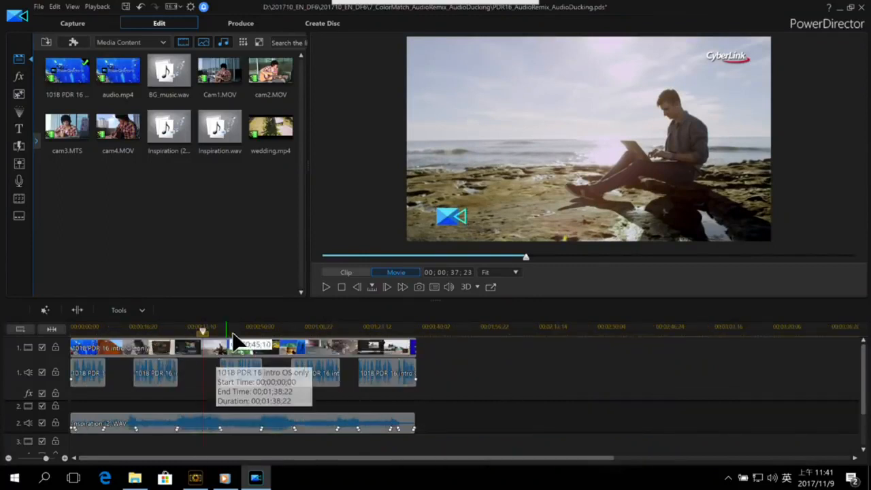
click(232, 406)
click(241, 418)
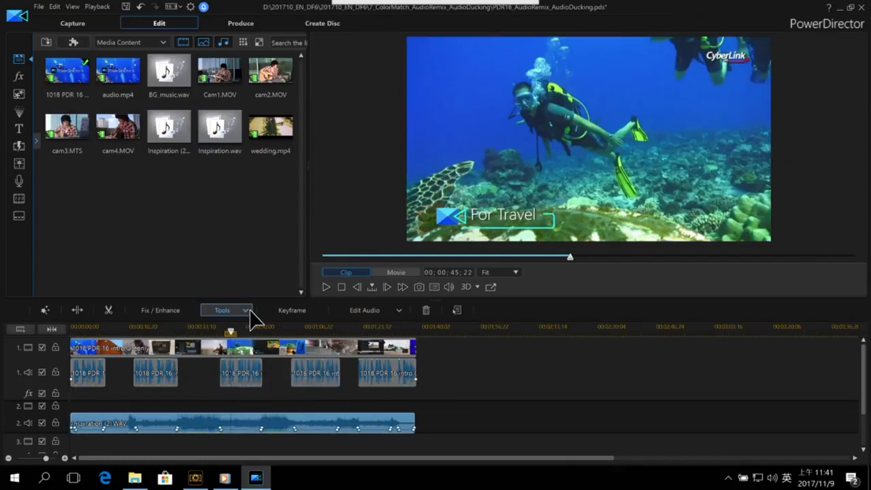
click(249, 309)
click(238, 333)
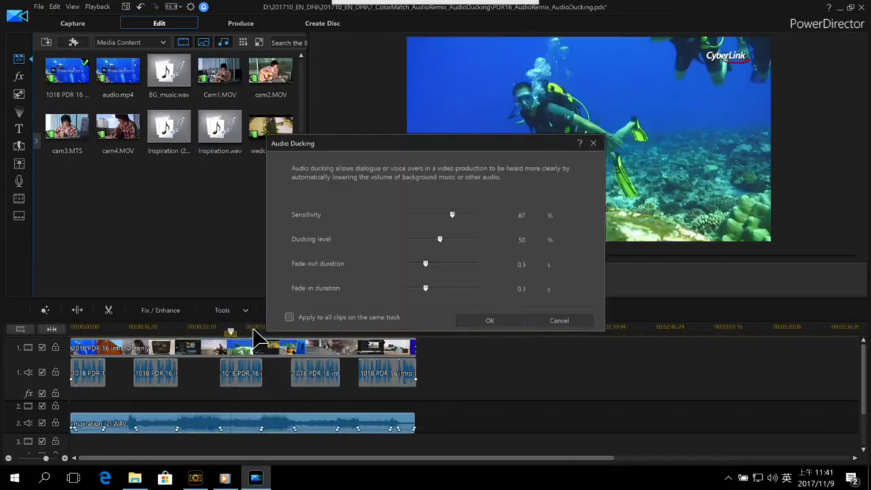
click(497, 322)
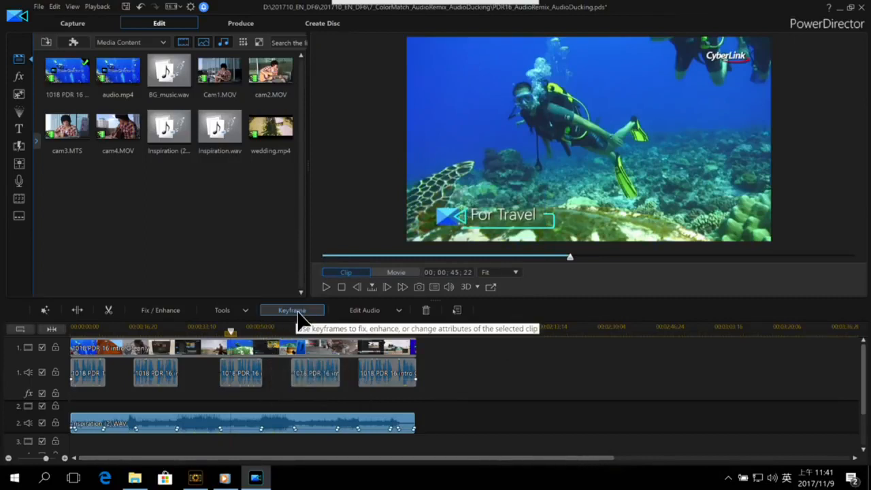
mouse_move(379, 6)
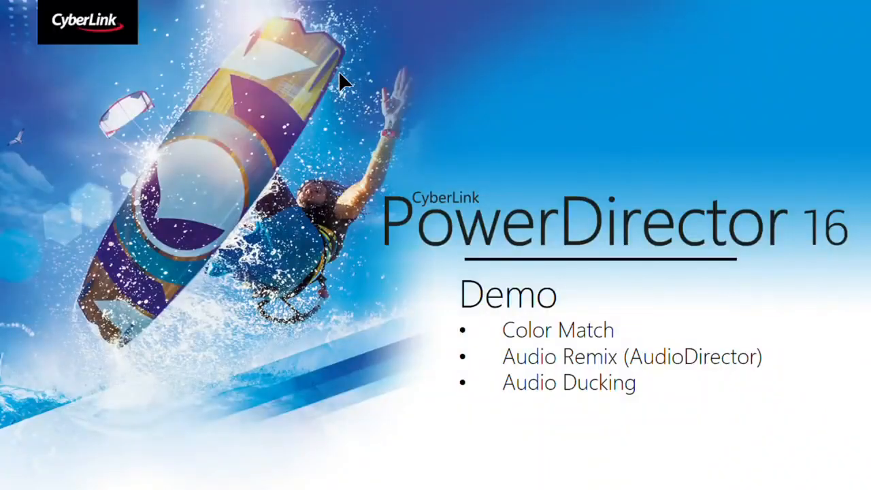
click(13, 190)
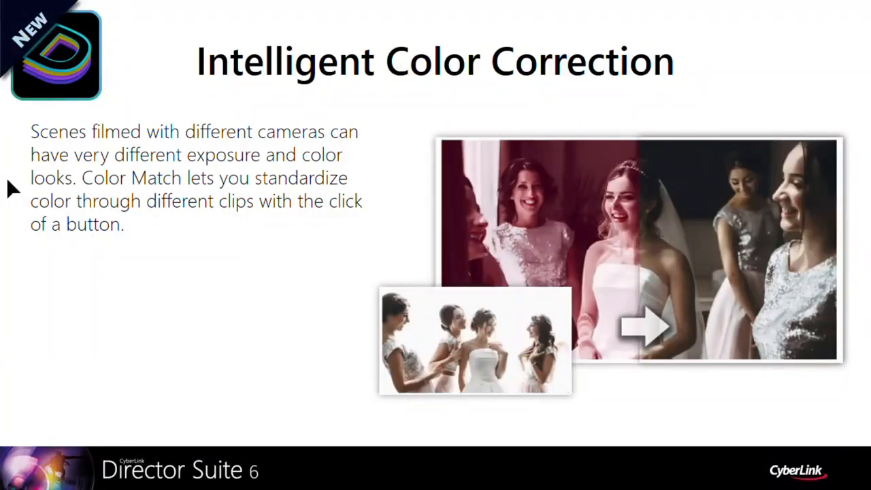
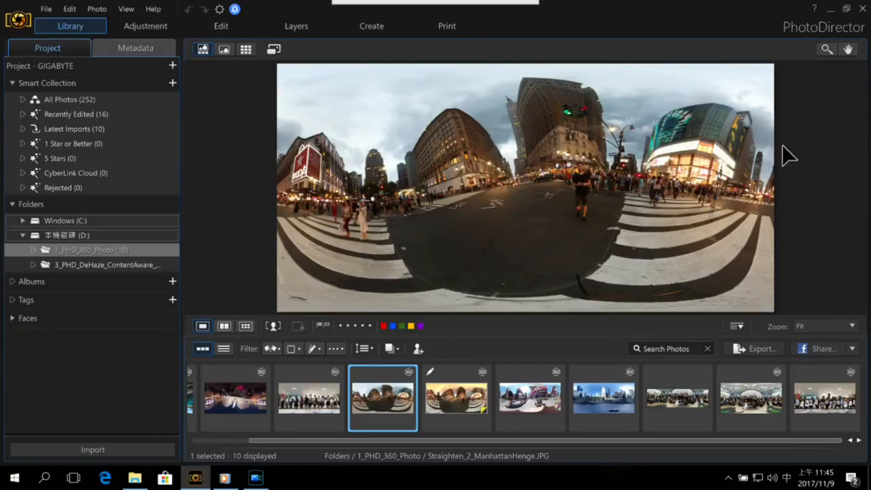
Open Straighten_2_ManhattanHenge.JPG for 360º viewing and editing, and look around the street scene to examine its horizon
right_click(389, 398)
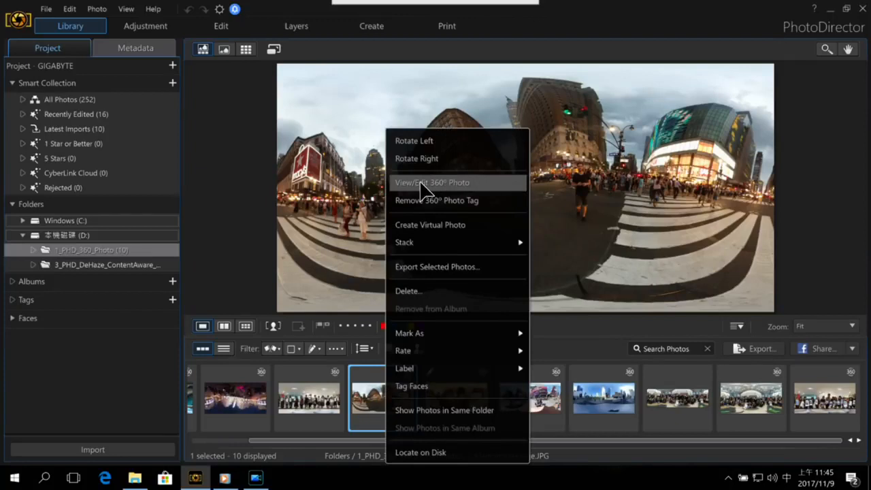
click(498, 193)
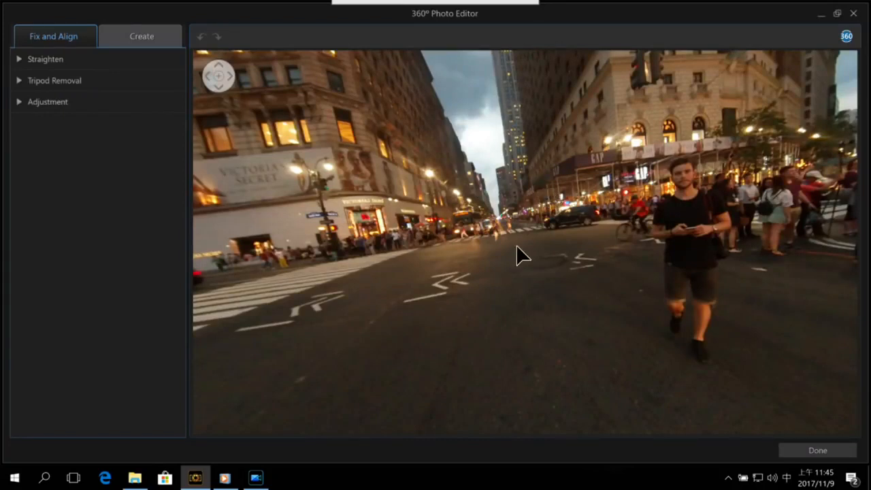
drag(628, 219, 509, 235)
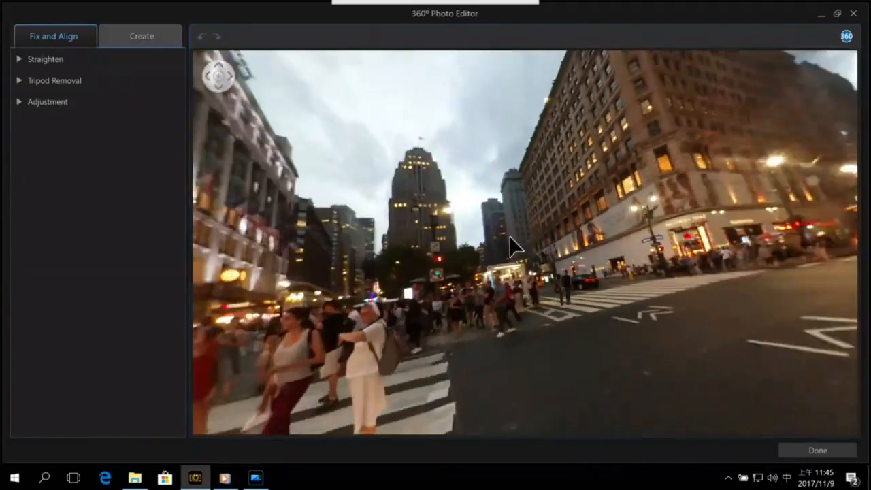
drag(611, 231, 598, 239)
drag(677, 245, 513, 256)
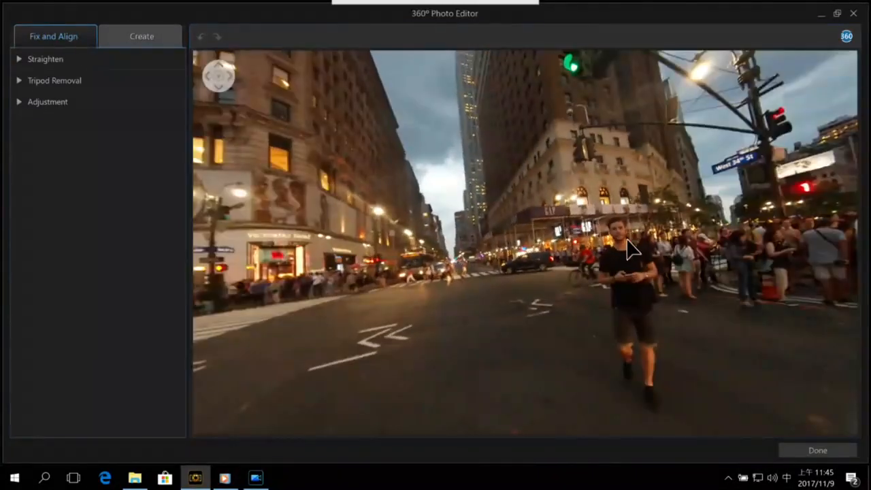
drag(626, 239, 609, 247)
drag(533, 240, 556, 240)
drag(586, 213, 494, 169)
click(221, 79)
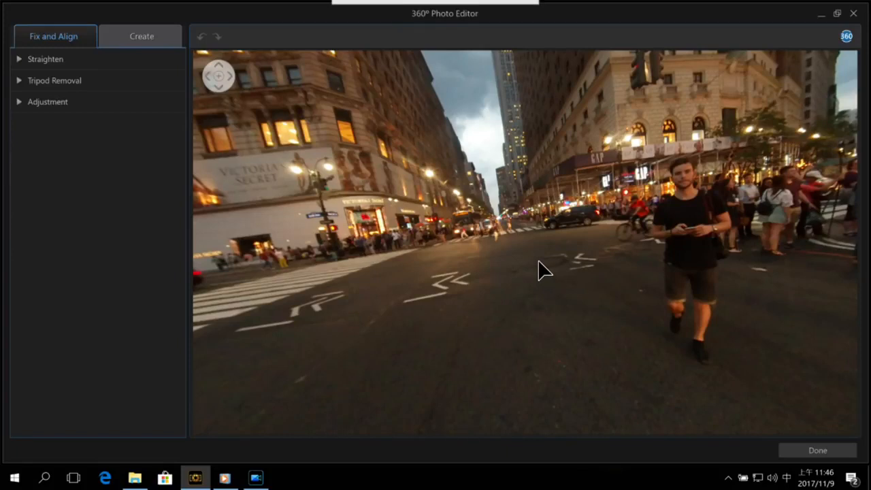
Straighten the 360º photo by levelling the horizon in the front and left views, check it against the grid and save the correction
click(23, 59)
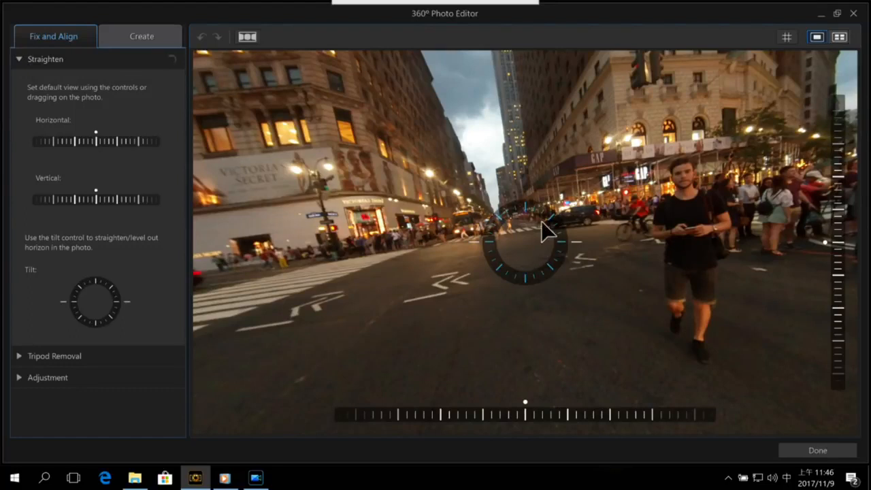
drag(561, 236, 564, 240)
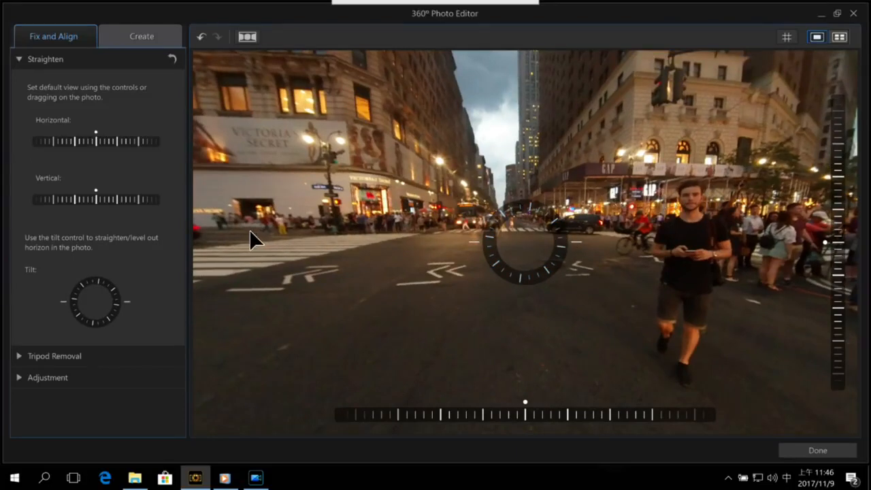
click(841, 38)
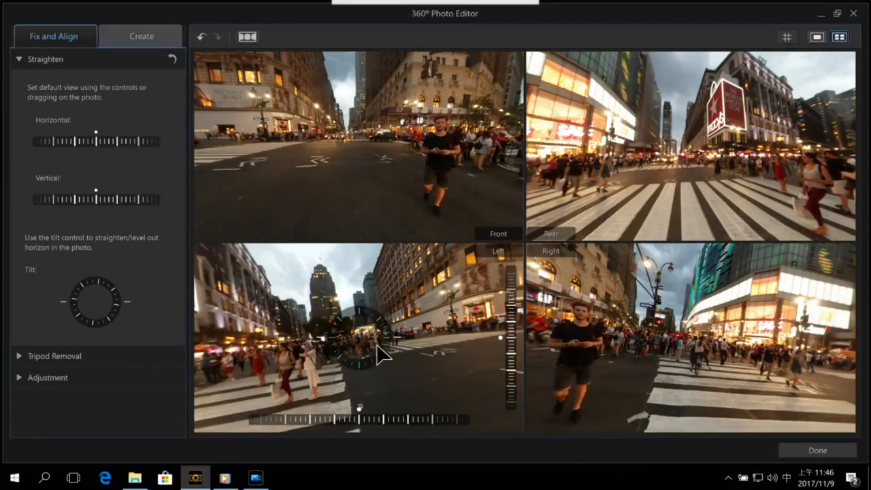
drag(389, 333, 390, 335)
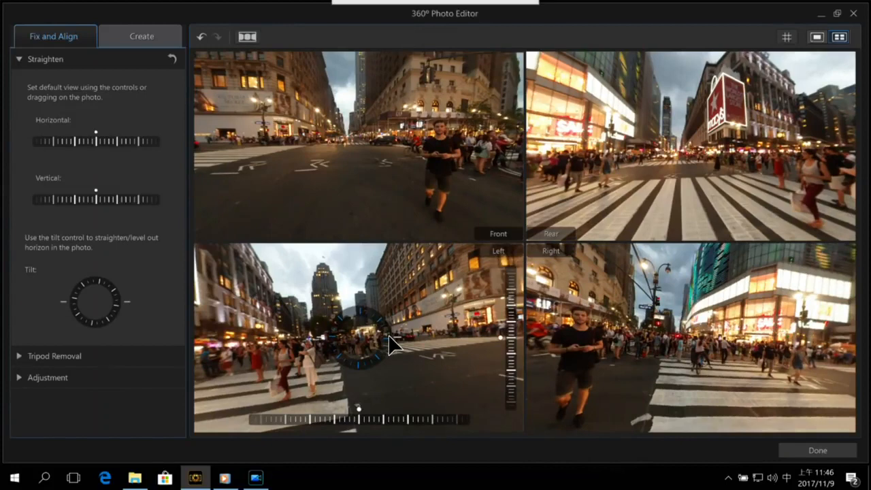
drag(389, 335, 389, 338)
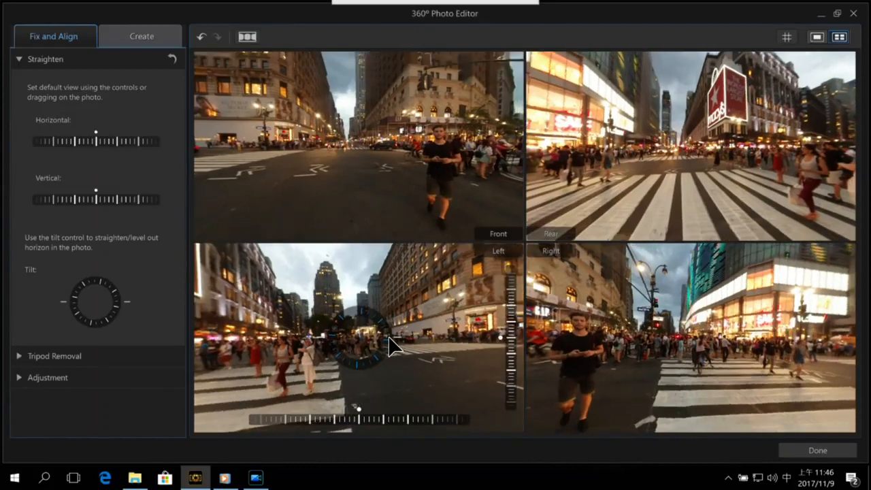
click(787, 37)
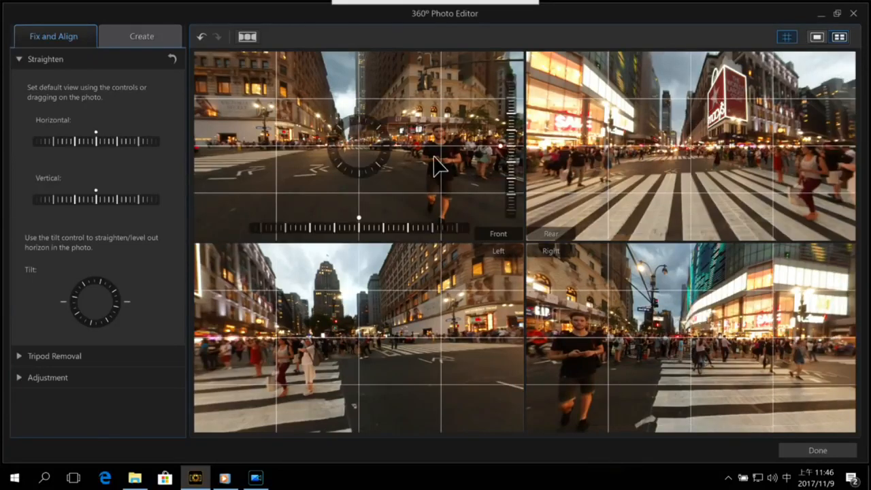
click(824, 452)
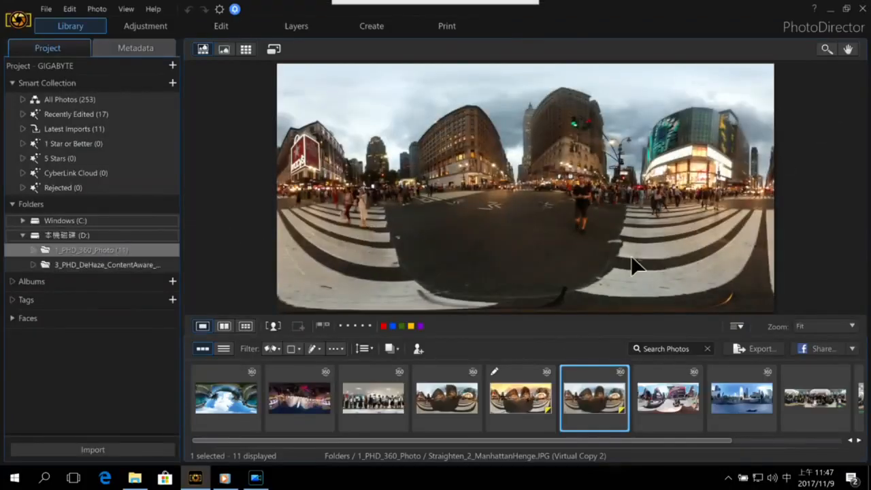
right_click(626, 282)
click(835, 95)
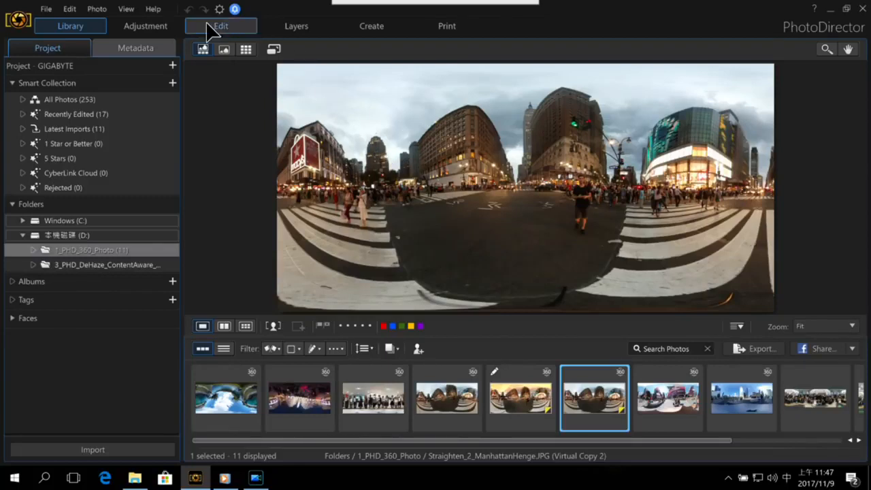
Add a vertical gradient mask over the sky and upper buildings of the straightened photo for a regional adjustment
click(168, 24)
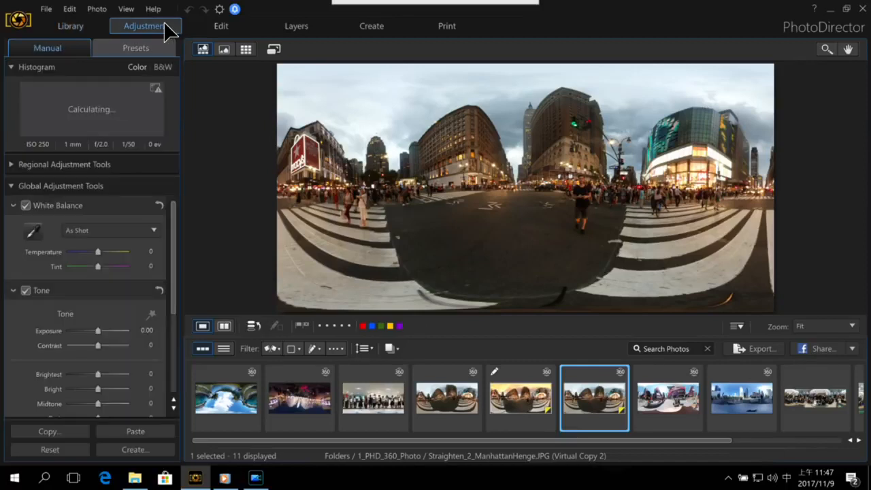
click(21, 165)
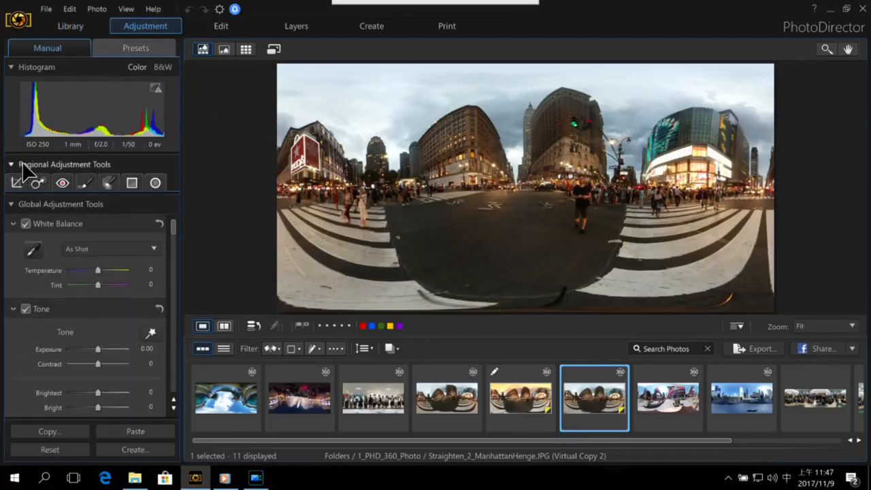
click(135, 181)
drag(509, 109, 511, 245)
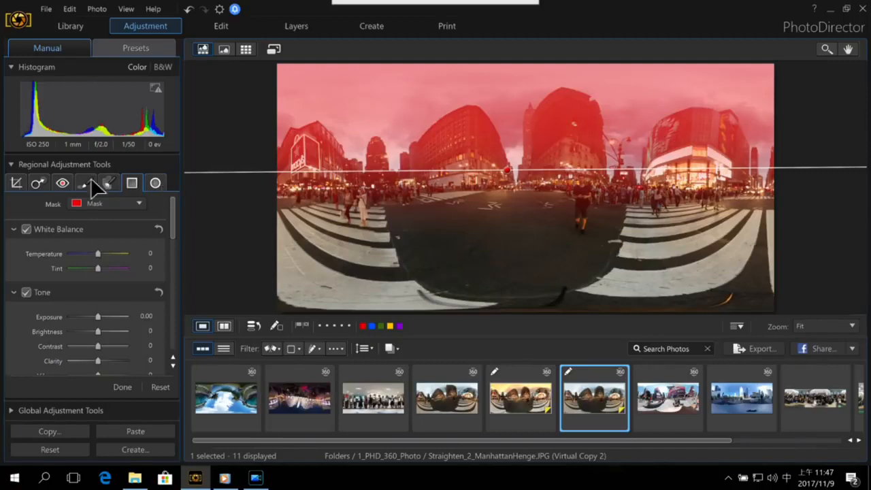
Give the masked sky a sunset look with temperature 40, tint 44 and exposure -0.49
drag(103, 253, 116, 268)
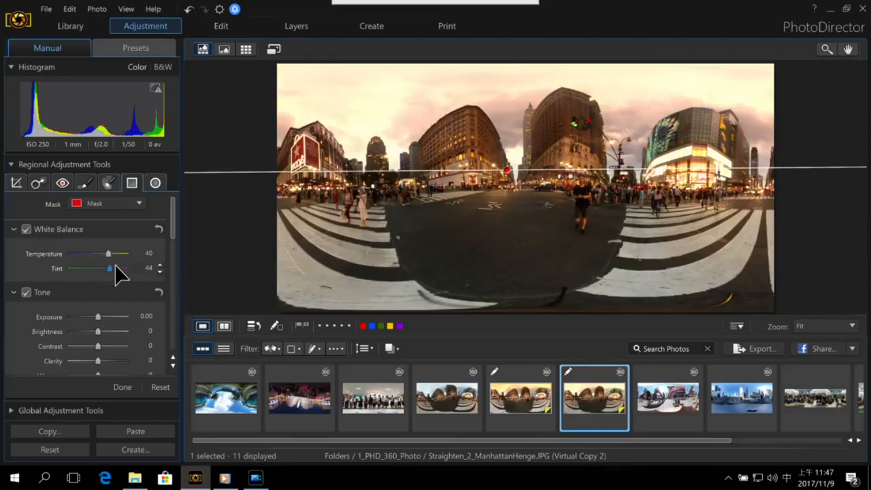
drag(174, 222, 174, 226)
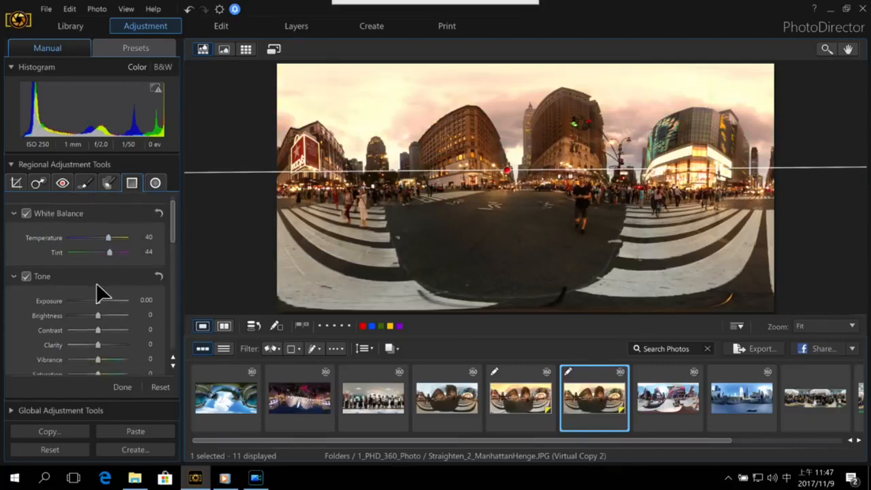
drag(98, 300, 96, 301)
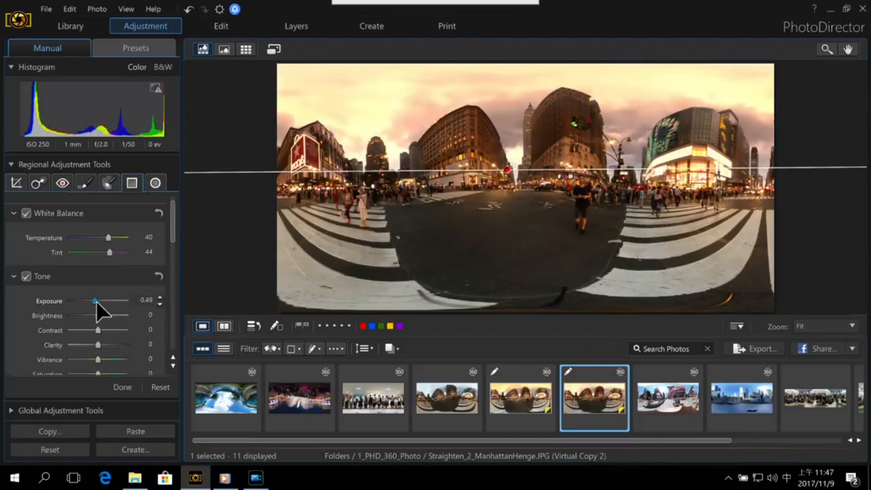
scroll(179, 230, down, 1)
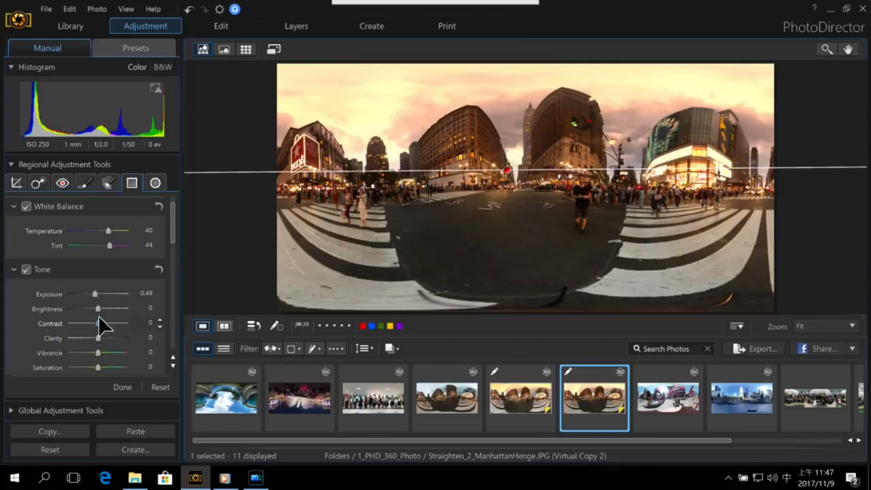
scroll(175, 248, down, 4)
scroll(136, 200, up, 5)
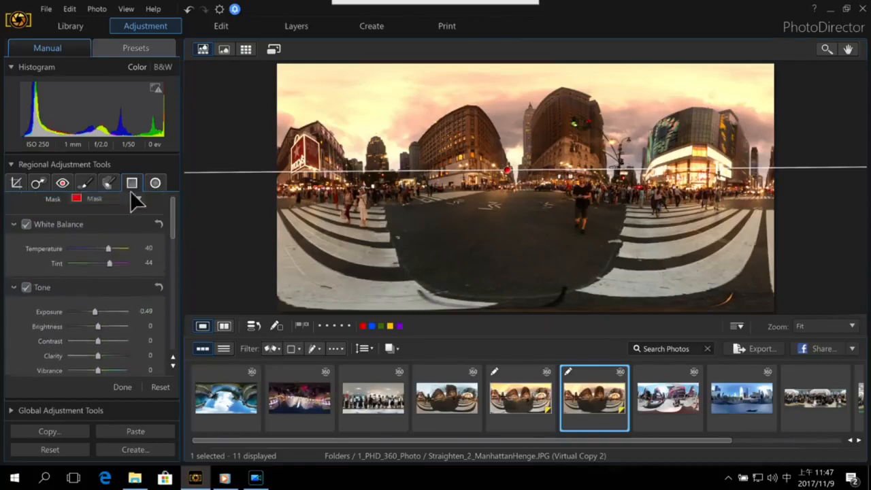
Apply a global HDR effect to the photo with glow strength 48 and edge strength 22
click(12, 165)
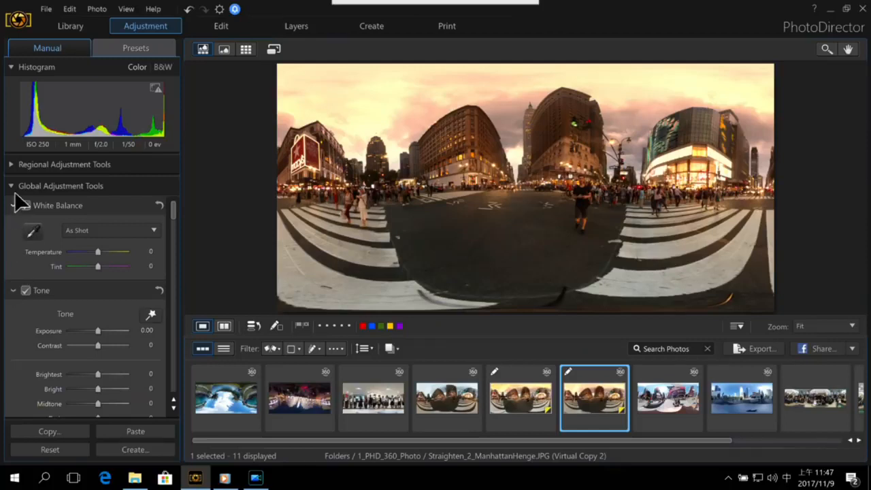
drag(175, 212, 175, 239)
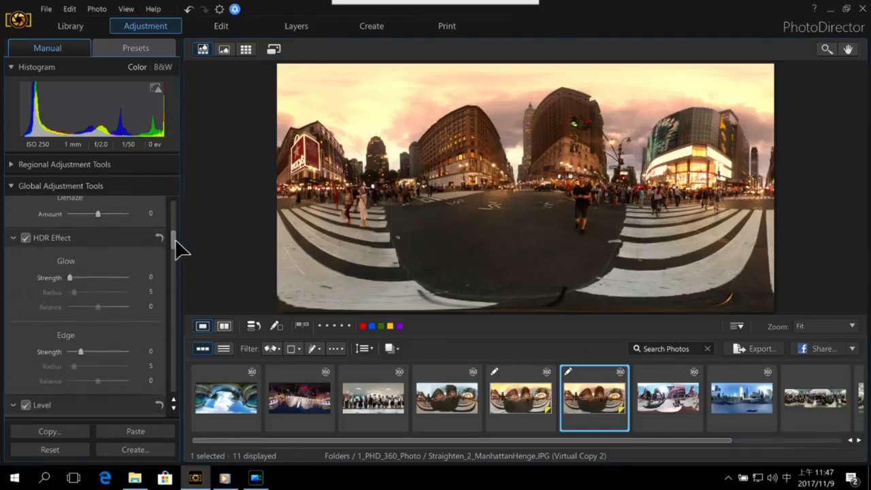
scroll(74, 261, down, 1)
click(98, 262)
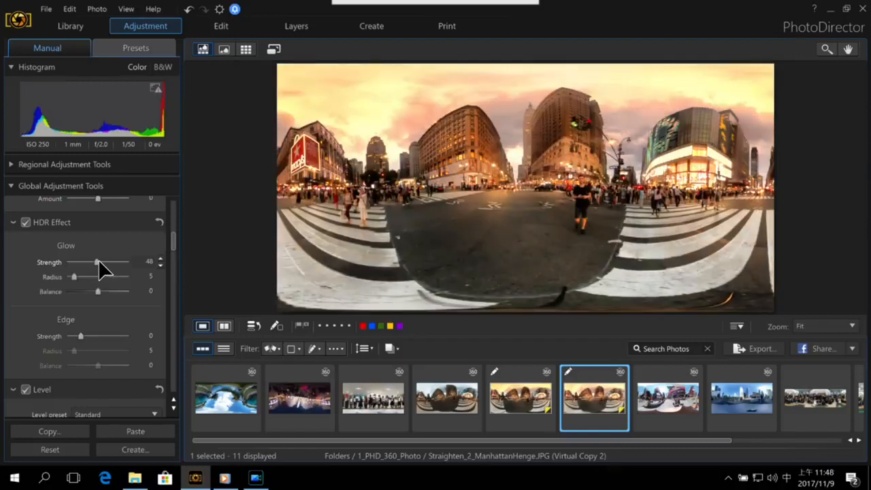
click(101, 336)
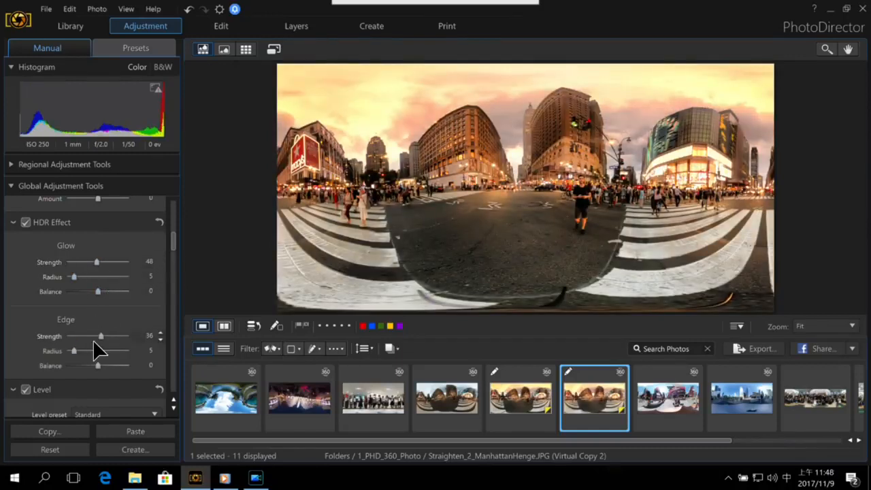
drag(100, 337, 96, 336)
View the adjusted copy of the photo in the 360º Photo Editor, look around the scene and sky, and close the editor
right_click(580, 382)
click(656, 183)
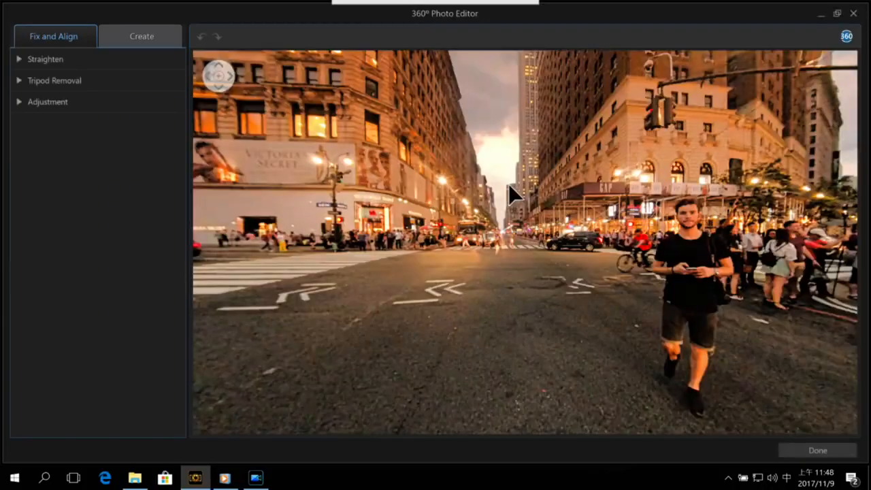
drag(658, 141, 490, 155)
drag(560, 163, 459, 182)
drag(592, 197, 523, 230)
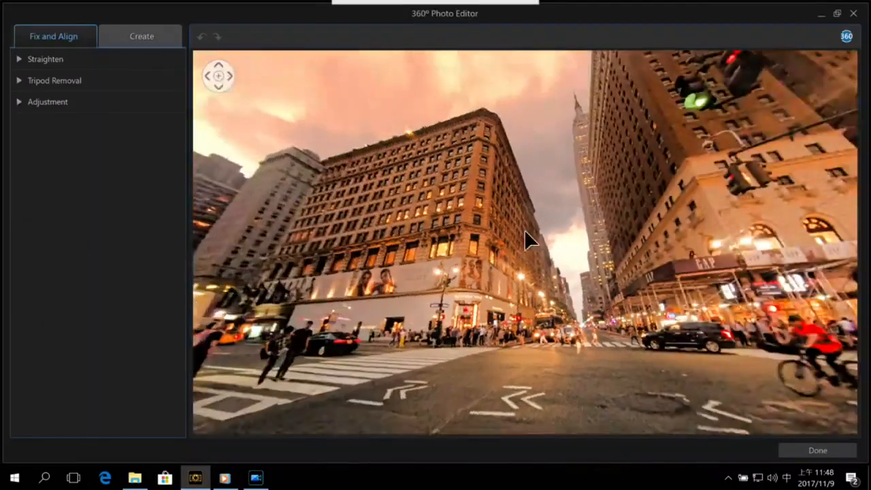
drag(460, 202, 603, 285)
click(831, 453)
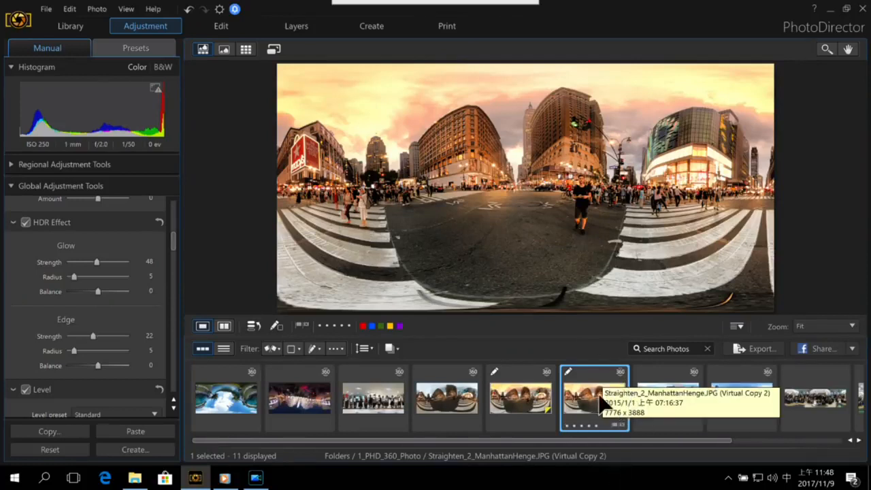
Show the available sharing destinations for the adjusted street photo and dismiss the list
click(853, 348)
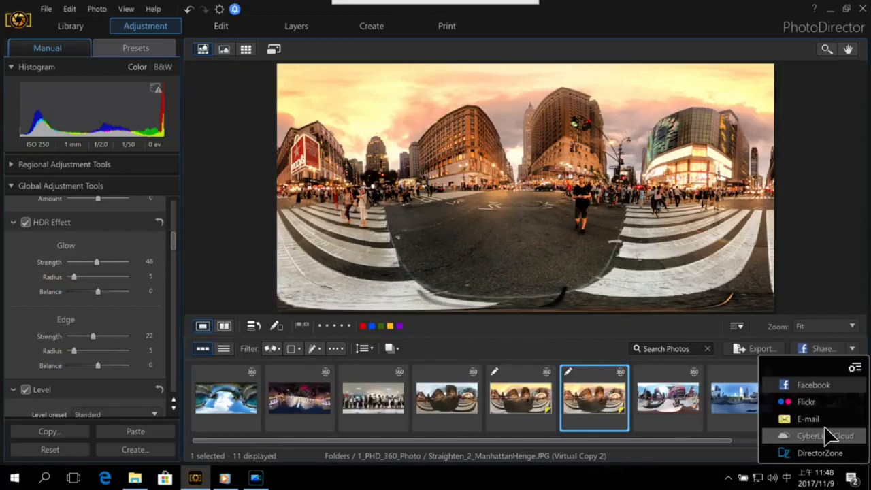
click(585, 374)
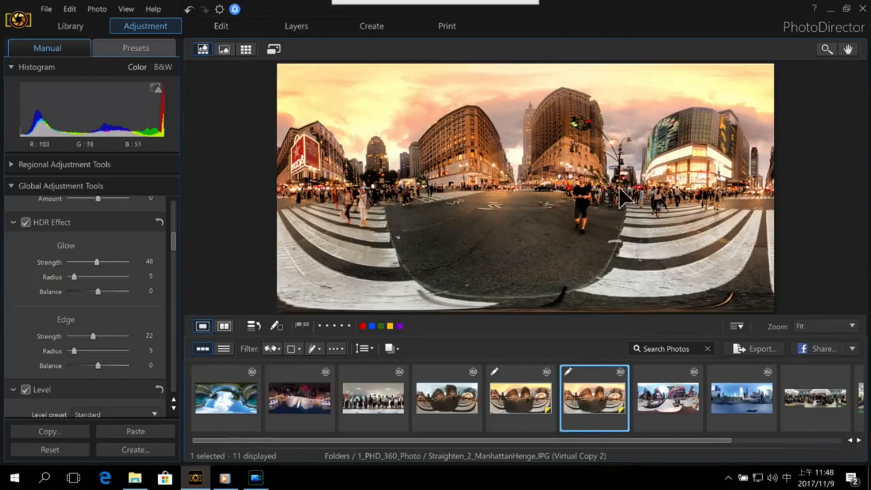
Open the group photo Tripod_Little_Planet_2.jpg in the 360º Photo Editor
scroll(596, 396, down, 1)
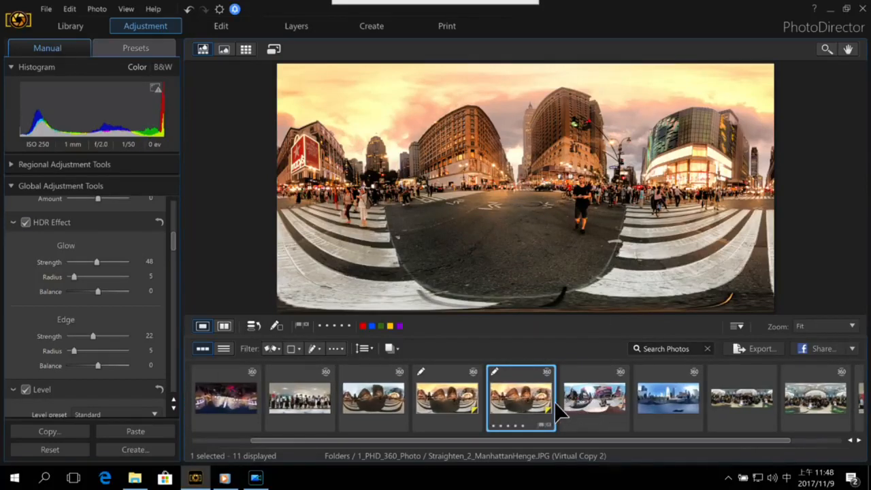
scroll(553, 401, down, 1)
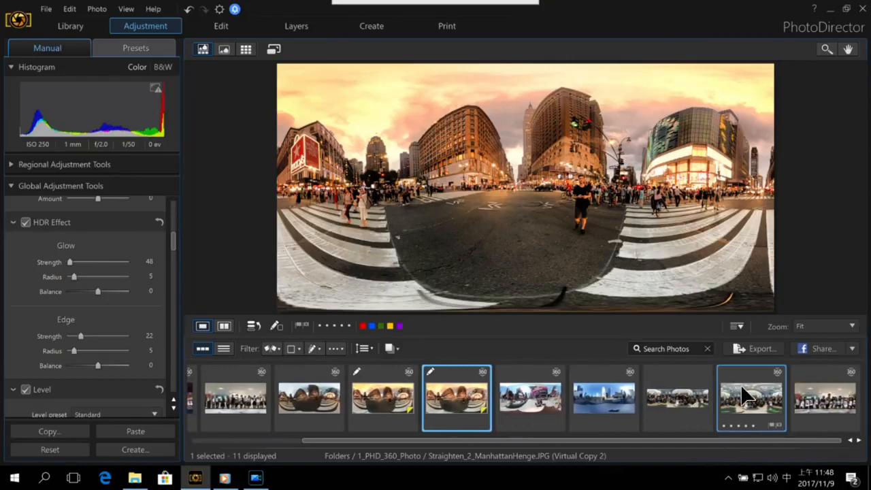
click(746, 396)
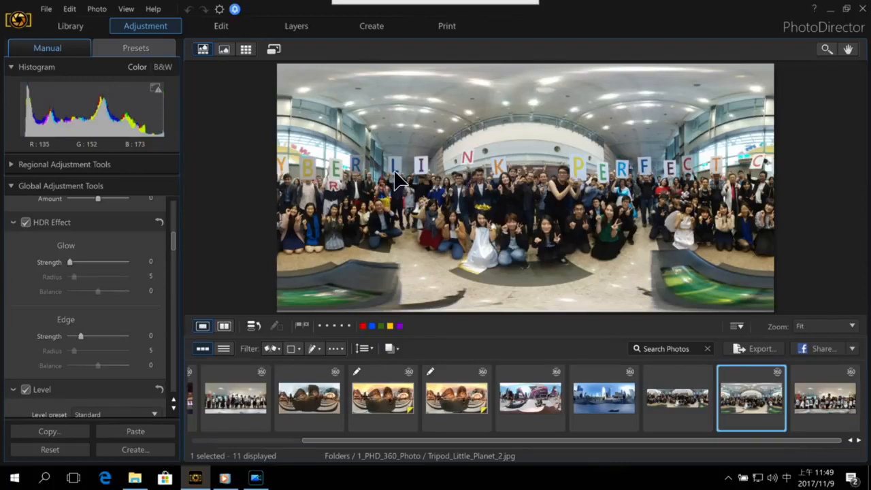
right_click(740, 387)
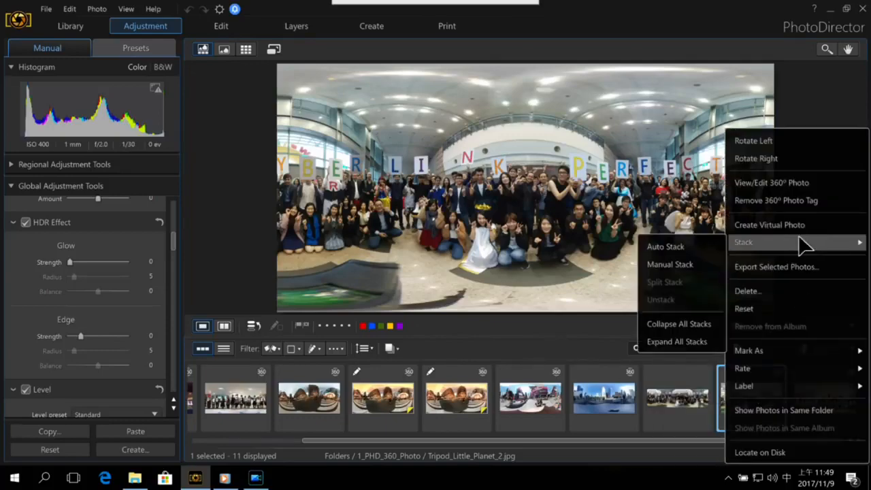
click(793, 188)
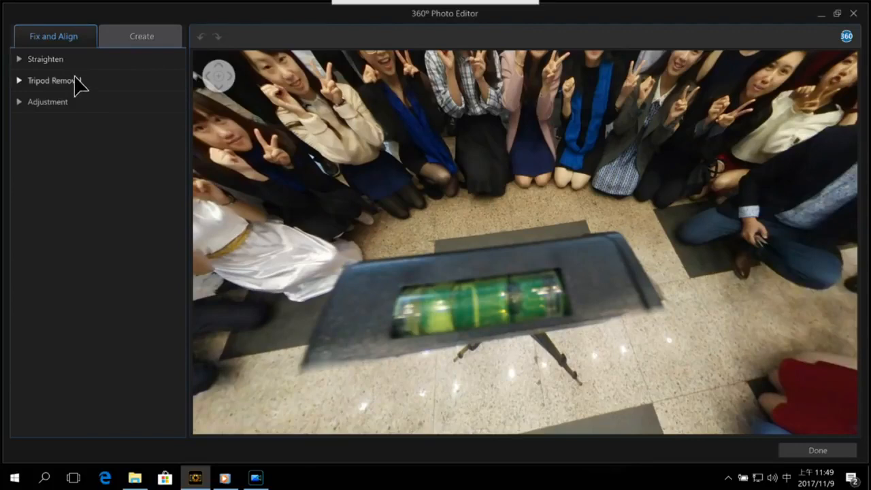
Enable tripod removal at the south pole, try the Blur cover, and use a reflective bubble of size 83
click(21, 81)
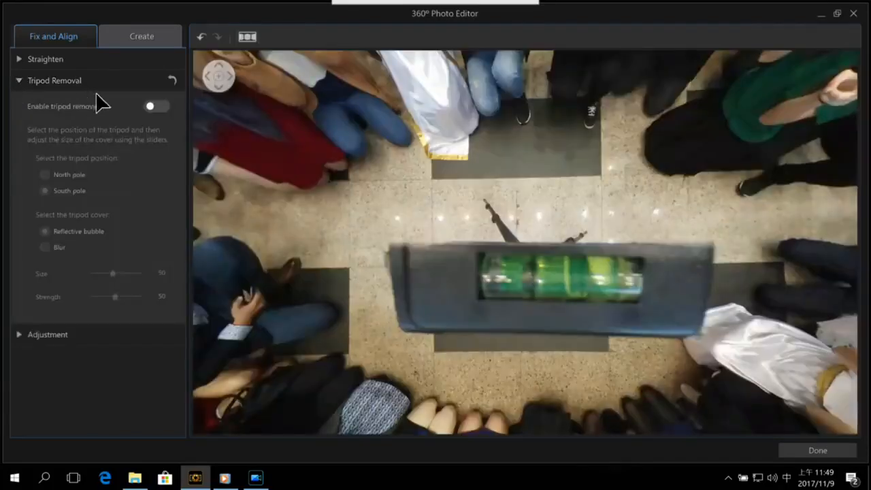
click(156, 107)
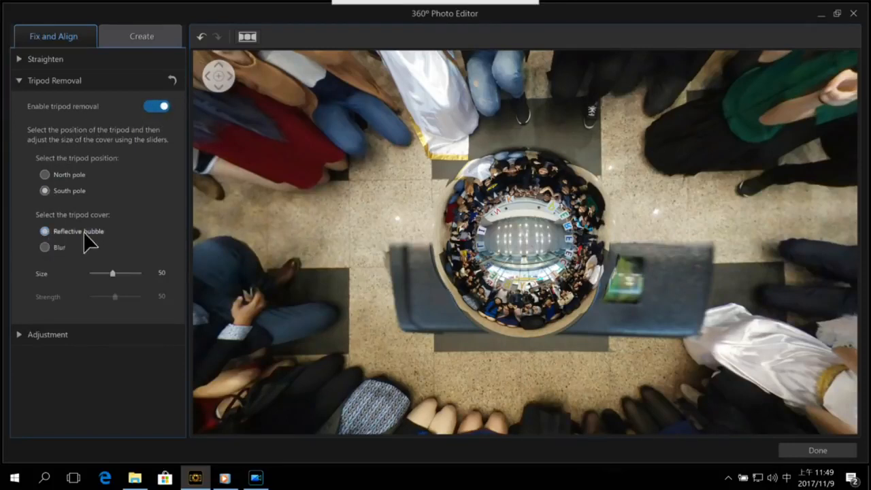
click(46, 247)
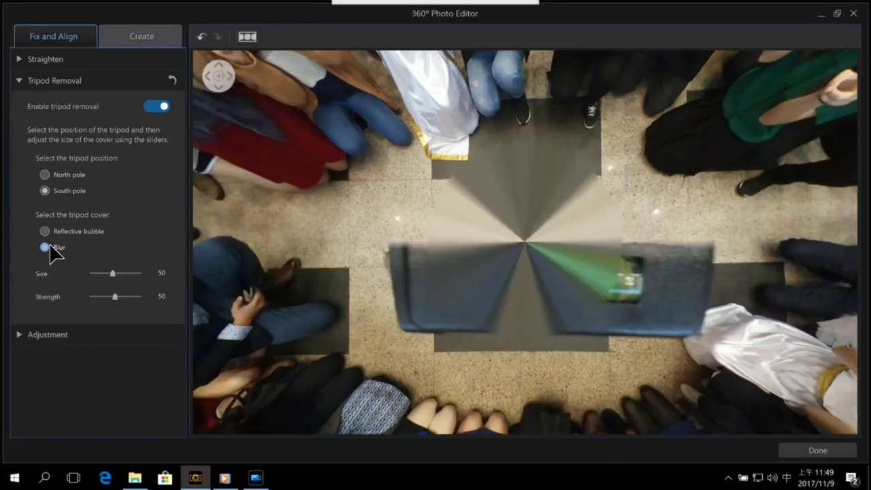
drag(113, 274, 134, 275)
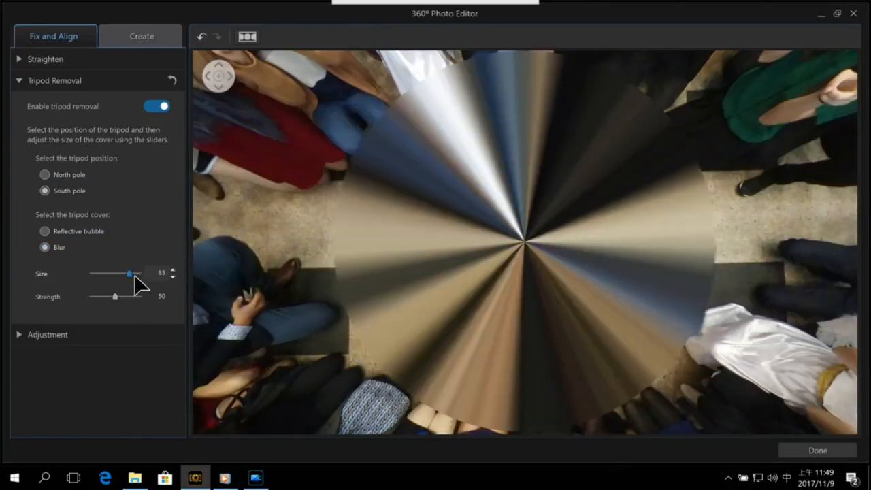
click(44, 232)
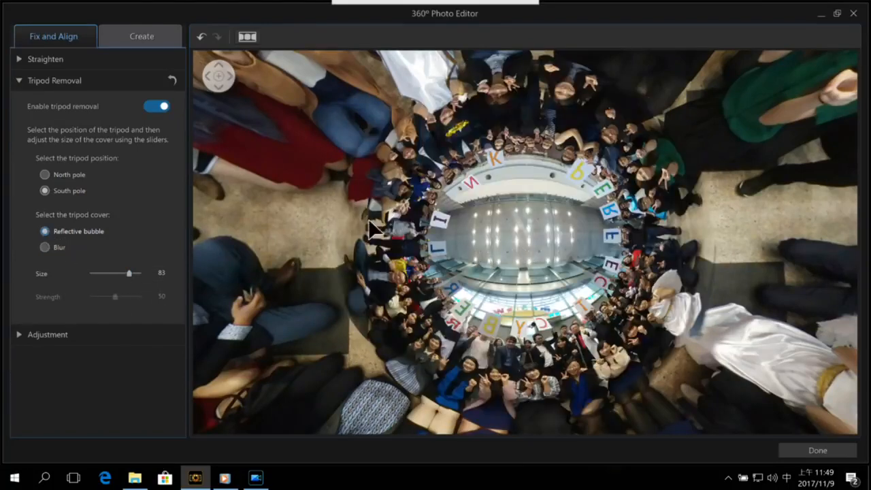
Look around the reflective bubble and the surrounding group of people in the 360º view
drag(587, 177, 481, 298)
drag(380, 254, 450, 260)
mouse_move(466, 203)
mouse_down()
mouse_move(483, 209)
mouse_move(469, 224)
mouse_move(418, 219)
mouse_move(542, 280)
mouse_move(451, 315)
mouse_up()
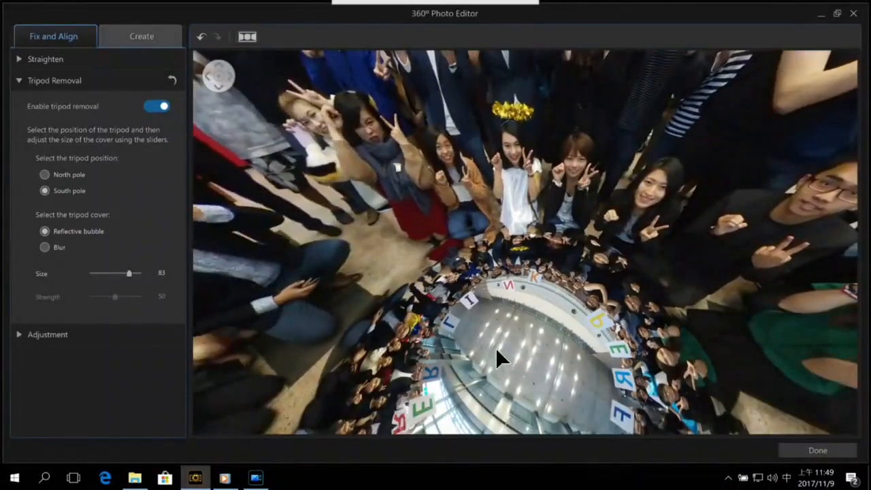
drag(571, 178, 525, 253)
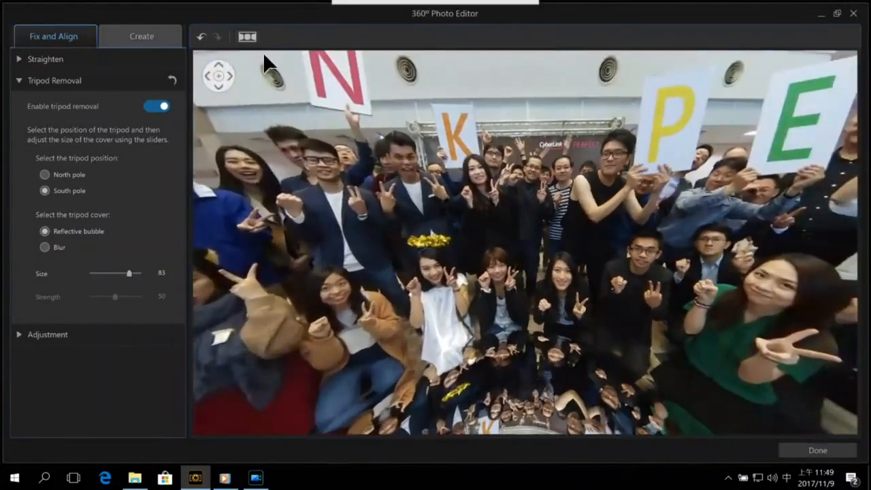
Turn the group photo into a Little Planet and rotate it to 117
click(143, 37)
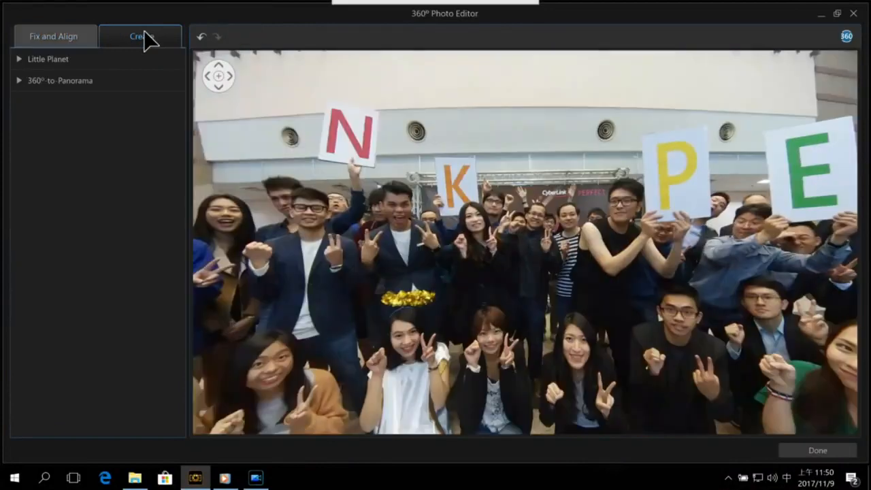
click(21, 59)
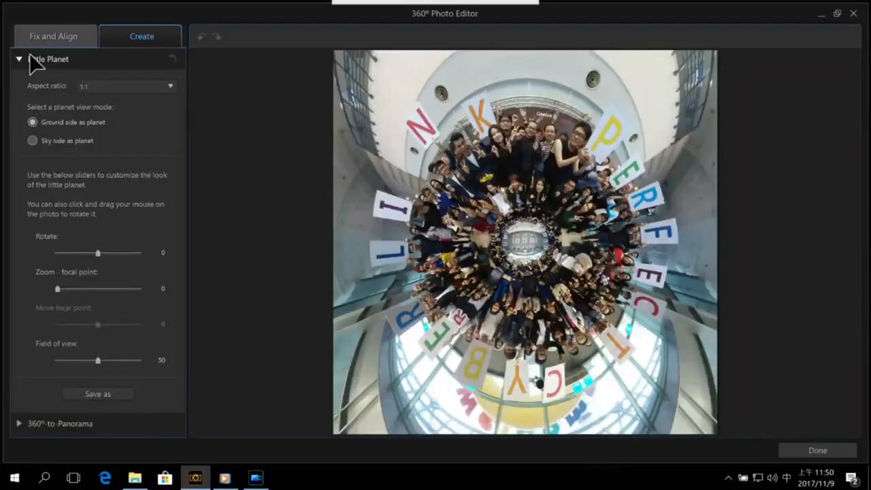
drag(680, 155, 696, 262)
drag(638, 173, 639, 284)
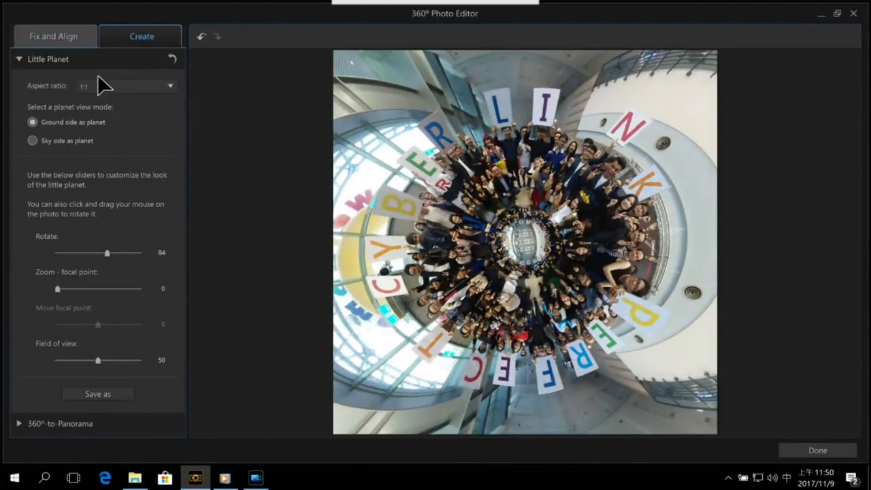
drag(479, 117, 569, 136)
Try the 16:9 aspect ratio and the sky side as planet, restoring 1:1 and the ground side
click(134, 87)
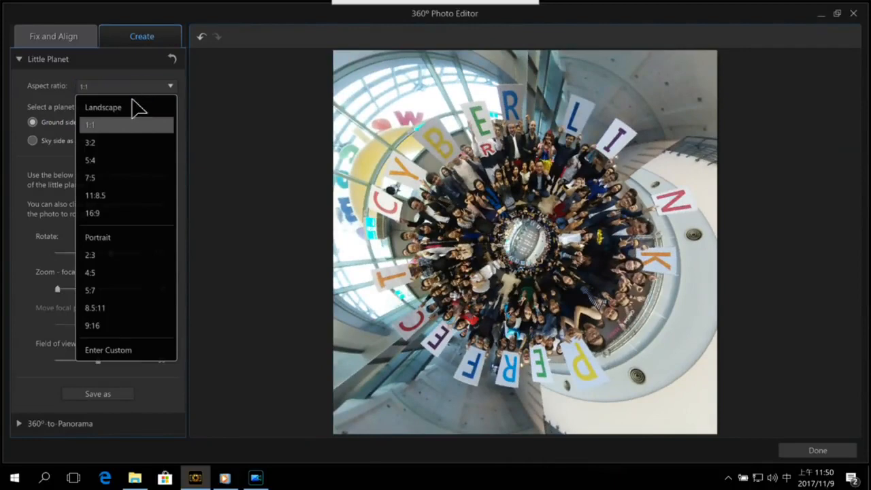
click(129, 214)
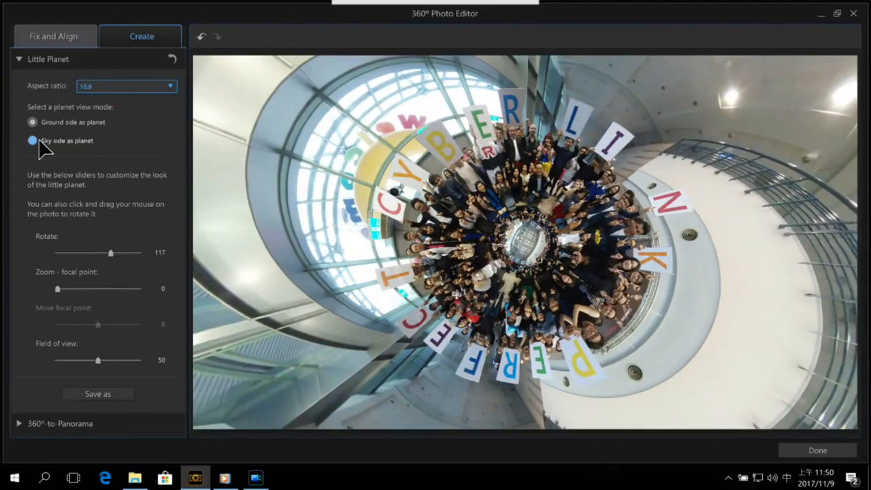
click(123, 85)
click(105, 125)
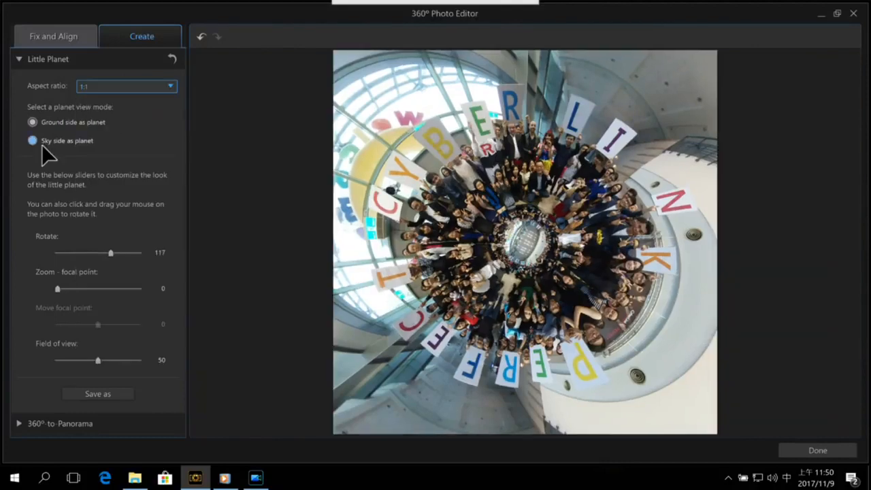
click(33, 139)
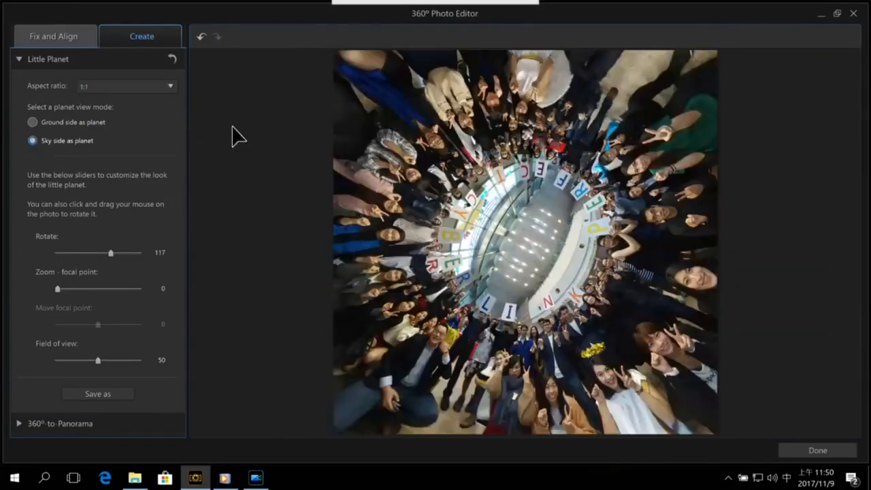
click(38, 121)
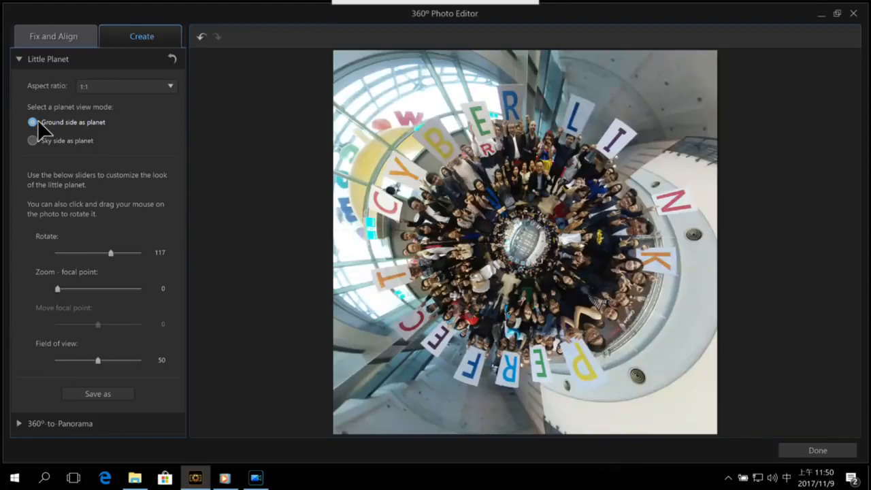
Rotate the little planet to 153 and save it as the JPG file Tripod_Little_Planet_2-3
click(115, 252)
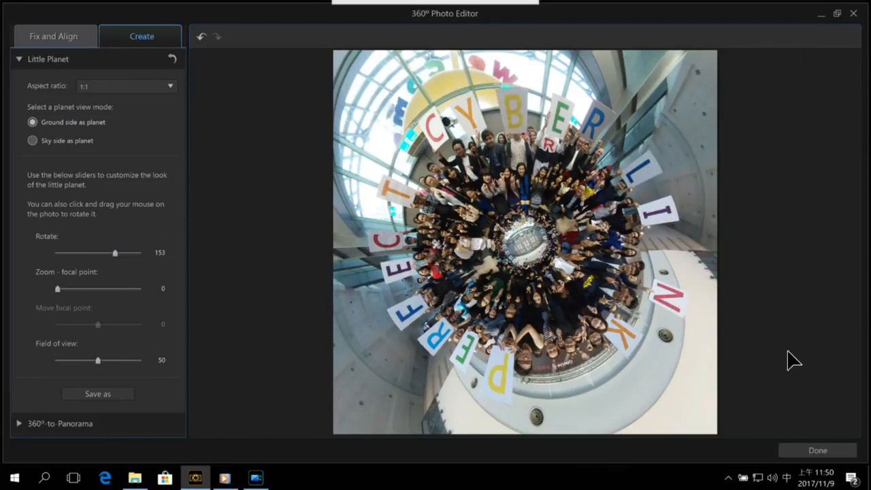
click(818, 450)
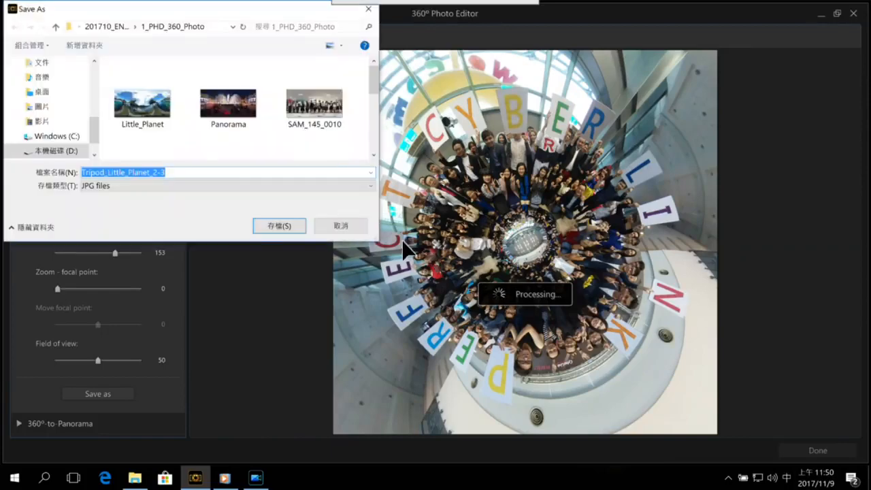
click(269, 225)
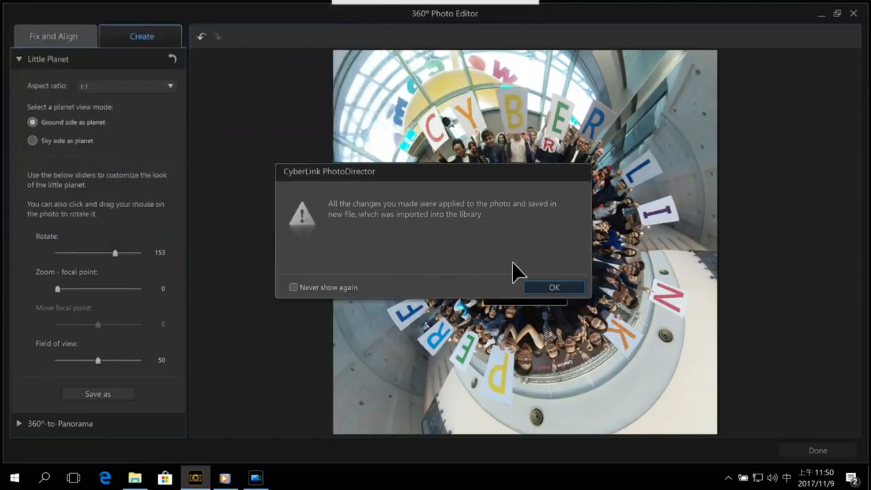
click(558, 287)
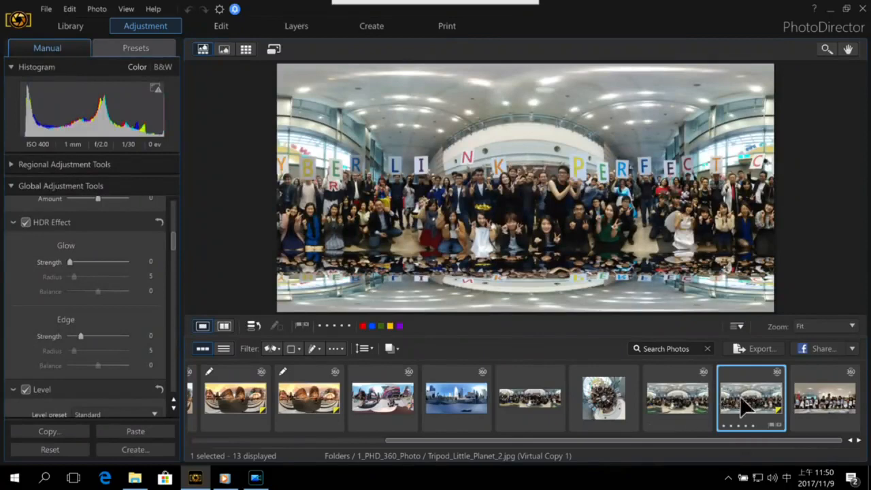
Open the original Tripod_Little_Planet_2.jpg for 360º-to-Panorama conversion, try the Cylinder projection, and choose Equirectangular
click(700, 389)
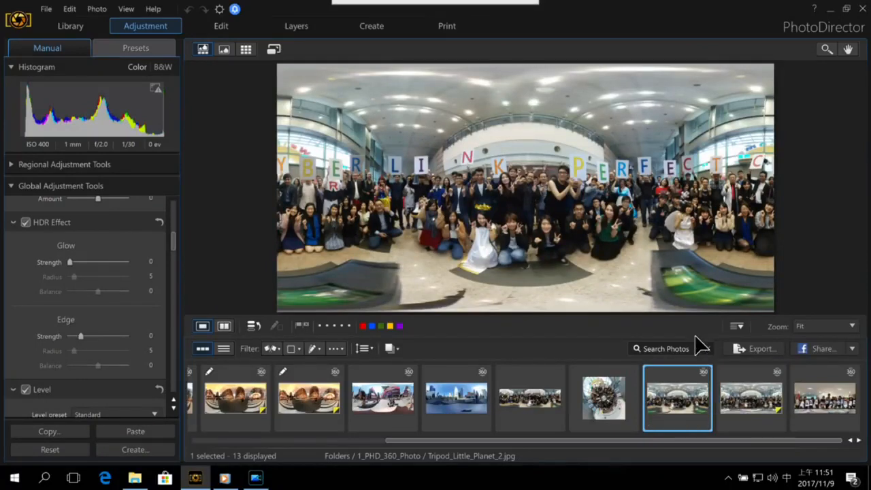
right_click(680, 386)
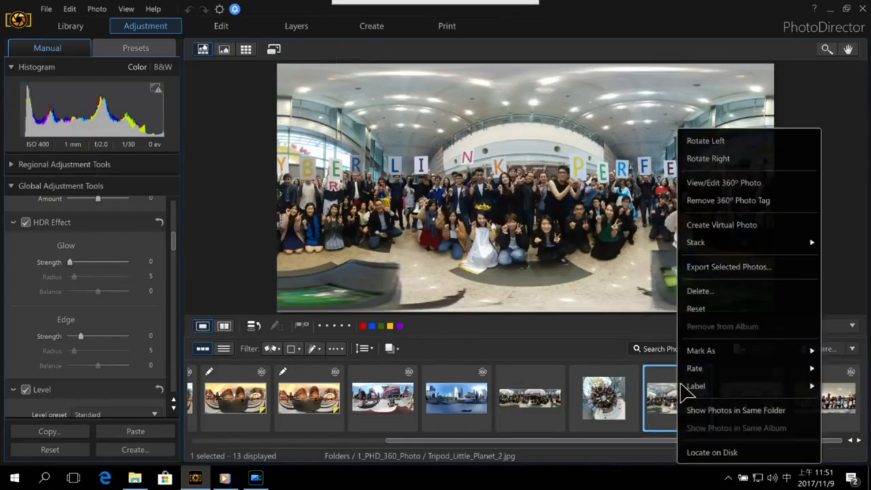
click(755, 183)
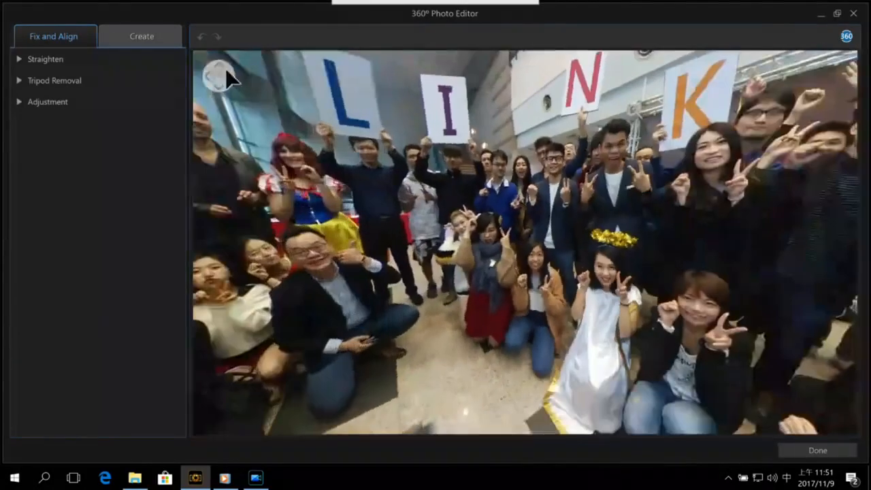
click(140, 37)
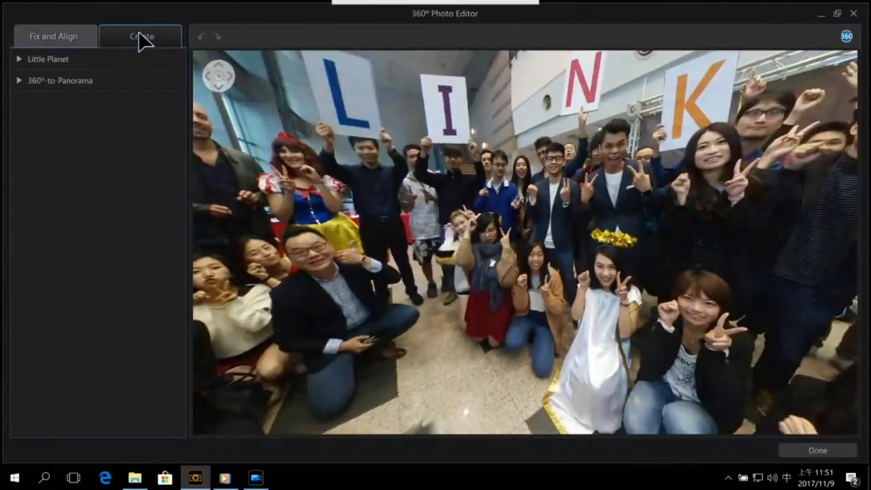
click(21, 81)
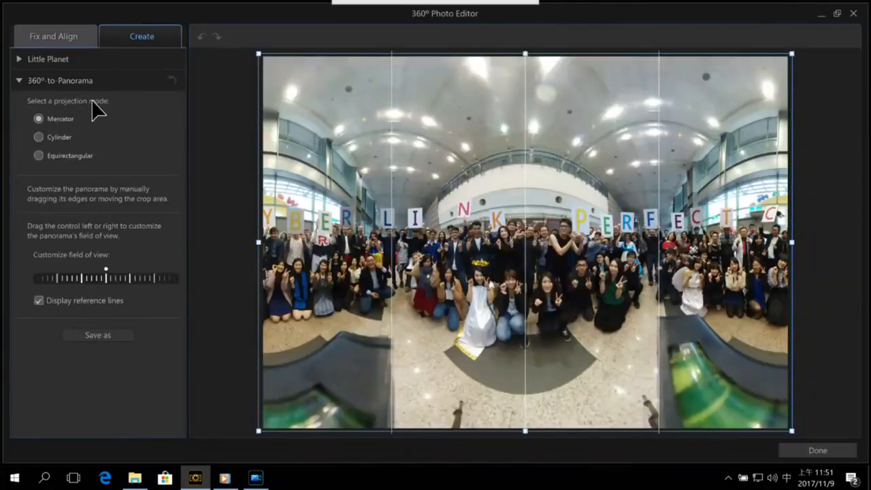
click(52, 132)
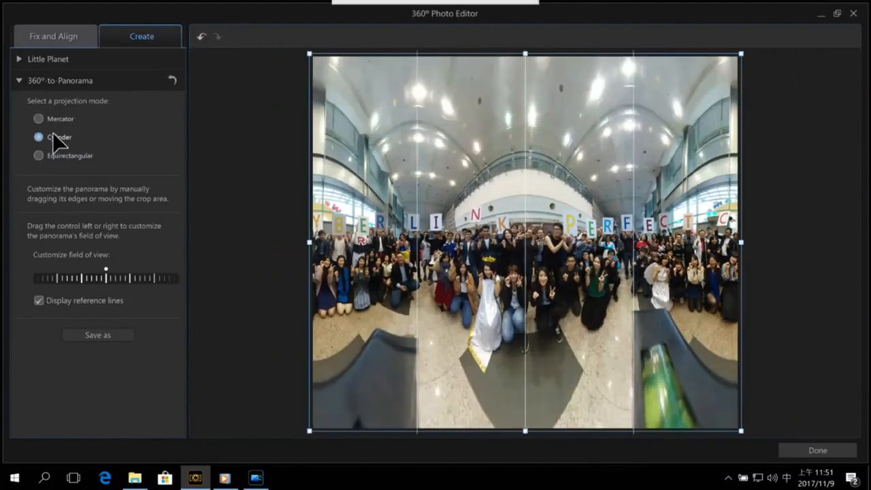
click(41, 156)
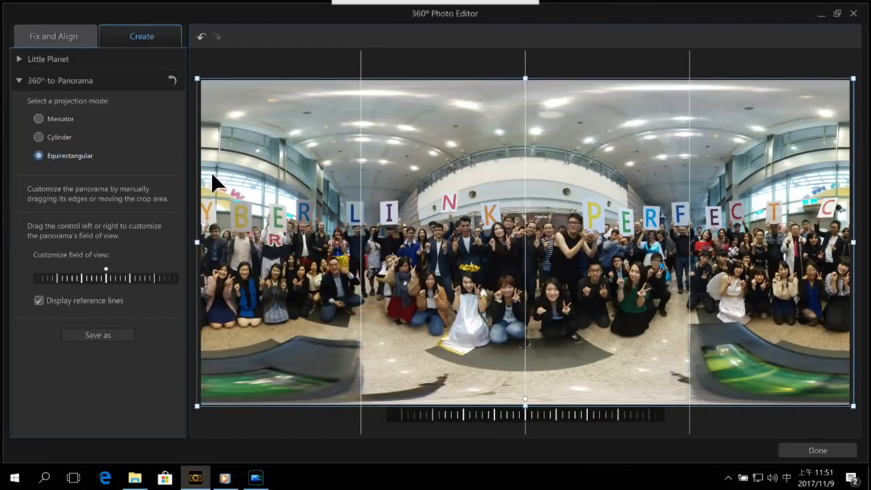
Shift the panorama so the full CYBERLINK PERFECT lettering is in view, and crop away the ceiling and the lower floor
mouse_move(107, 278)
mouse_down()
mouse_move(126, 279)
mouse_move(84, 288)
mouse_move(107, 286)
mouse_up()
mouse_move(242, 240)
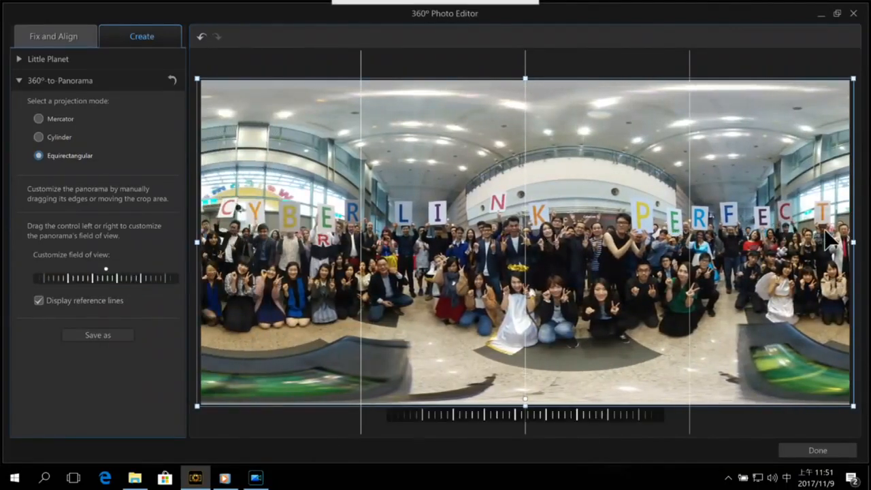
drag(530, 80, 536, 165)
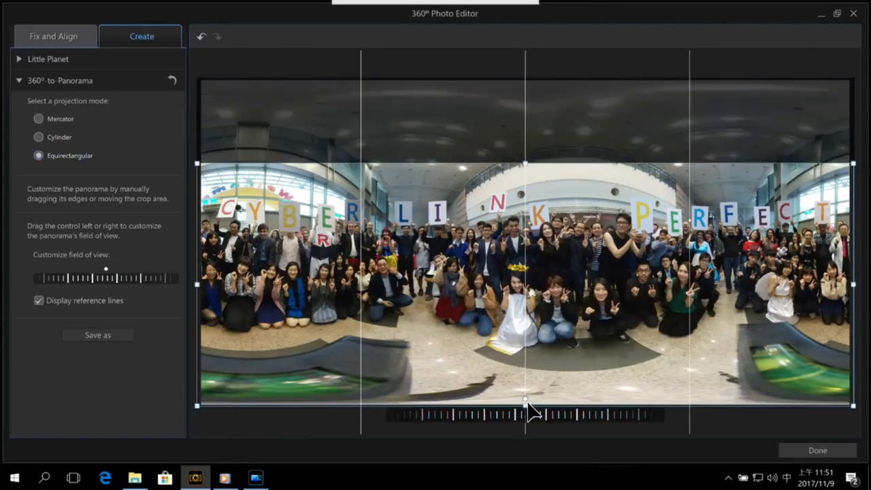
drag(533, 406, 534, 373)
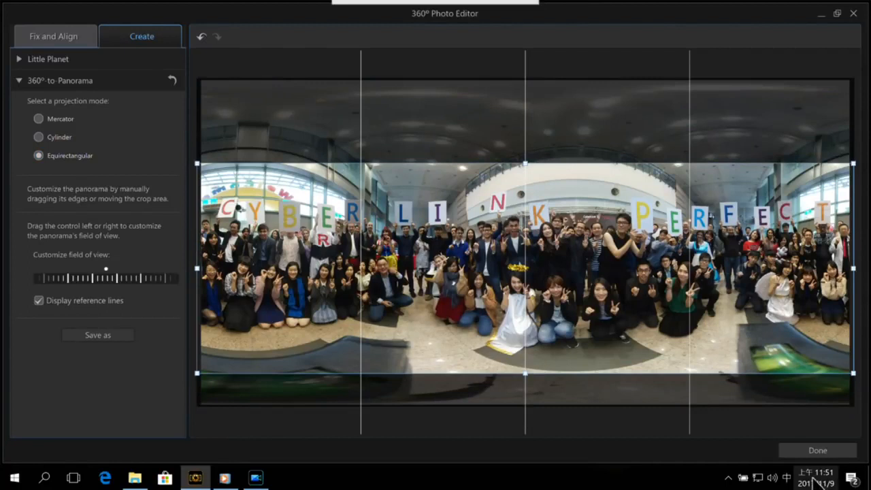
Save the cropped panorama as the JPG file Tripod_Little_Planet_2-4
click(821, 452)
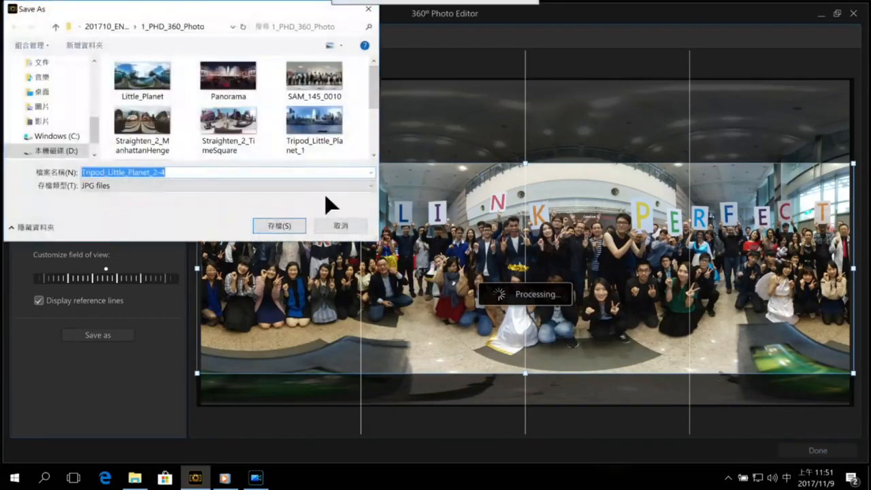
click(293, 227)
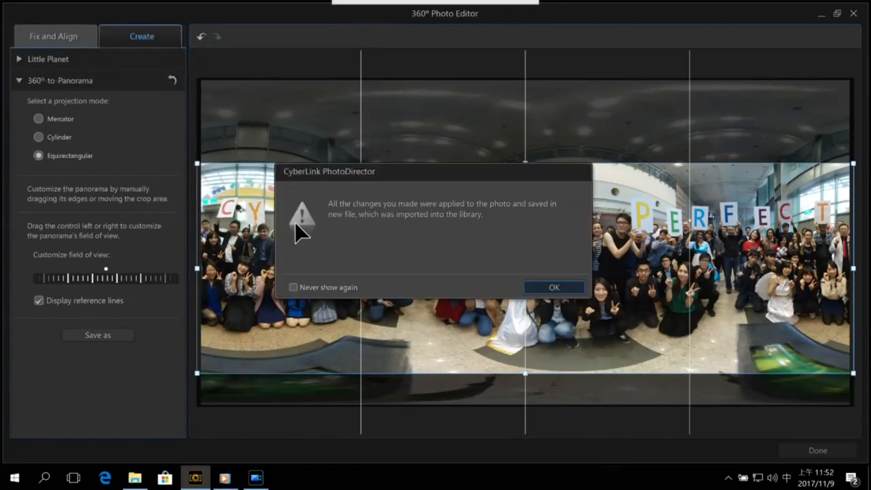
click(554, 288)
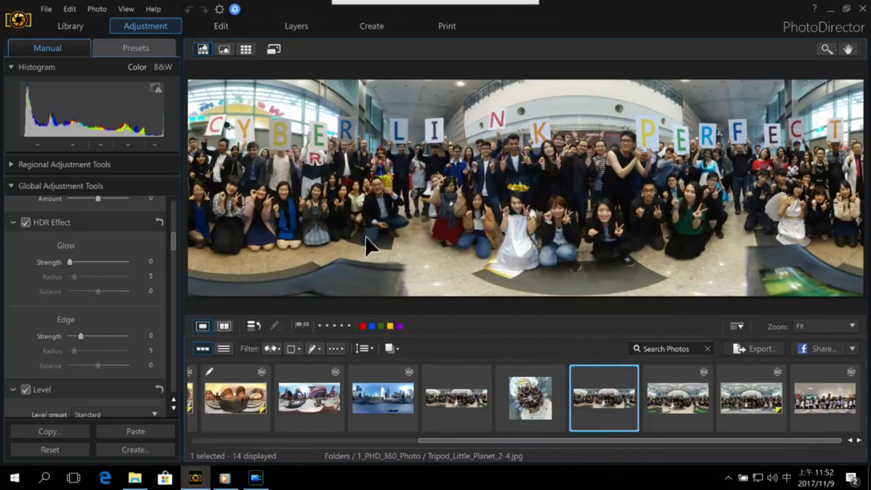
Open DeHaze_1.jpg from the 3_PHD_DeHaze_ContentAware_Move folder for manual adjustment
click(86, 30)
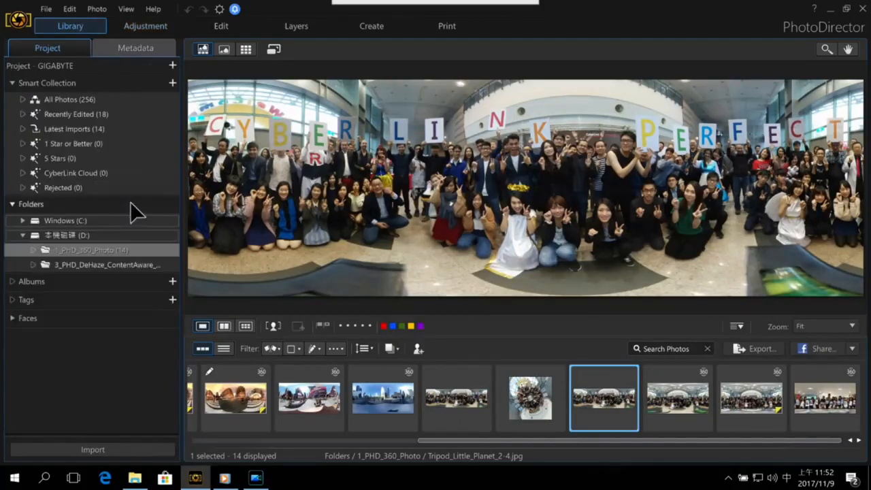
click(105, 265)
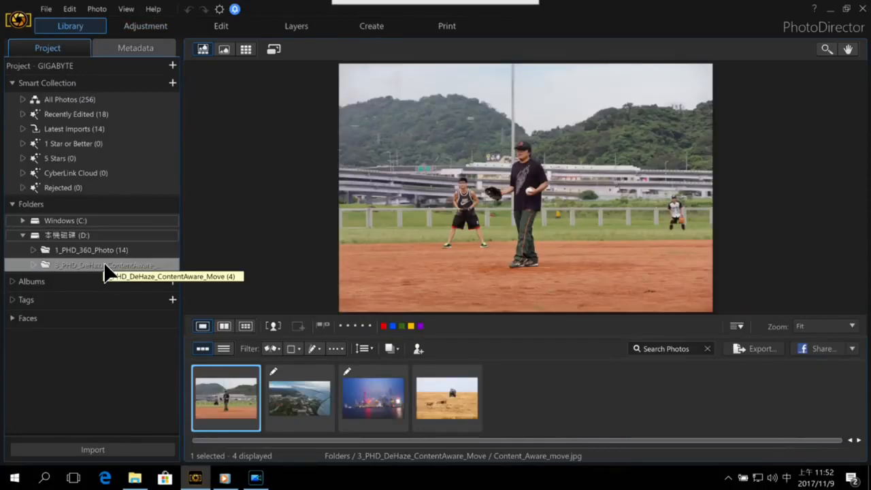
click(271, 394)
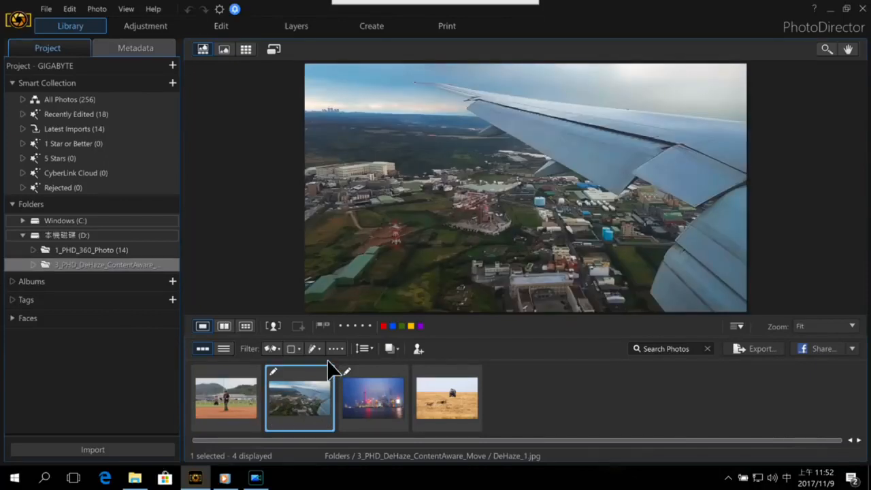
right_click(308, 380)
mouse_move(343, 327)
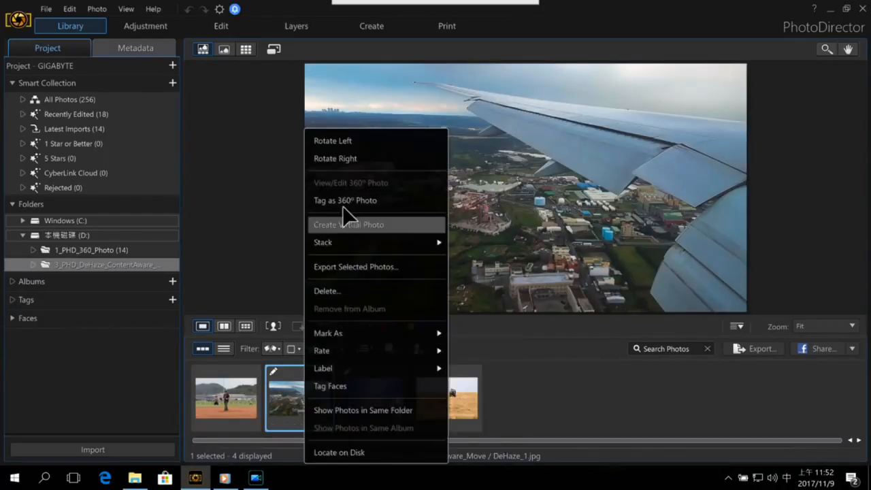
click(283, 398)
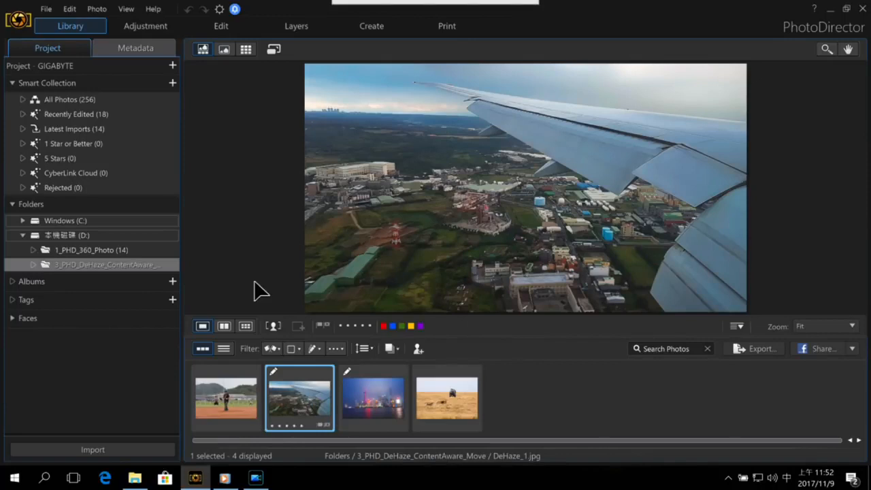
click(152, 27)
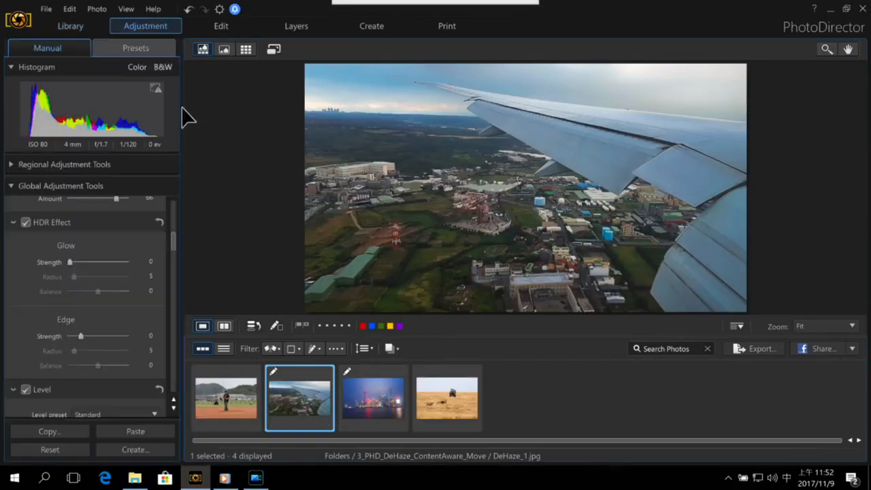
Try a Dehaze amount of -1 on the airplane wing photo, and raise it to 65
mouse_move(175, 245)
mouse_down()
mouse_move(176, 278)
mouse_move(183, 235)
mouse_up()
scroll(179, 232, up, 5)
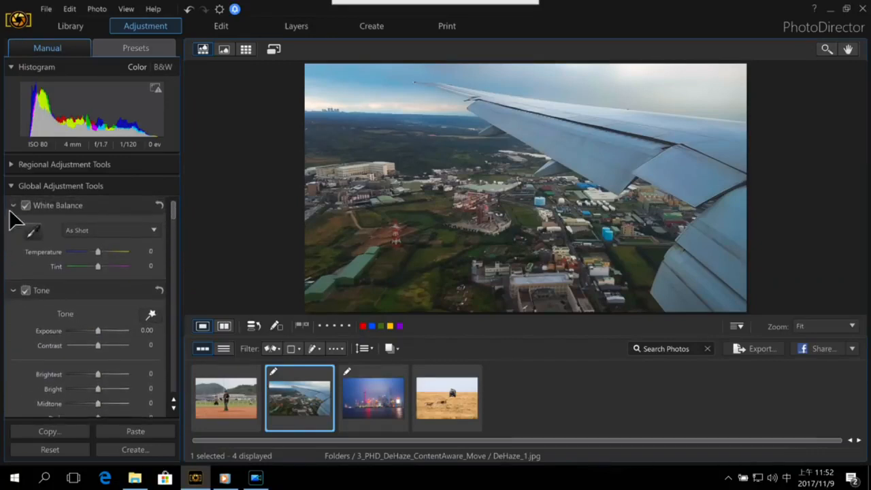
scroll(23, 233, down, 10)
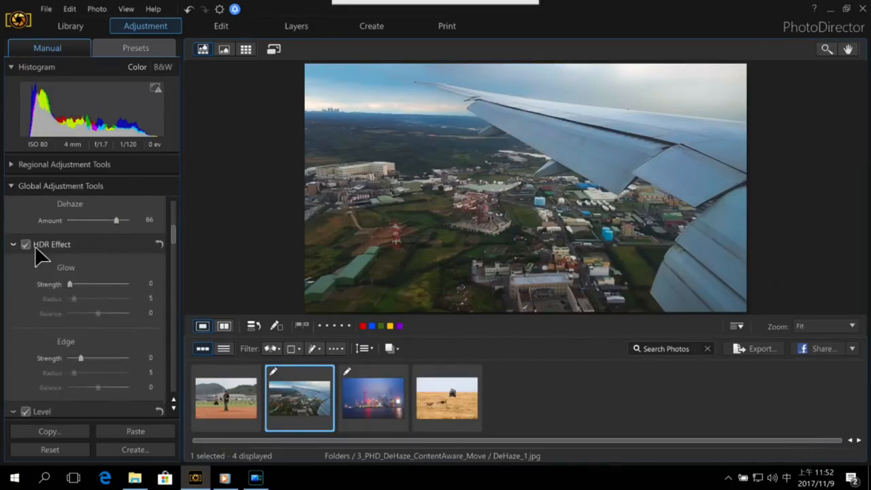
scroll(87, 267, up, 2)
click(99, 274)
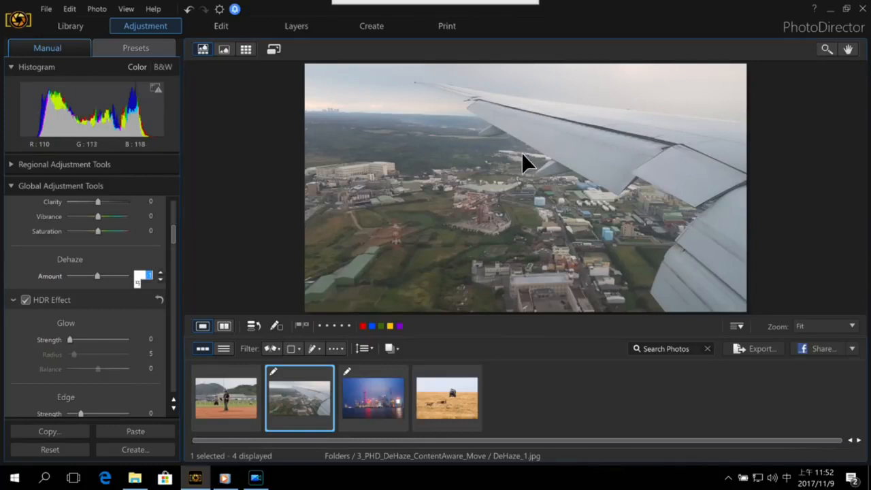
key(Return)
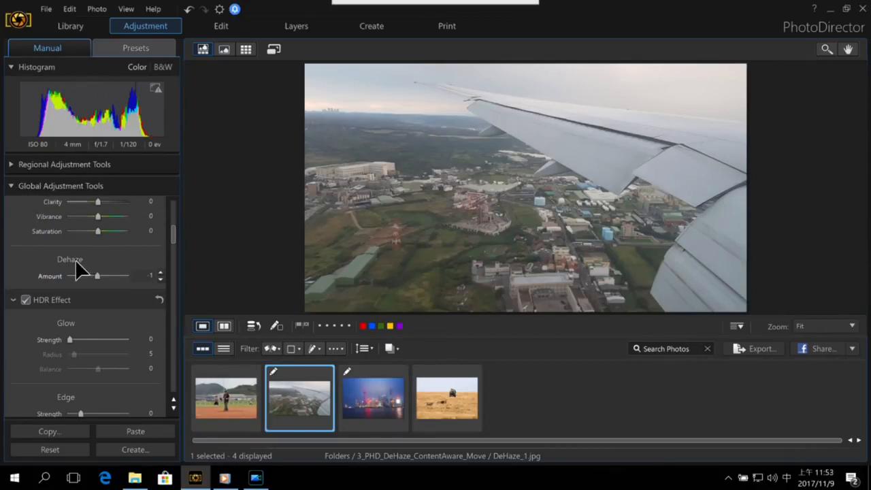
drag(98, 276, 118, 278)
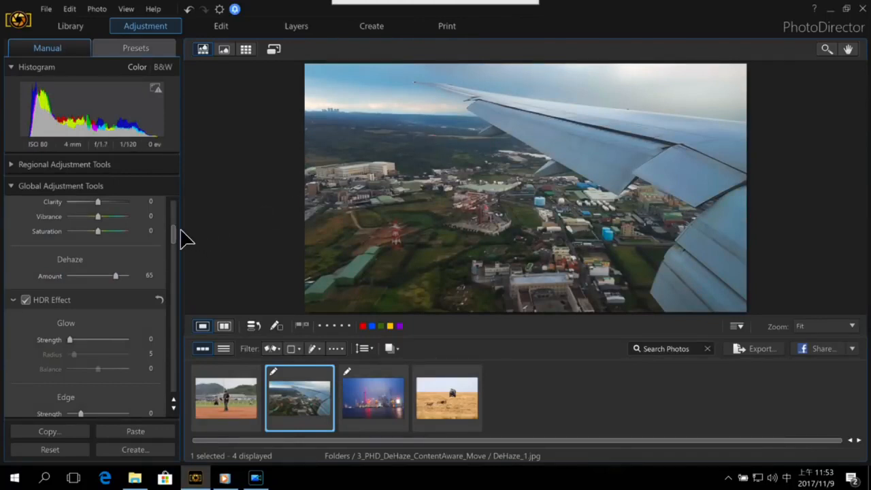
Set the wing photo's exposure to 0.72 and contrast to 26, and compare it before and after side by side
scroll(175, 233, up, 3)
scroll(175, 225, up, 10)
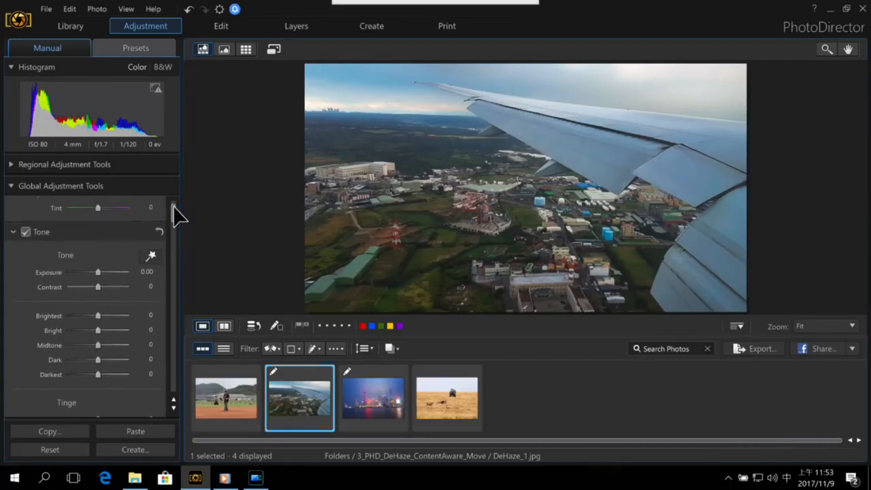
drag(99, 330, 110, 346)
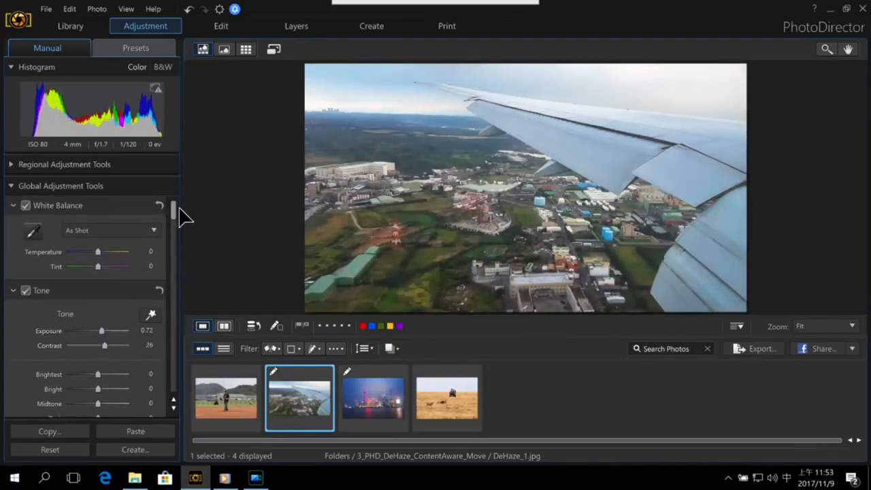
click(224, 326)
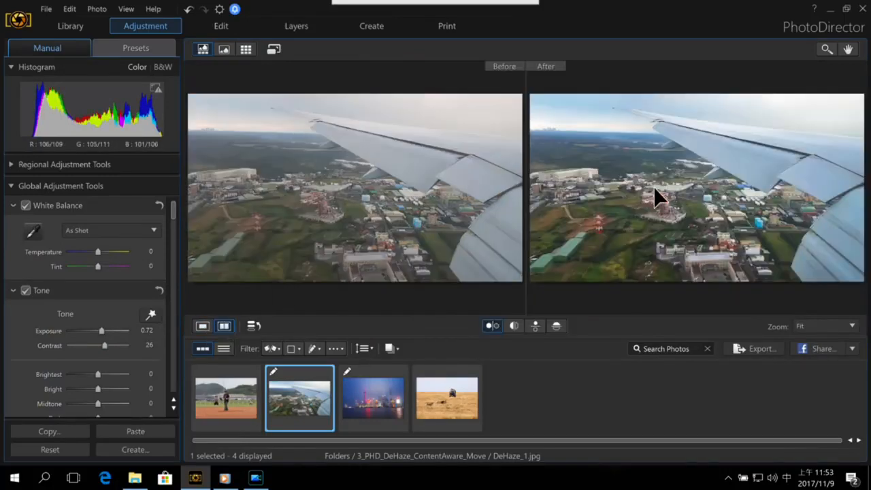
click(204, 327)
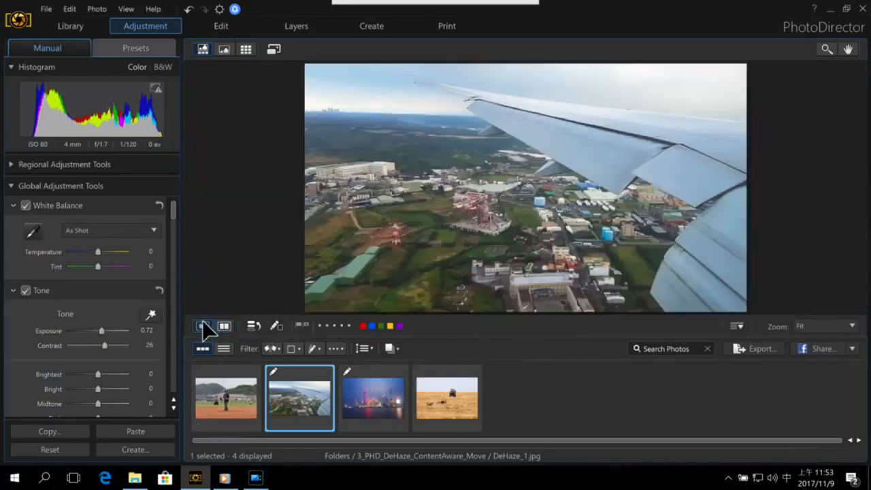
Select the night skyline photo DeHaze_2.JPG, try a Dehaze amount of 1, and set it back to 75
click(375, 400)
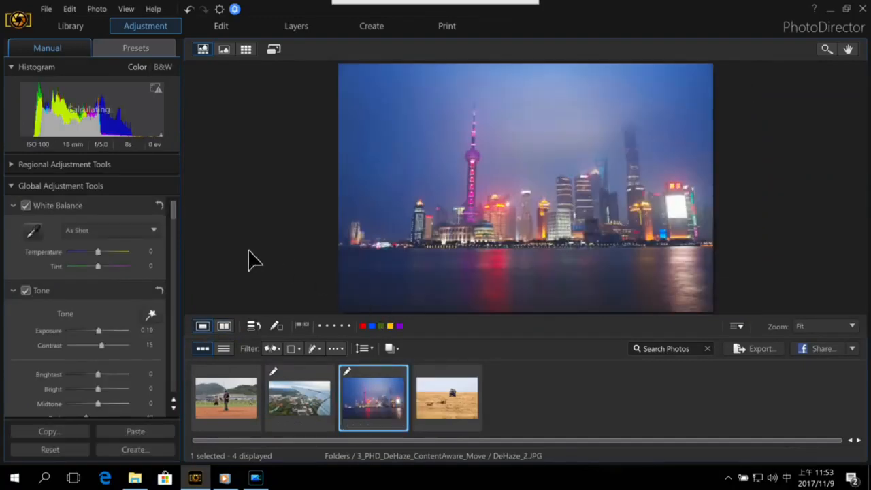
scroll(175, 224, down, 5)
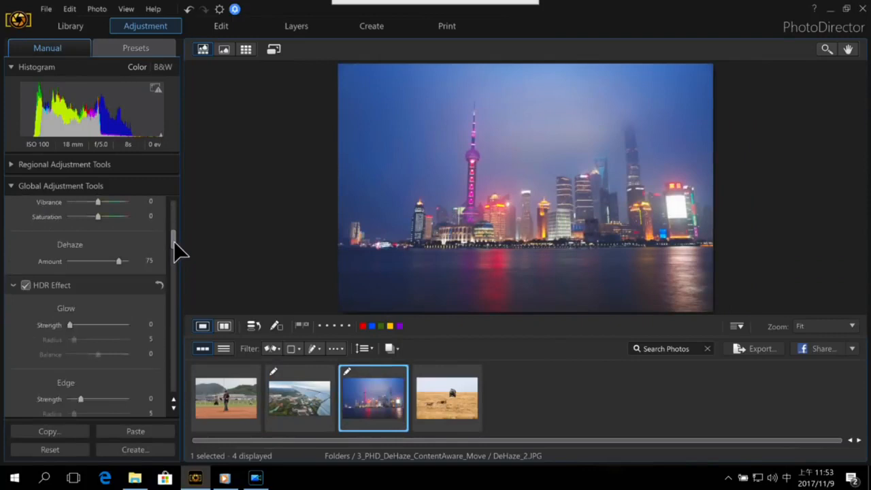
scroll(147, 259, up, 2)
drag(118, 258, 104, 260)
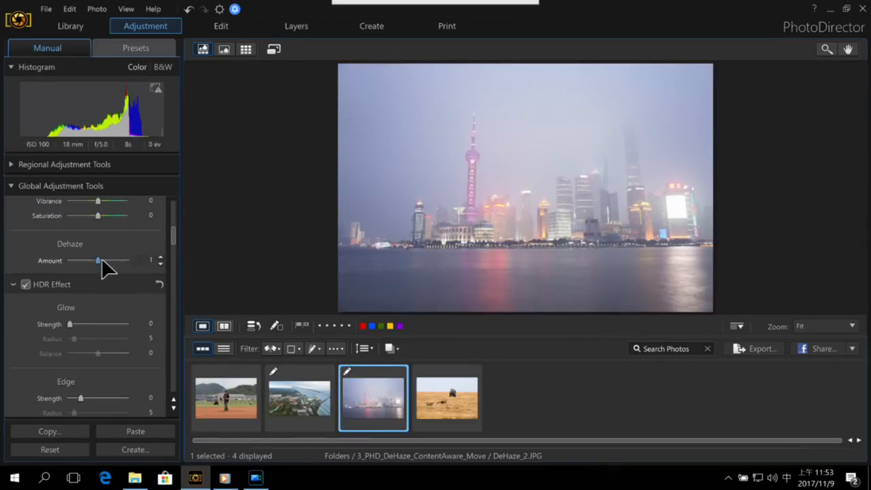
drag(101, 260, 122, 259)
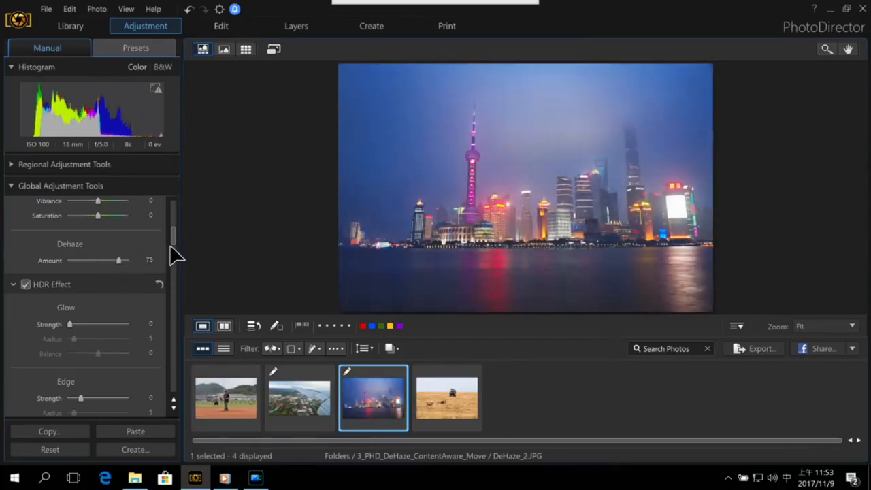
Set the skyline photo's exposure to 0.48 and compare it before and after side by side
scroll(171, 243, up, 3)
scroll(181, 228, up, 2)
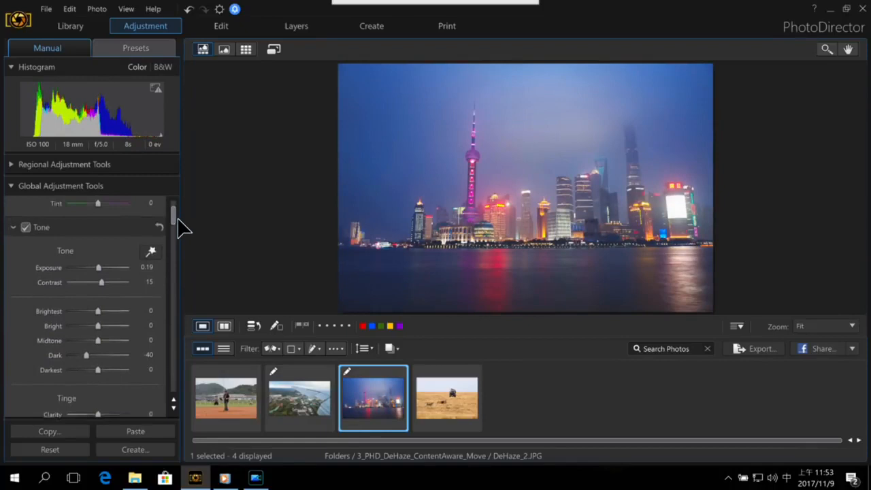
drag(100, 284, 101, 285)
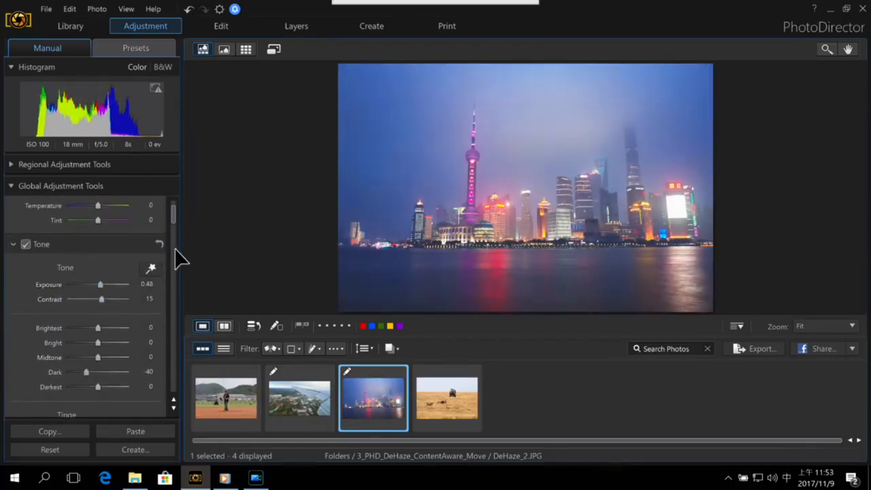
click(223, 326)
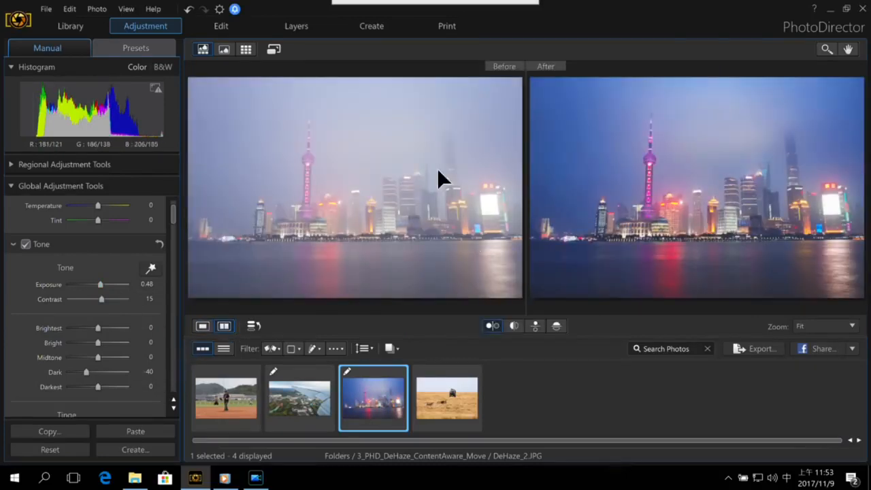
click(202, 326)
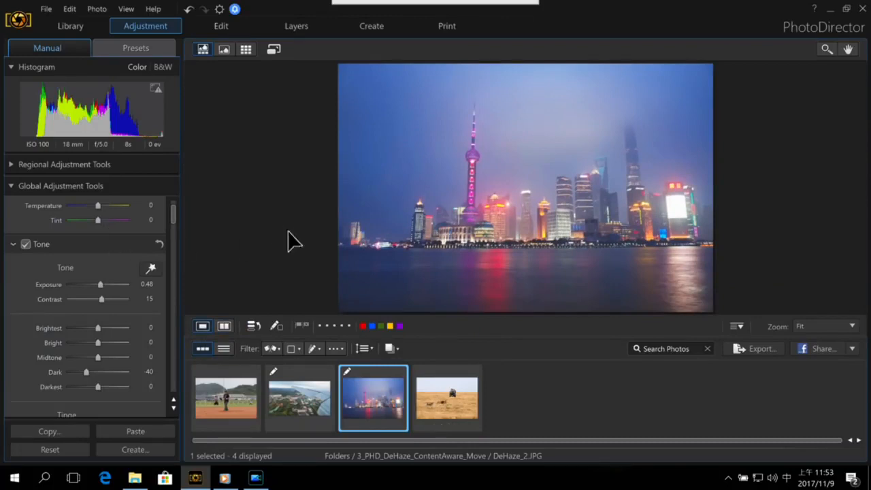
Open the savanna photo shutterstock_554747479.jpg in Content Aware Move
click(434, 385)
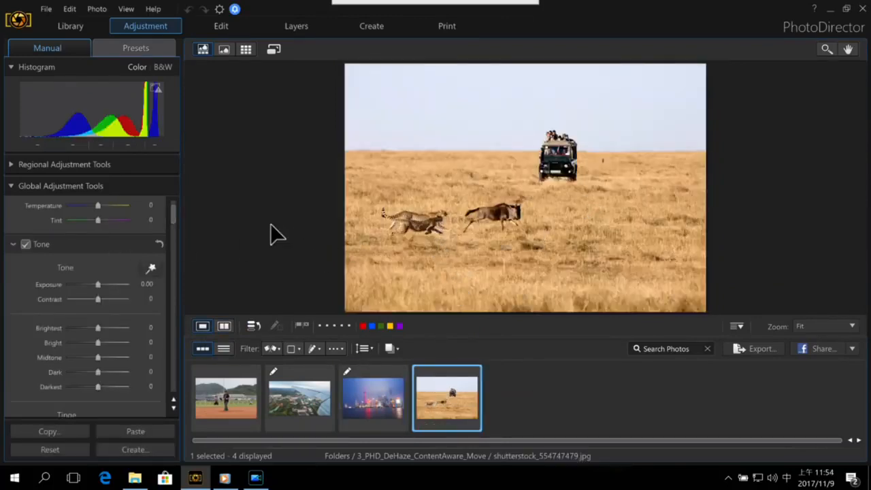
click(206, 26)
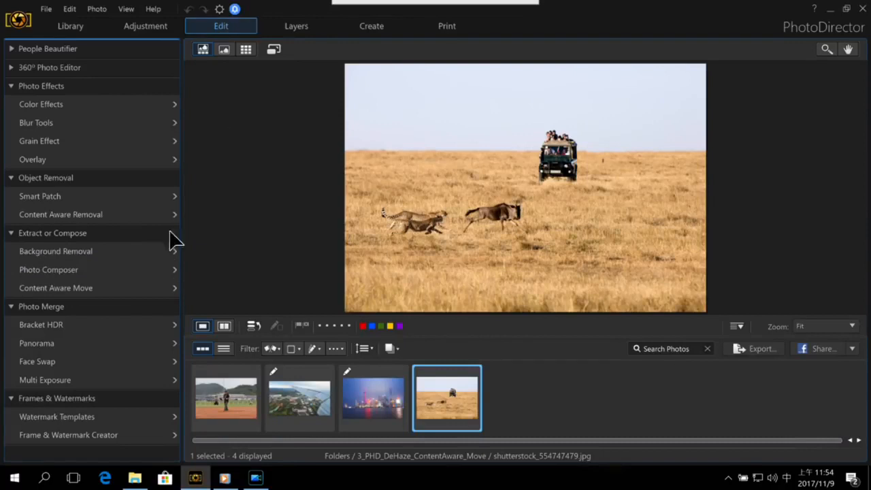
click(150, 289)
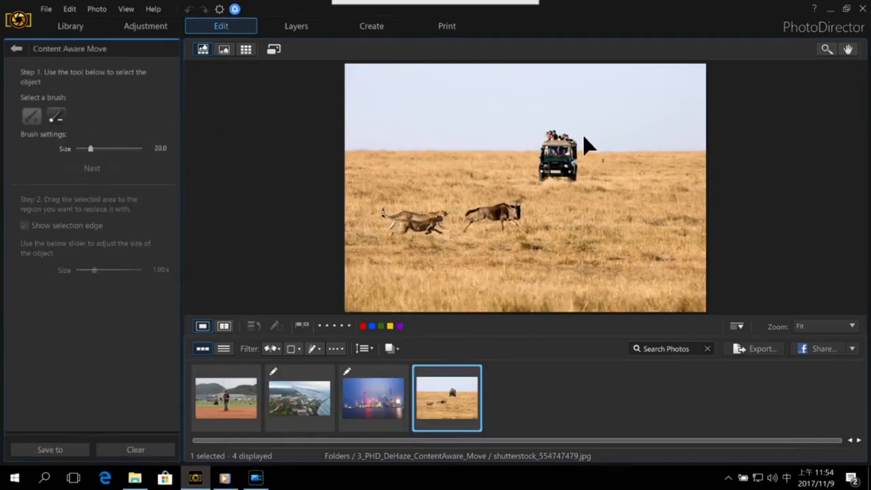
Brush a selection around the safari vehicle at brush size 20 and move it along the horizon toward the photo's right edge
mouse_move(564, 143)
mouse_down()
mouse_move(552, 133)
mouse_move(546, 171)
mouse_move(582, 160)
mouse_move(581, 139)
mouse_move(582, 174)
mouse_move(562, 180)
mouse_up()
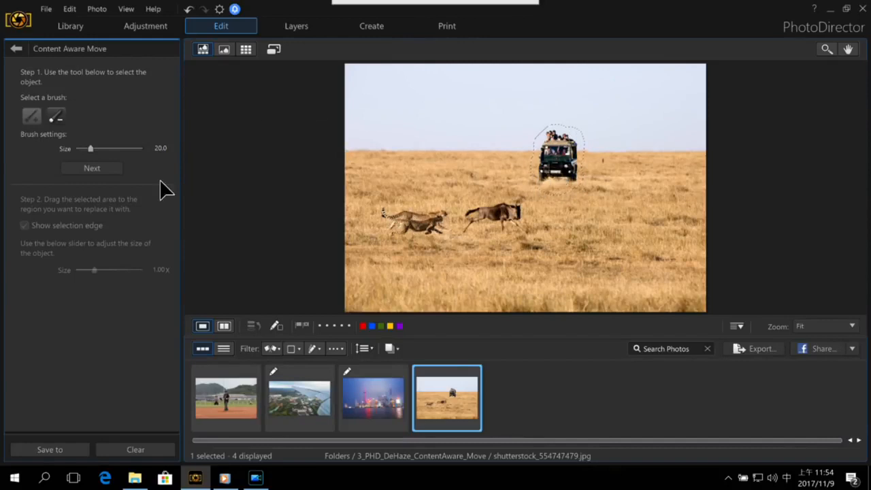
click(92, 168)
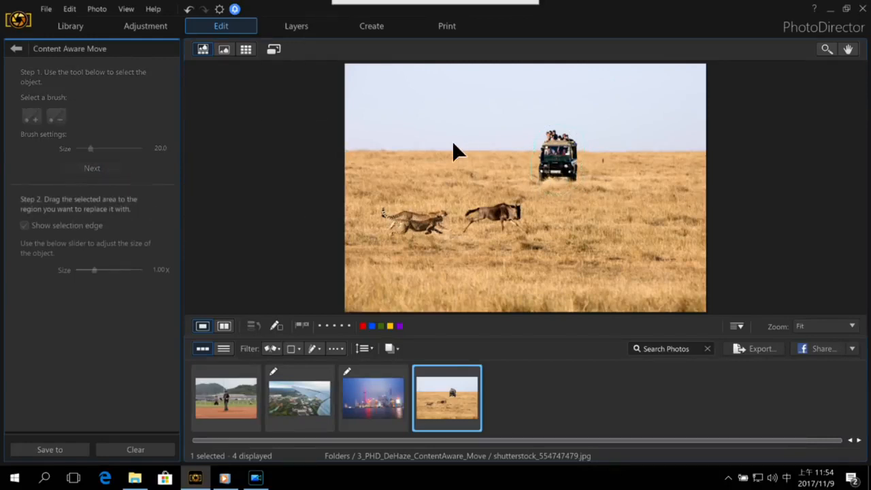
drag(568, 156, 633, 157)
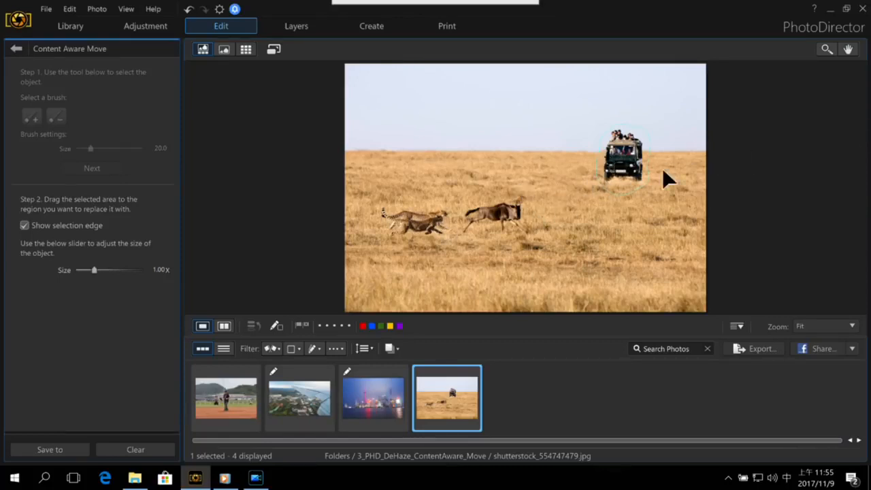
Leave Content Aware Move for the library and open the MauroJump video in Video-to-Photo to compose a multi exposure photo
click(75, 24)
click(472, 289)
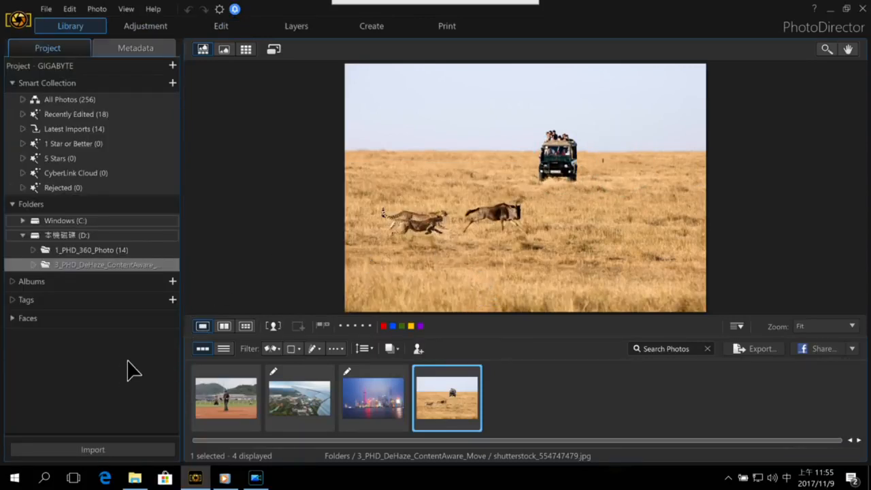
click(102, 449)
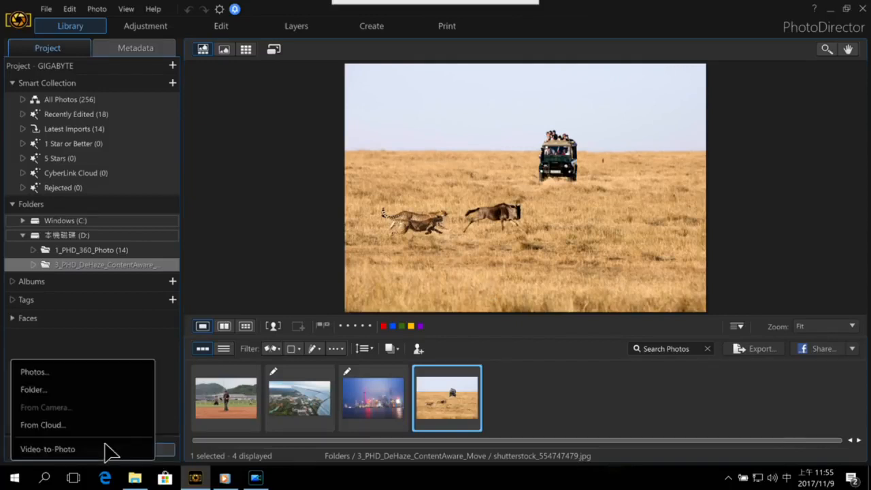
click(58, 449)
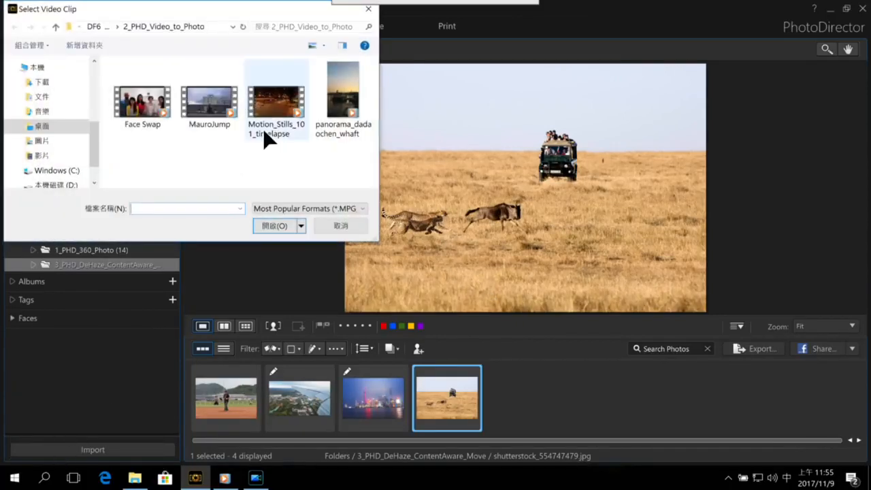
double_click(203, 108)
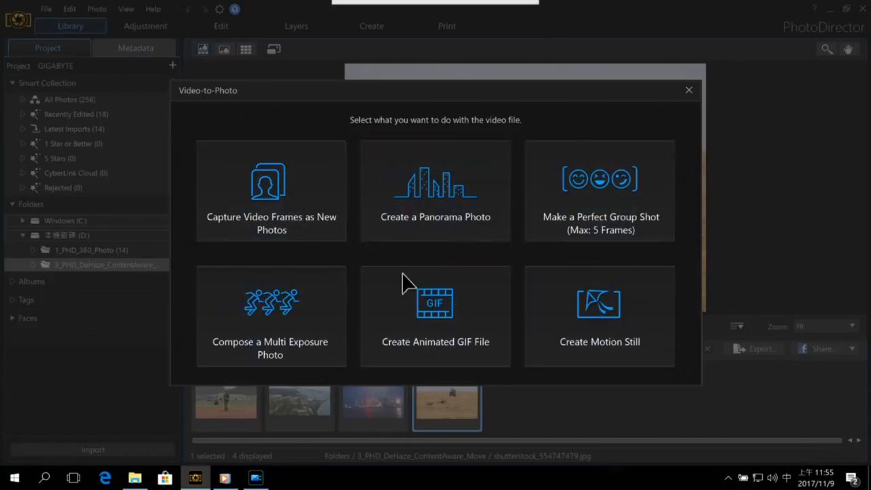
click(313, 312)
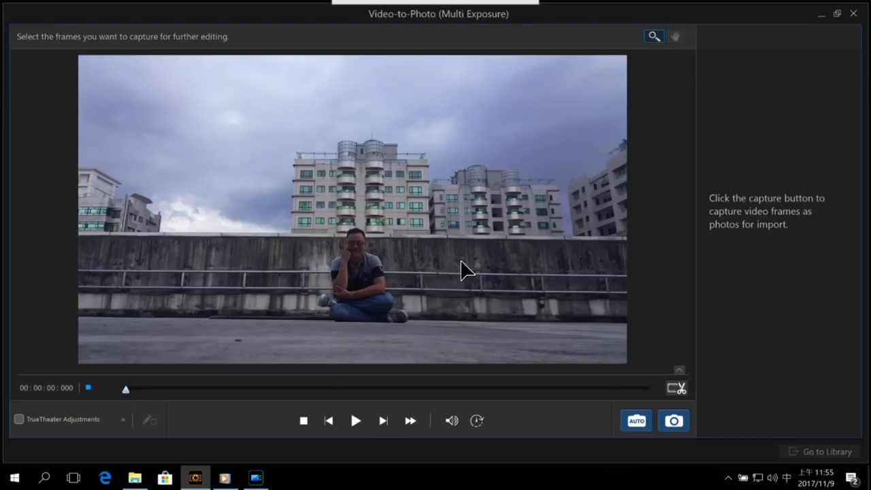
Preview the jump clip briefly and auto-capture five frames across its whole length
click(355, 421)
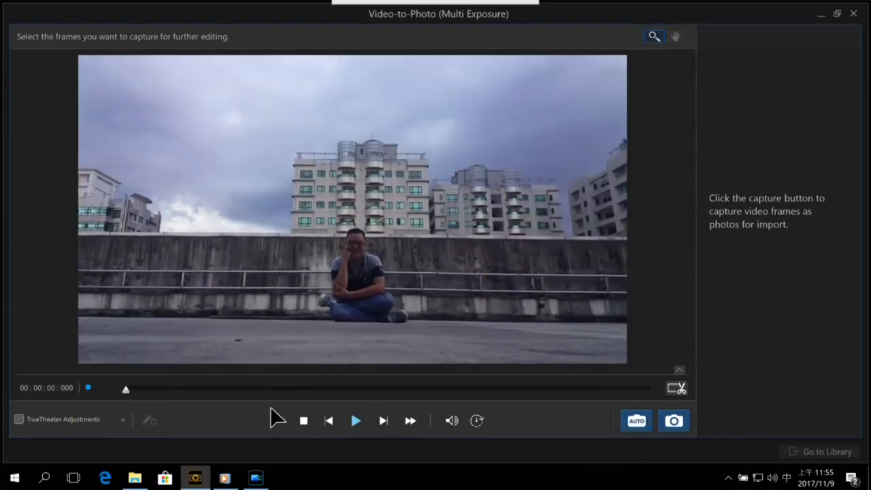
click(356, 421)
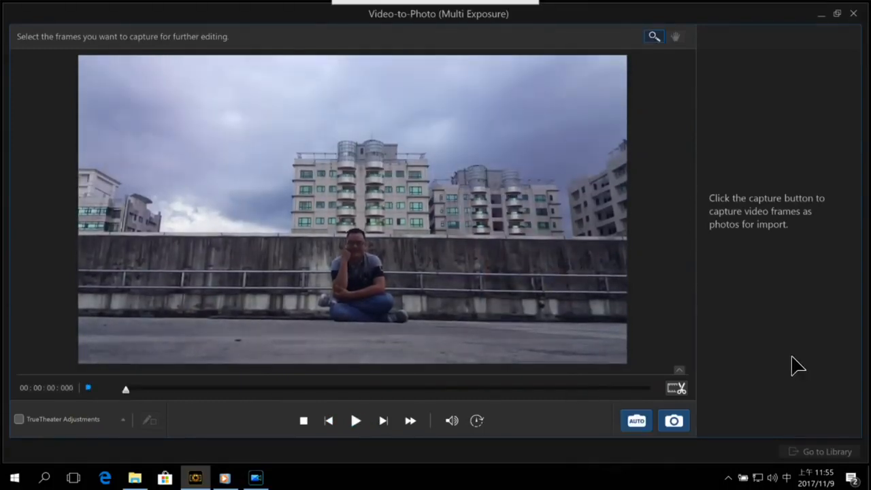
click(643, 421)
click(460, 297)
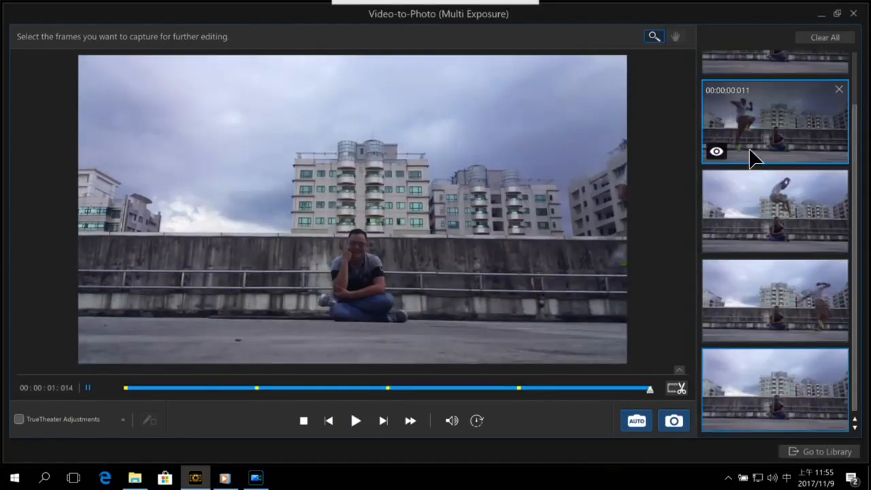
Delete the captured frame at 00:00:00:000 and capture a replacement shortly after the start, where the runner enters the scene
drag(858, 132, 854, 59)
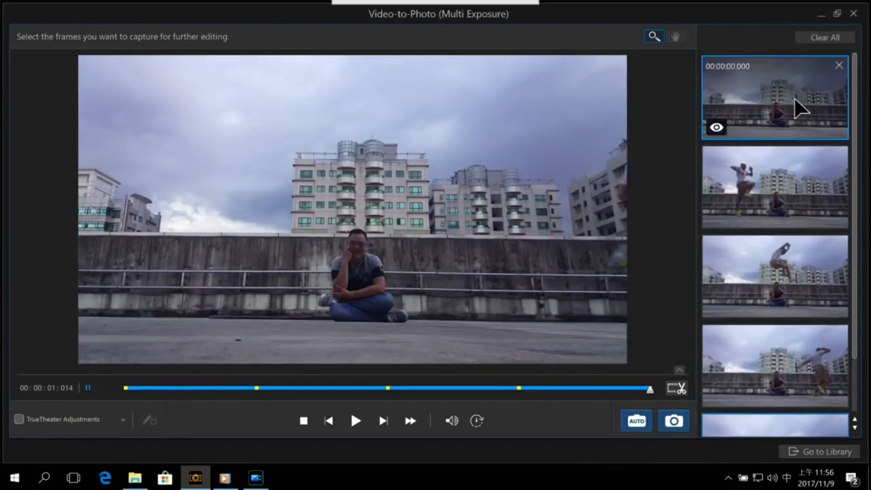
click(840, 66)
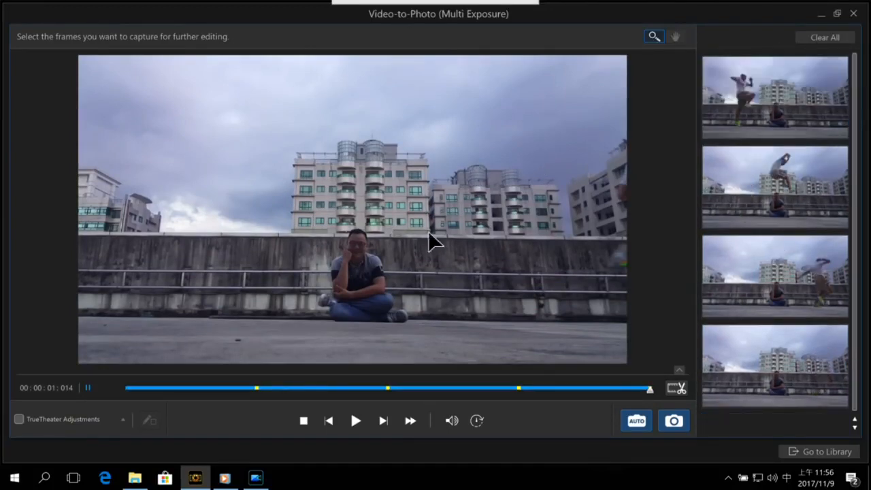
click(133, 388)
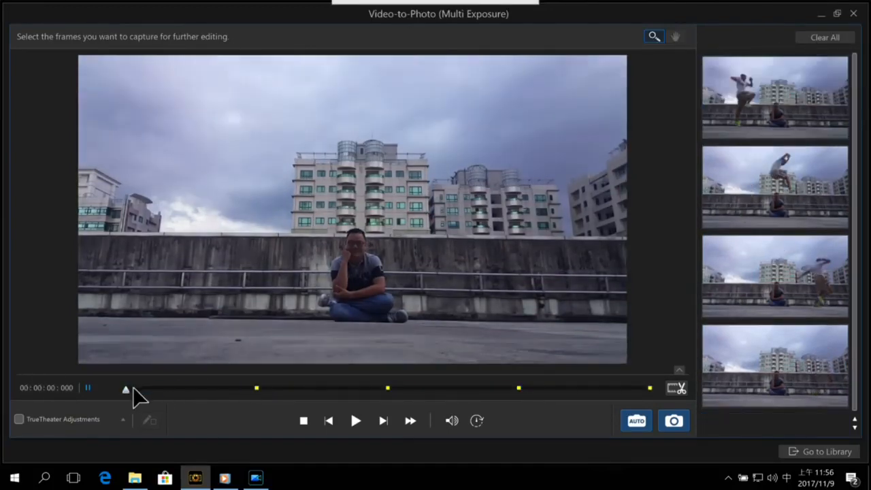
drag(143, 393, 191, 392)
click(672, 421)
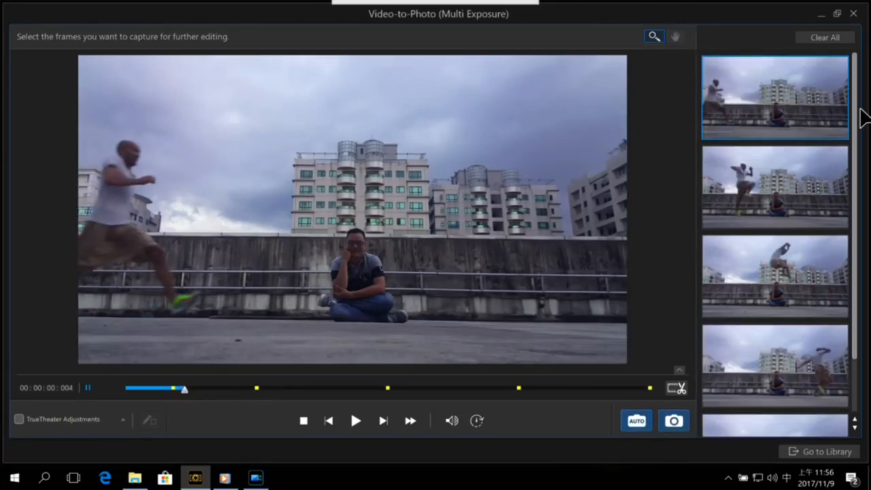
drag(867, 198, 870, 269)
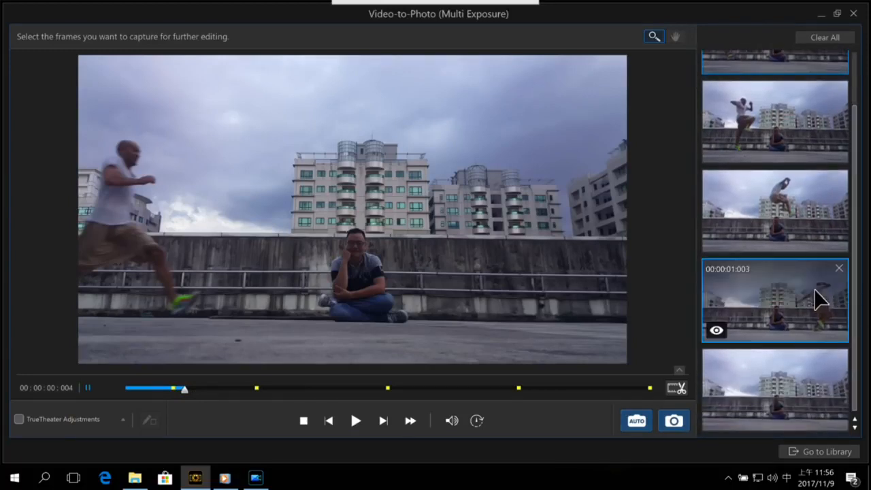
scroll(789, 204, up, 2)
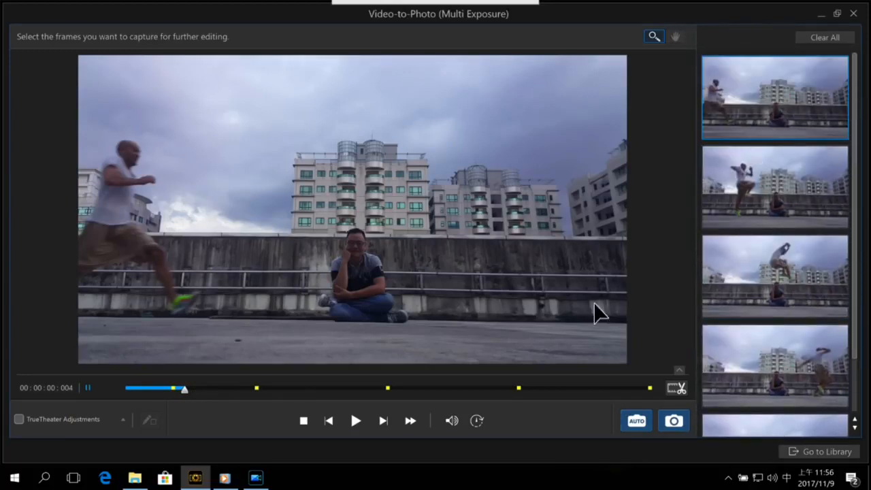
Import the captured frames into Multi Exposure with the default folder and remove the last photo, which lacks the jumping man
click(831, 453)
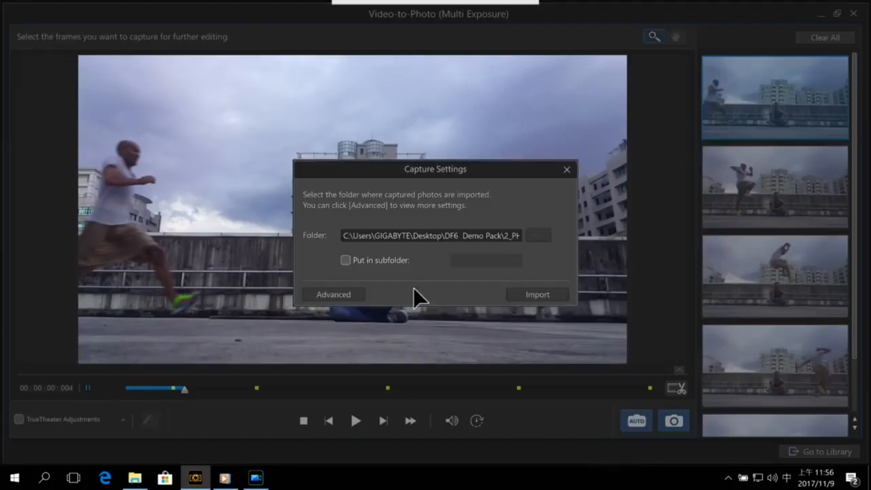
click(535, 293)
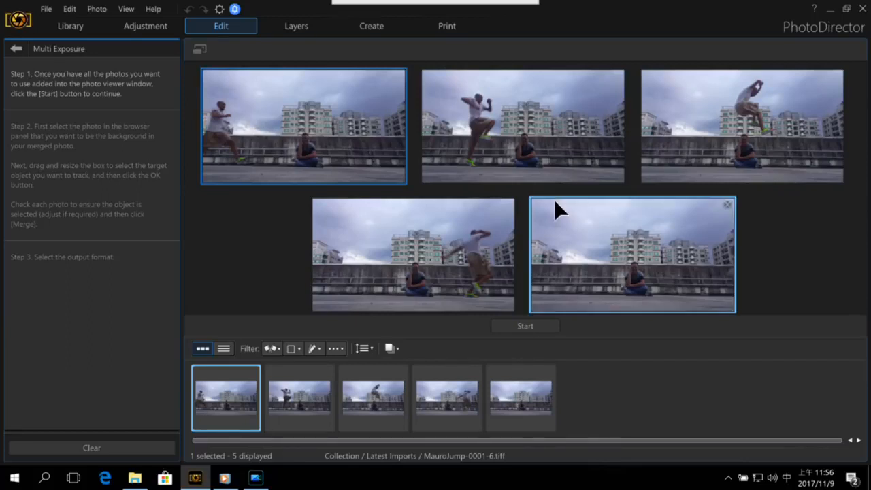
click(727, 204)
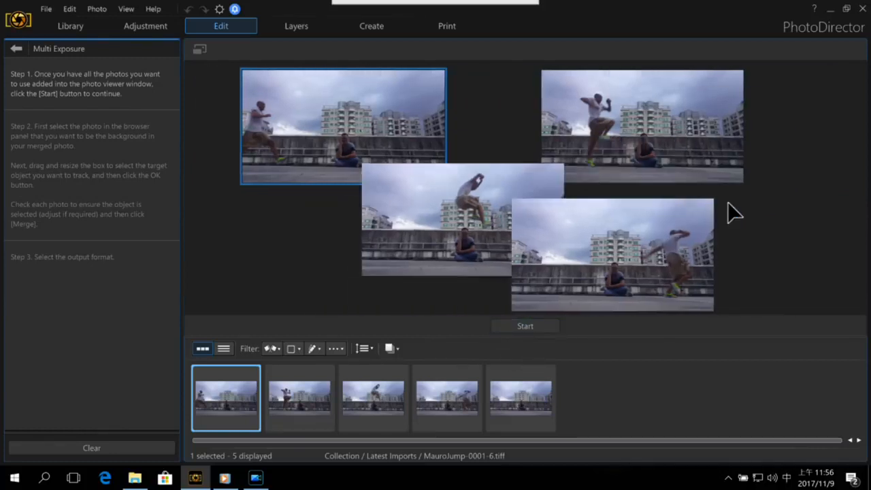
Start the multi exposure setup, fit the tracking box around the running man in the first photo, and detect him in all photos
click(530, 328)
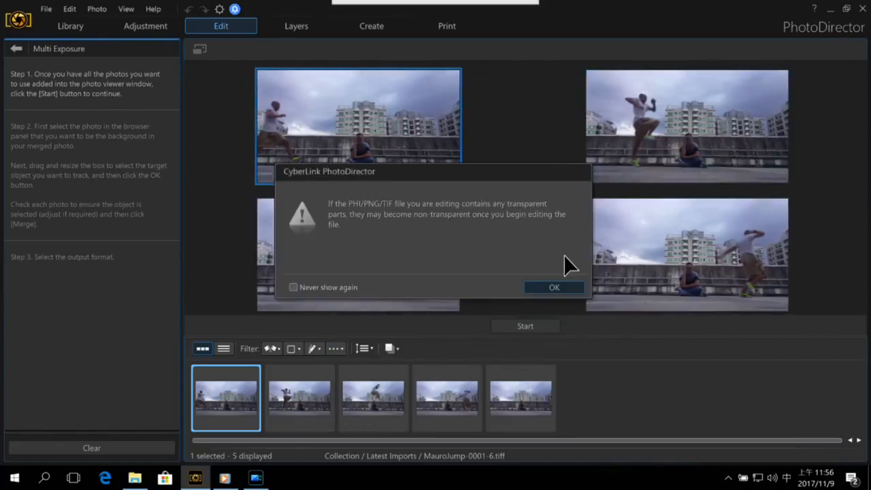
click(551, 287)
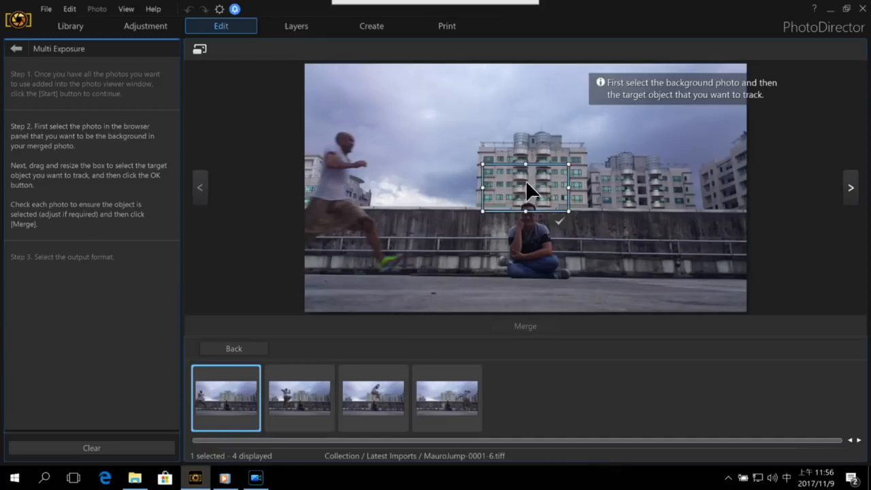
drag(531, 182, 355, 139)
drag(395, 170, 411, 283)
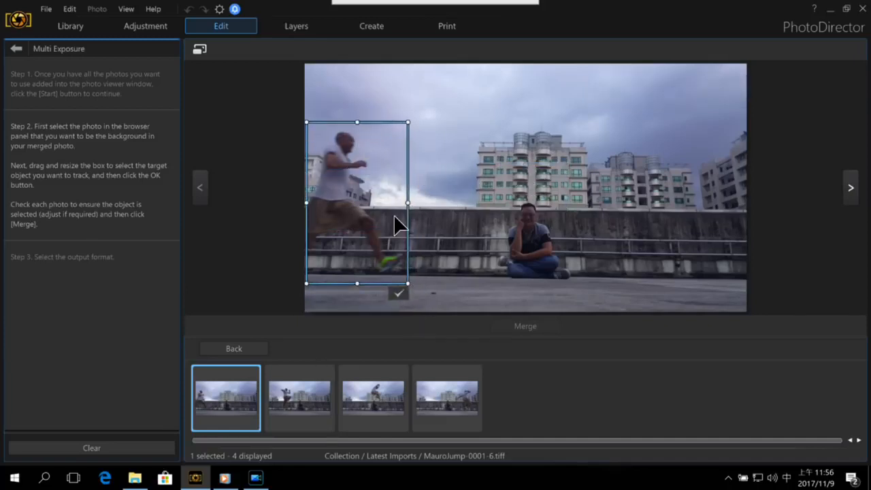
click(396, 294)
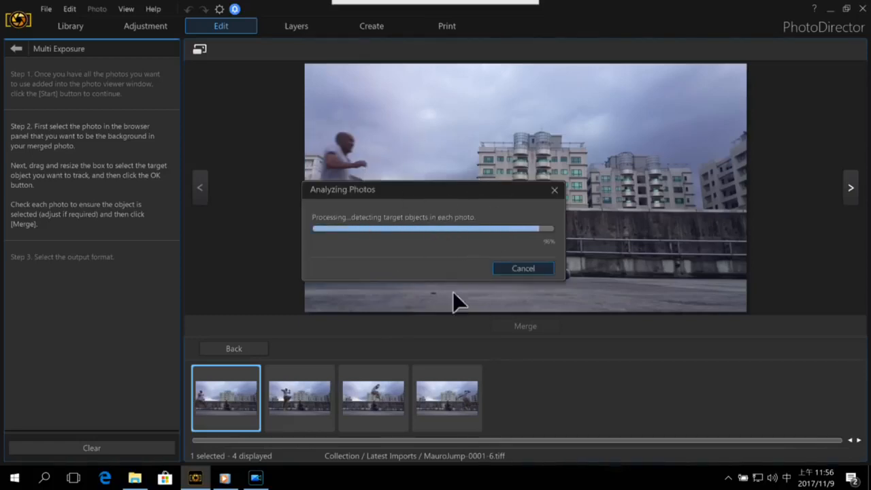
click(557, 286)
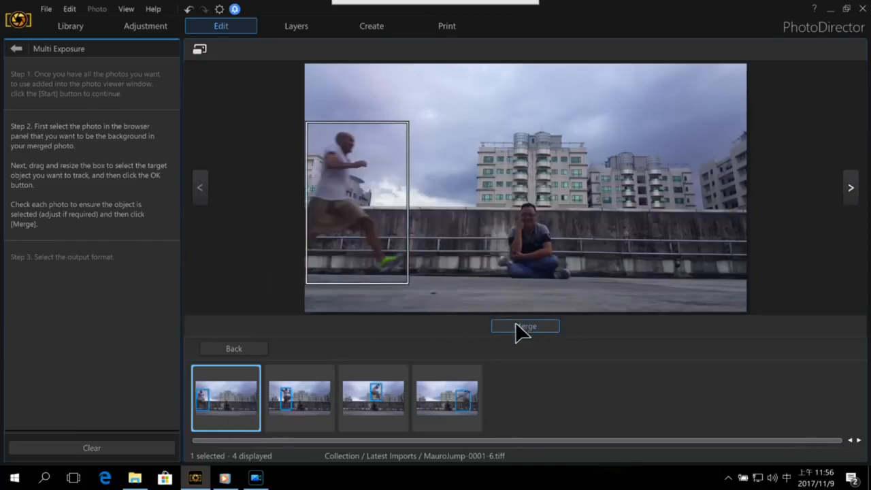
Check the detected subject box in each of the four photos and merge them with the first photo as background
click(300, 410)
click(392, 402)
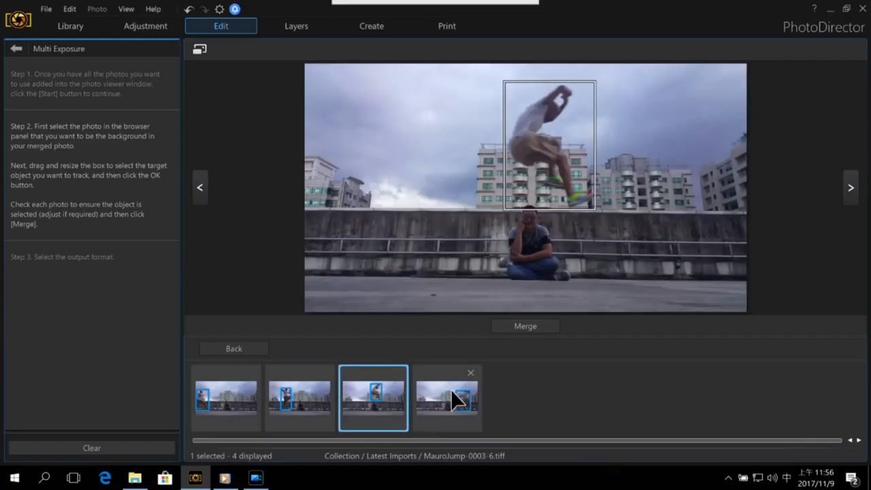
click(451, 397)
click(236, 415)
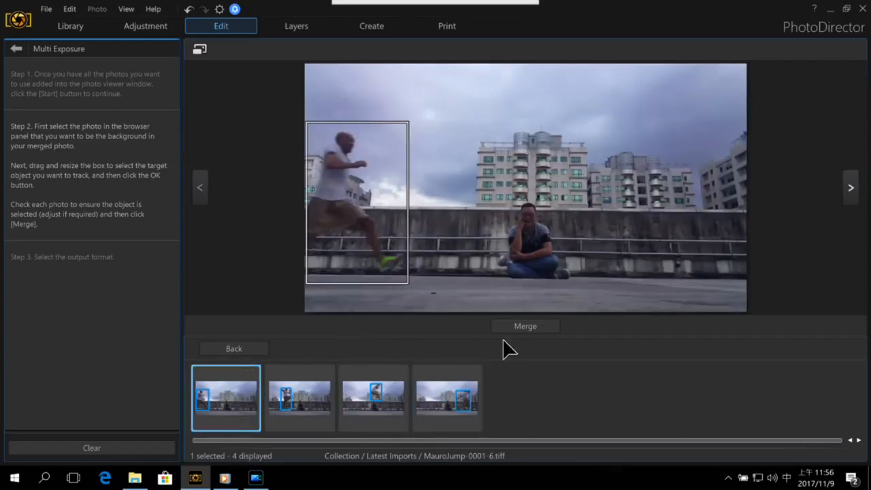
click(532, 326)
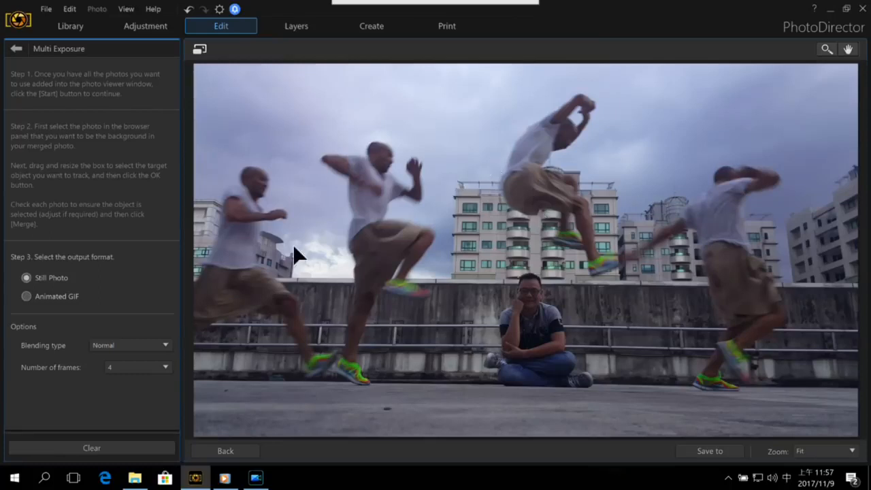
Set the merged output format to Animated GIF, play it as a preview, and leave Multi Exposure
click(40, 296)
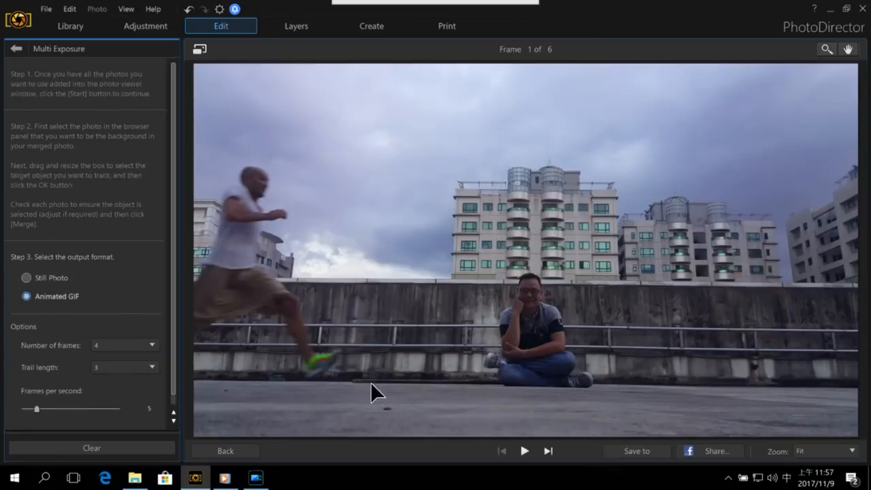
click(524, 451)
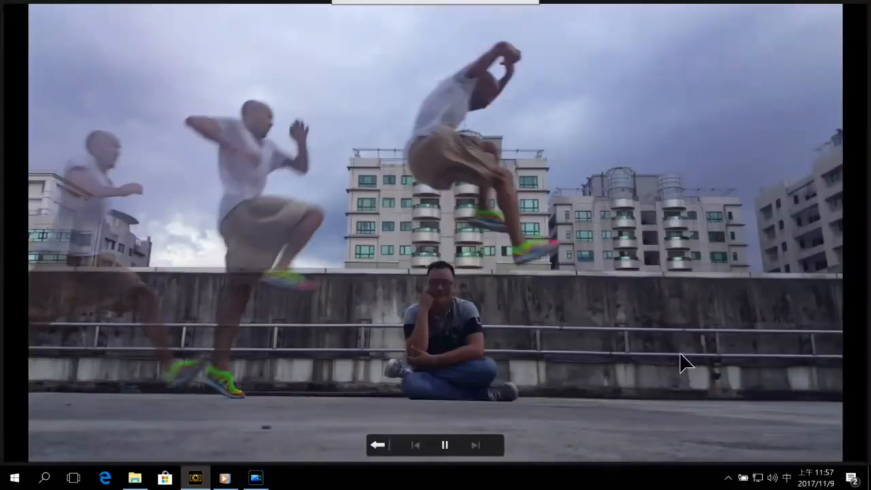
click(384, 446)
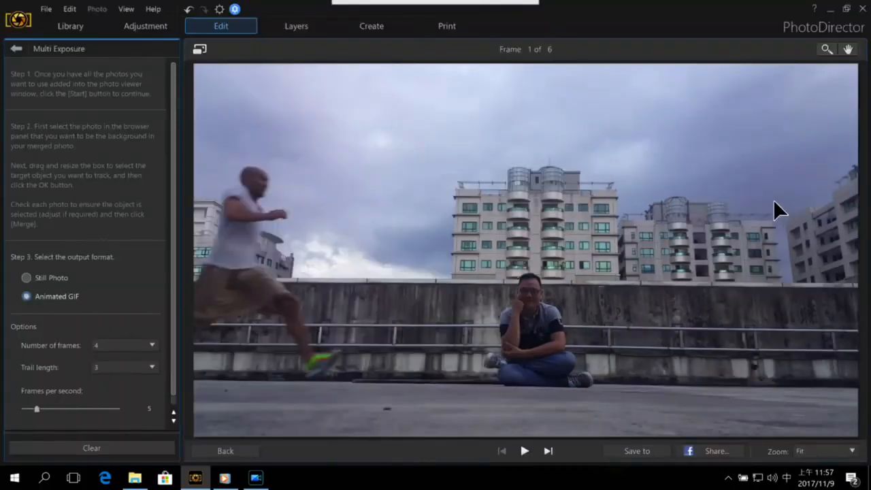
click(17, 49)
click(494, 281)
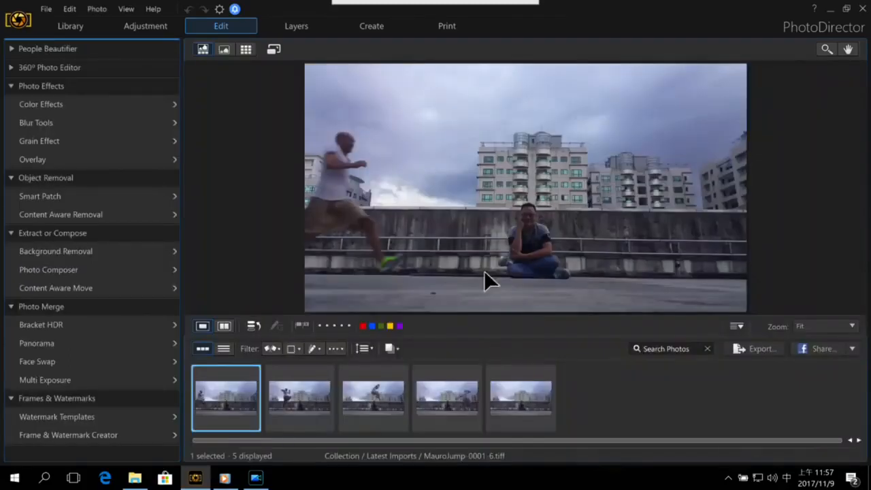
Open the Motion_Stills_101_timelapse video from the library in Video-to-Photo to create a motion still
click(75, 27)
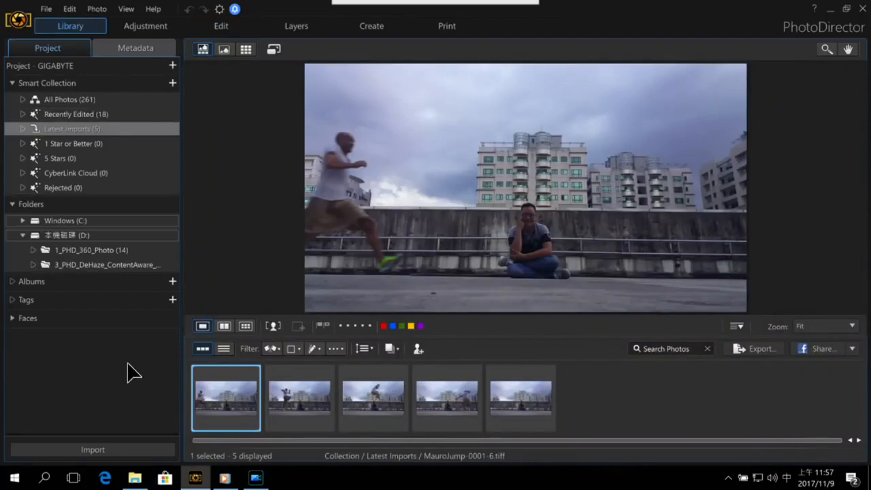
click(103, 455)
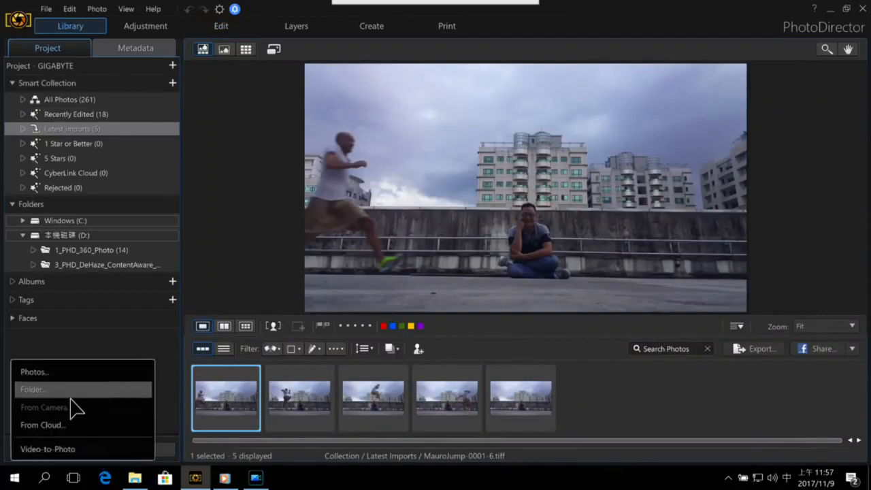
double_click(290, 106)
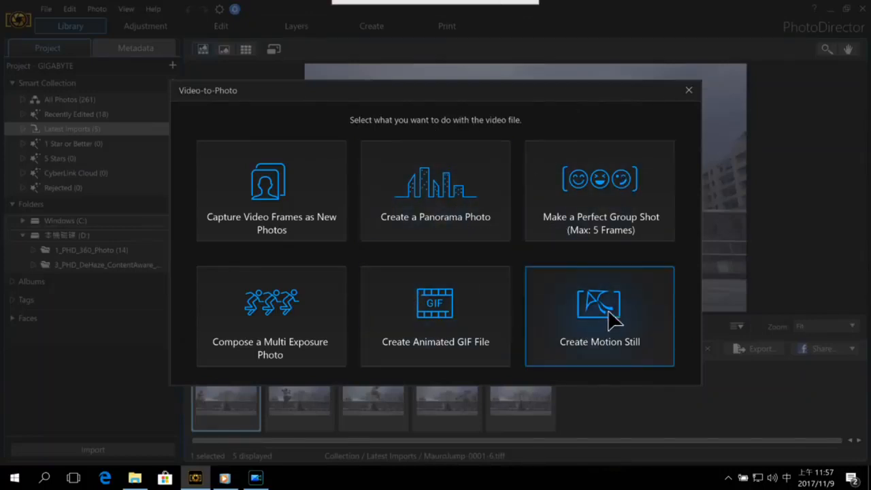
click(652, 310)
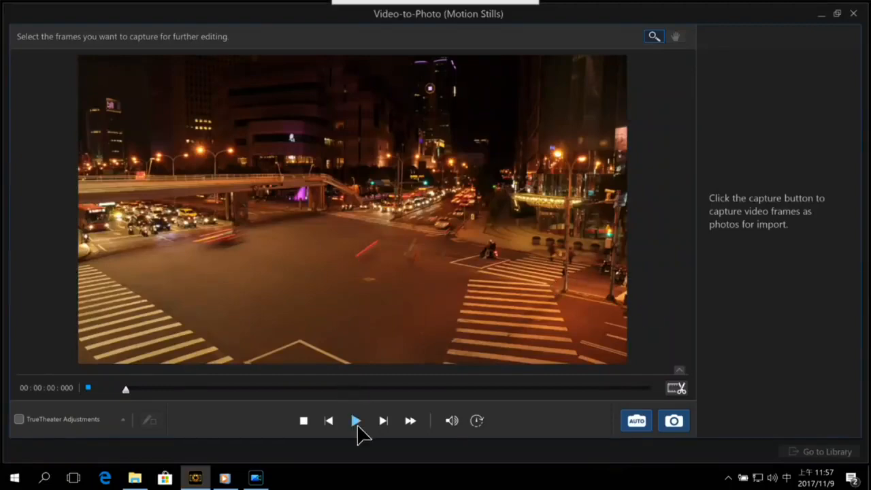
Preview the night traffic clip and auto-capture 10 frames from it
click(356, 422)
click(636, 421)
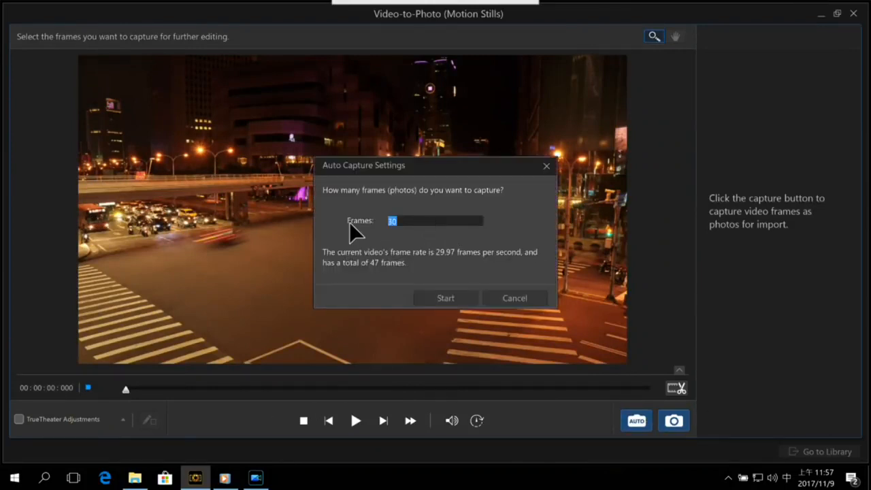
text(1)
key(shift)
text(0)
click(469, 298)
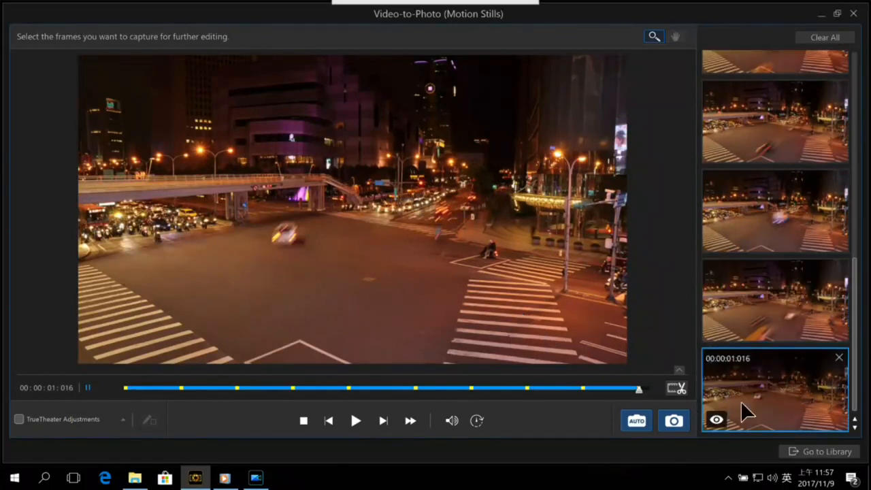
Send the 10 captured frames to Motion Stills and confirm them as the photos to use
click(813, 452)
click(536, 294)
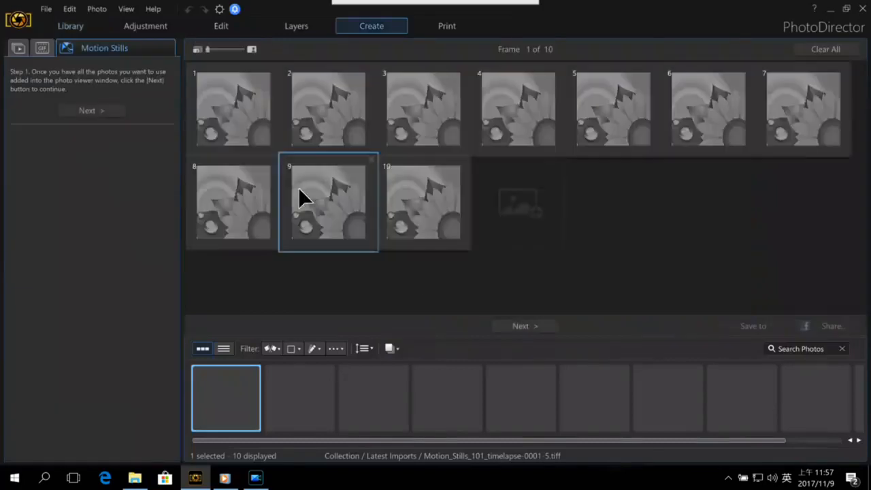
click(532, 330)
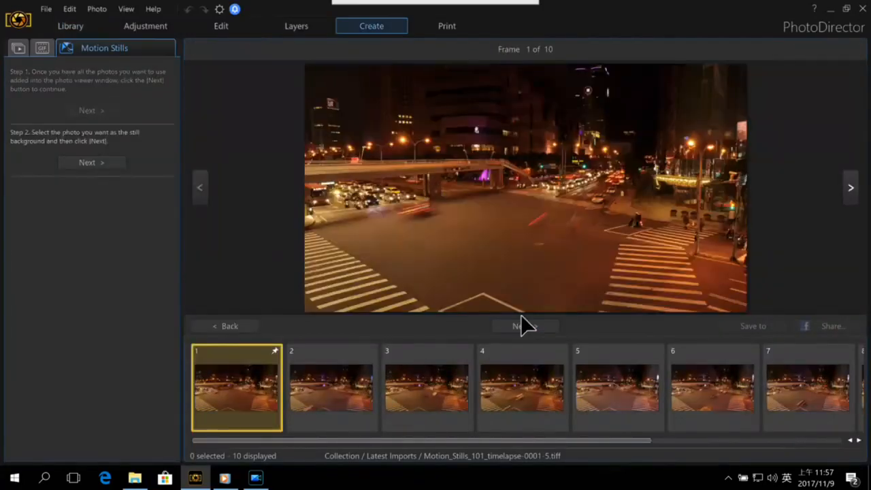
Compare the captured frames and confirm frame 3 as the still background
click(448, 380)
click(530, 366)
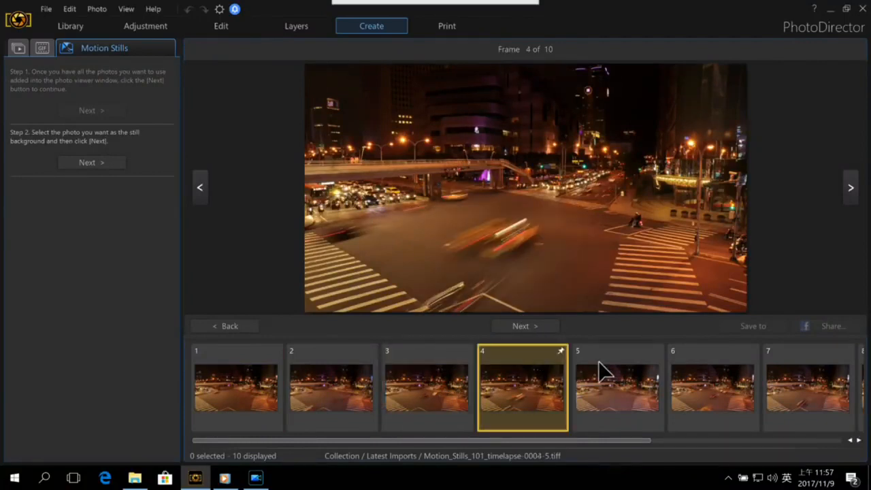
click(438, 391)
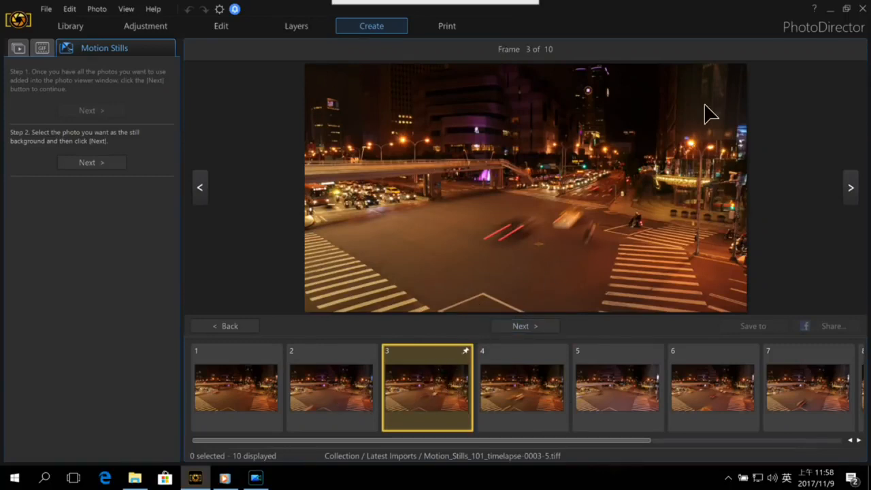
click(531, 325)
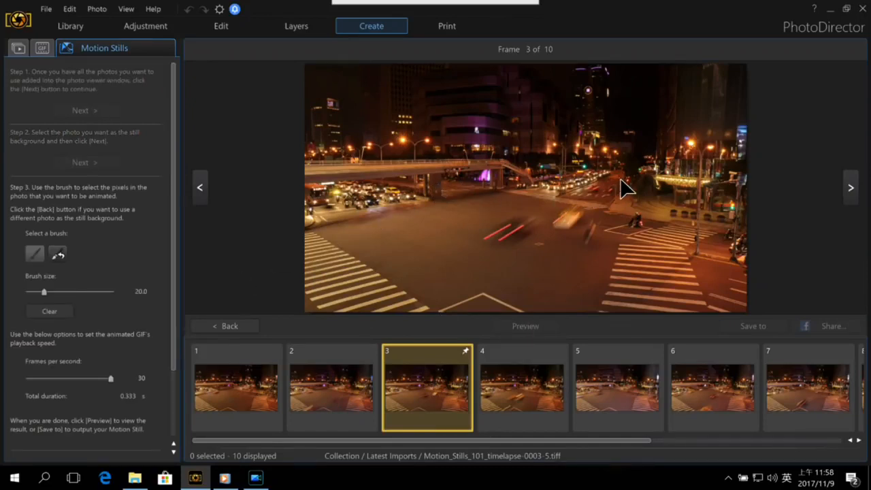
Paint the distant lane of cars as an animated area, erase that selection, and return to the selection brush
drag(619, 179, 590, 200)
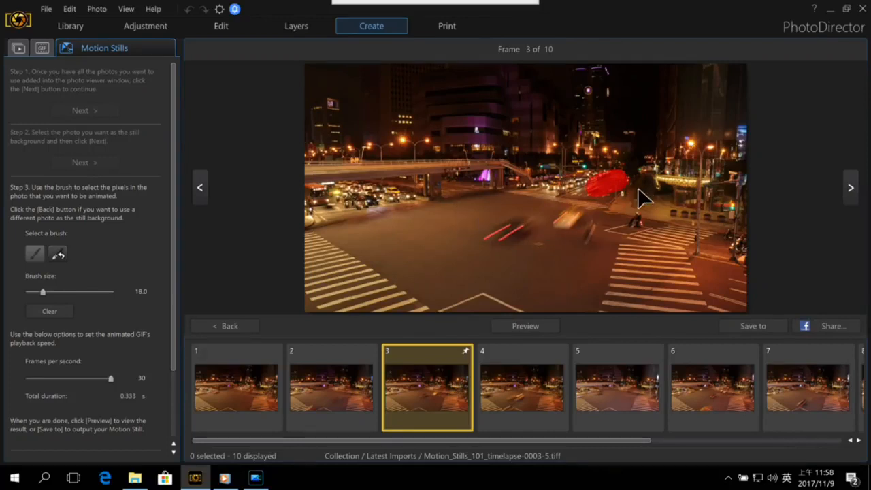
click(58, 255)
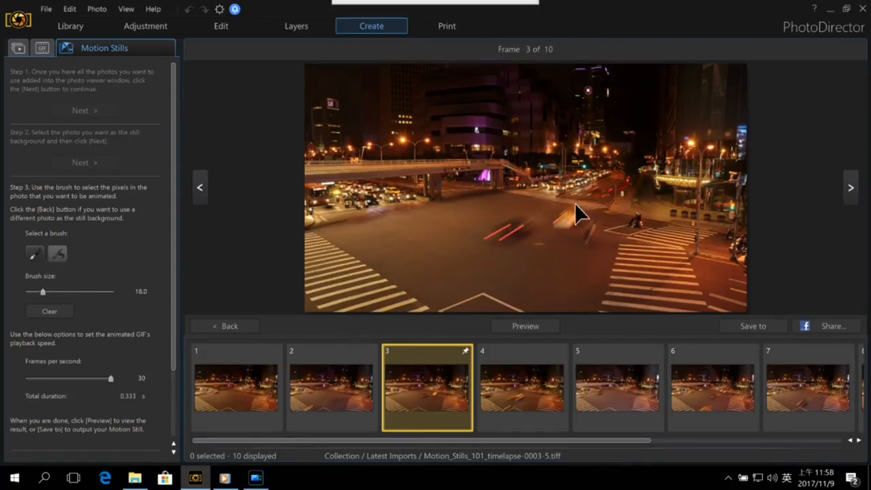
click(35, 255)
With brush size 19, paint the road from the distant cars down to the foreground crosswalk as the animated area
scroll(505, 210, down, 3)
scroll(551, 219, up, 2)
mouse_move(566, 205)
mouse_down()
mouse_move(535, 229)
mouse_move(352, 313)
mouse_move(327, 315)
mouse_up()
mouse_move(586, 191)
mouse_down()
mouse_move(346, 297)
mouse_move(290, 311)
mouse_move(534, 208)
mouse_move(504, 237)
mouse_up()
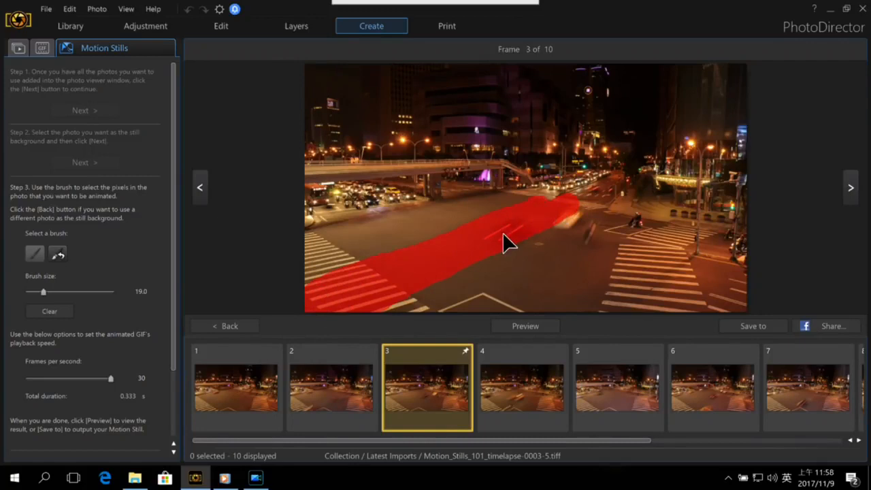
mouse_move(412, 305)
mouse_down()
mouse_move(441, 294)
mouse_move(384, 316)
mouse_up()
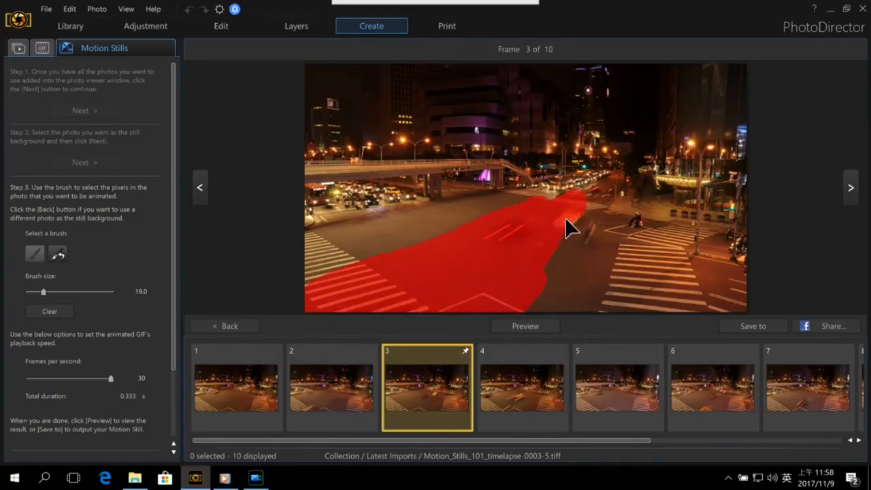
drag(613, 193, 538, 306)
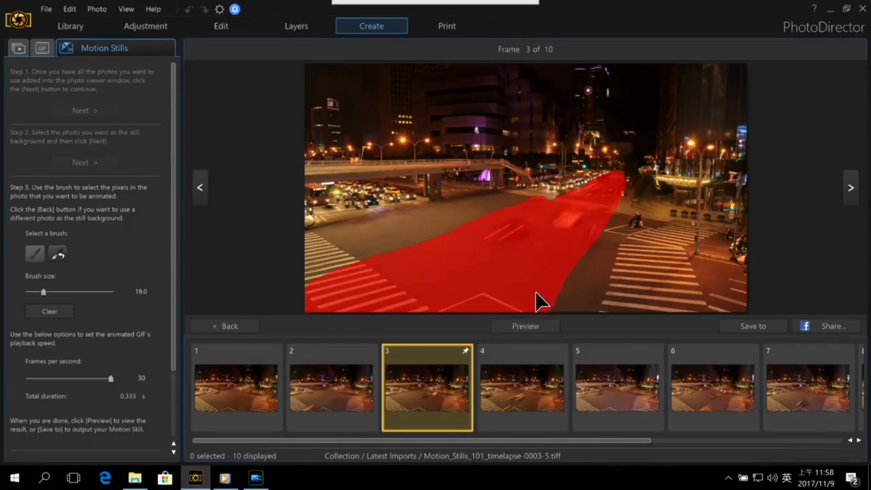
Play the motion still in the full-window preview and return to the brush editing view
click(525, 327)
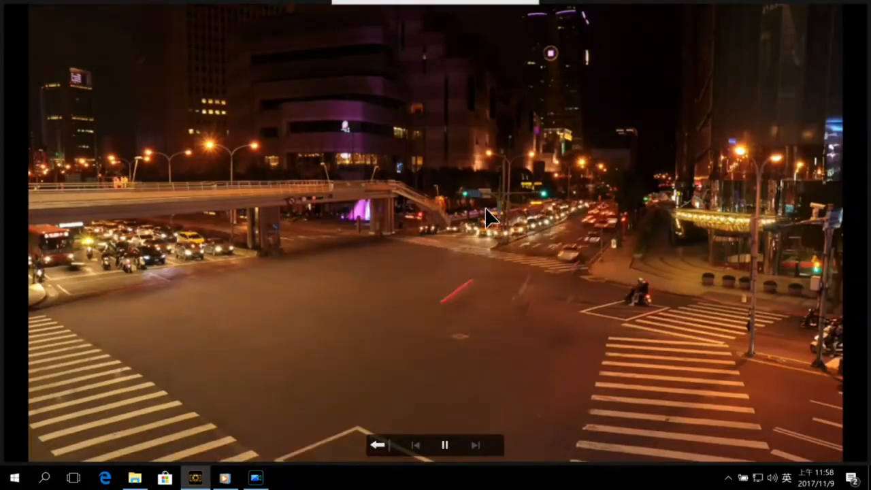
click(377, 444)
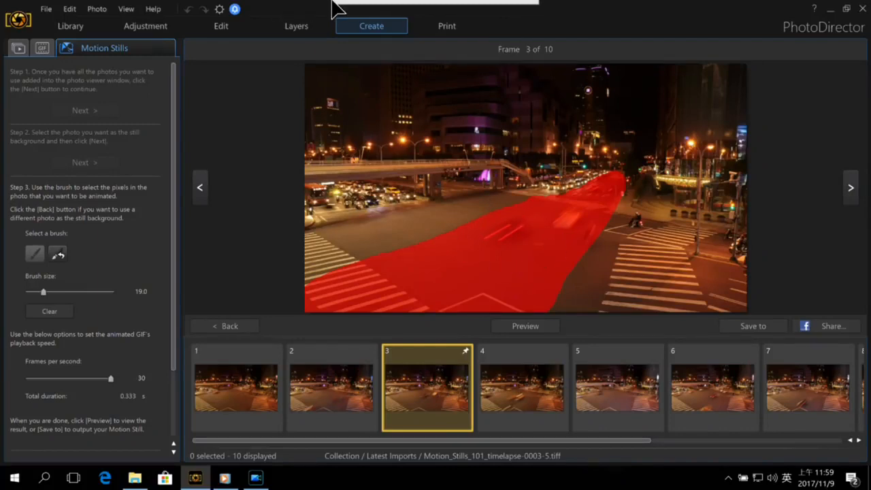
mouse_move(343, 8)
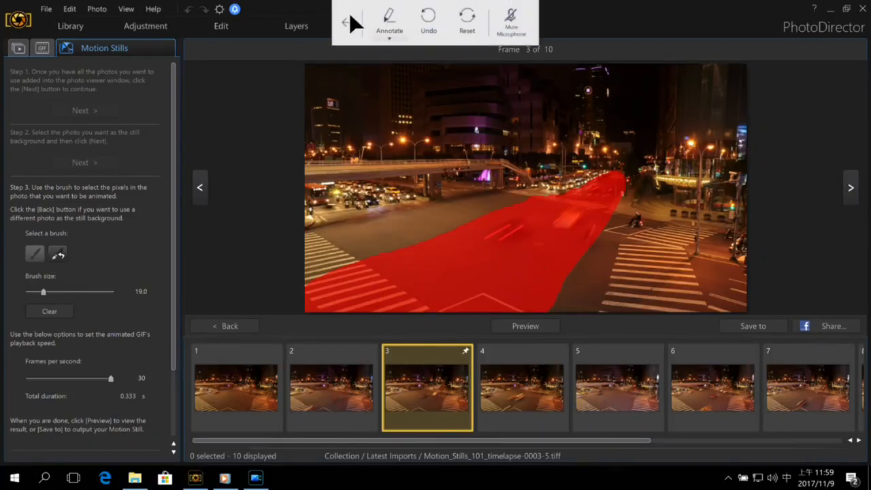